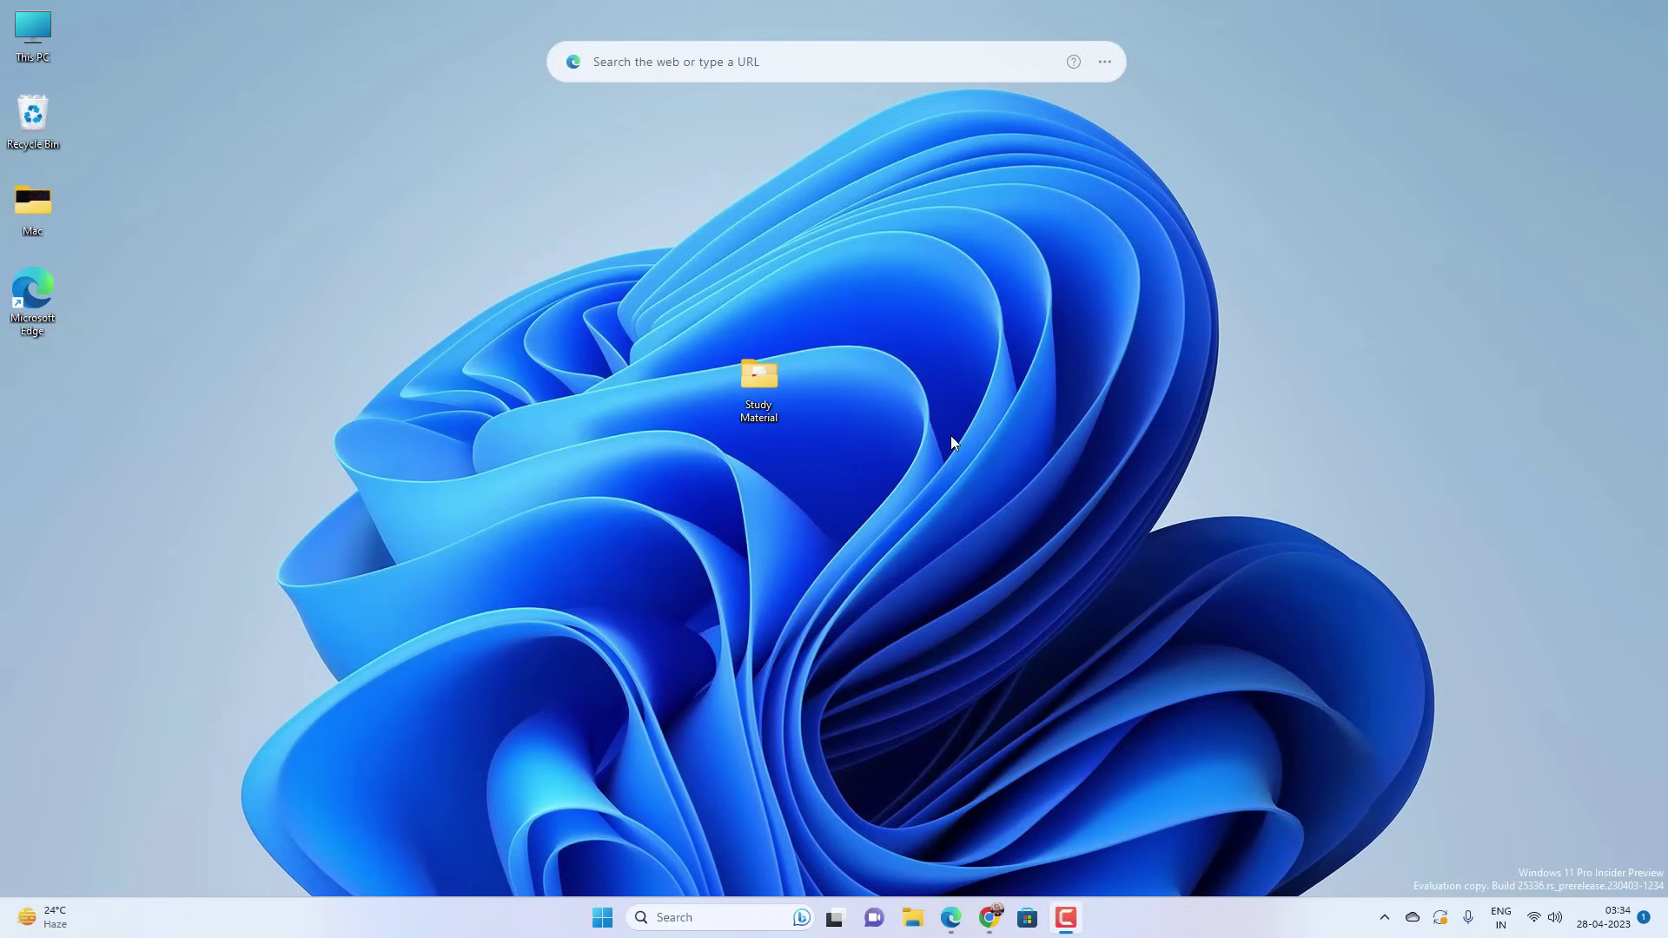
- Look inside the Study Material folder and check the device's Windows specifications page
double_click(773, 377)
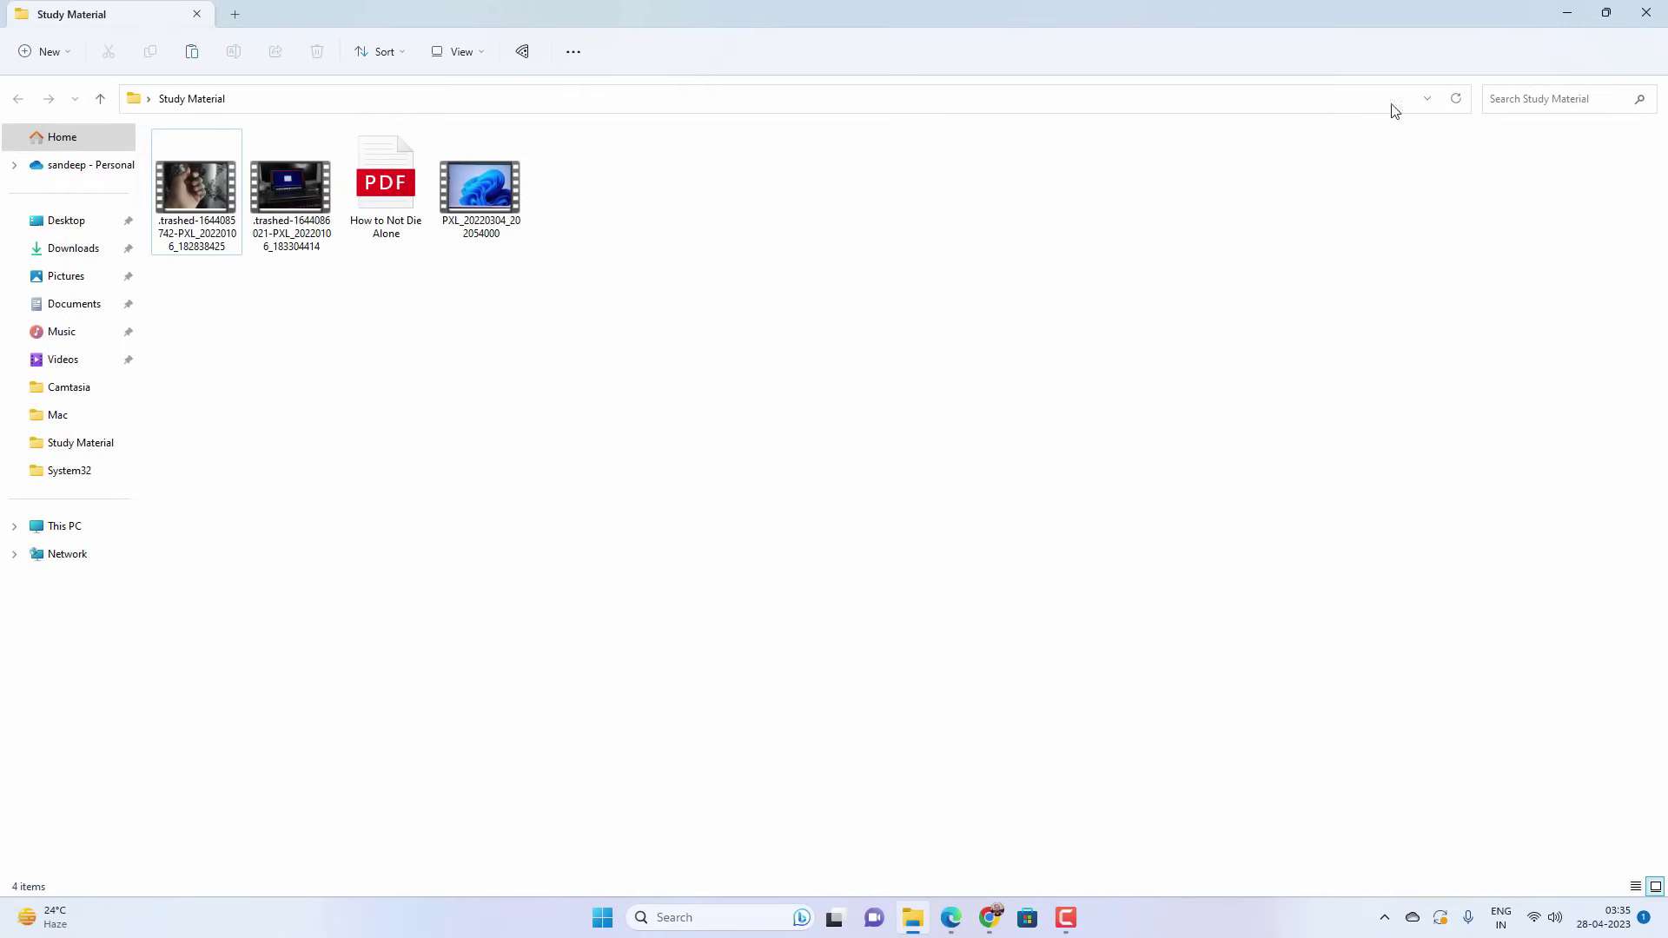
left_click(1647, 13)
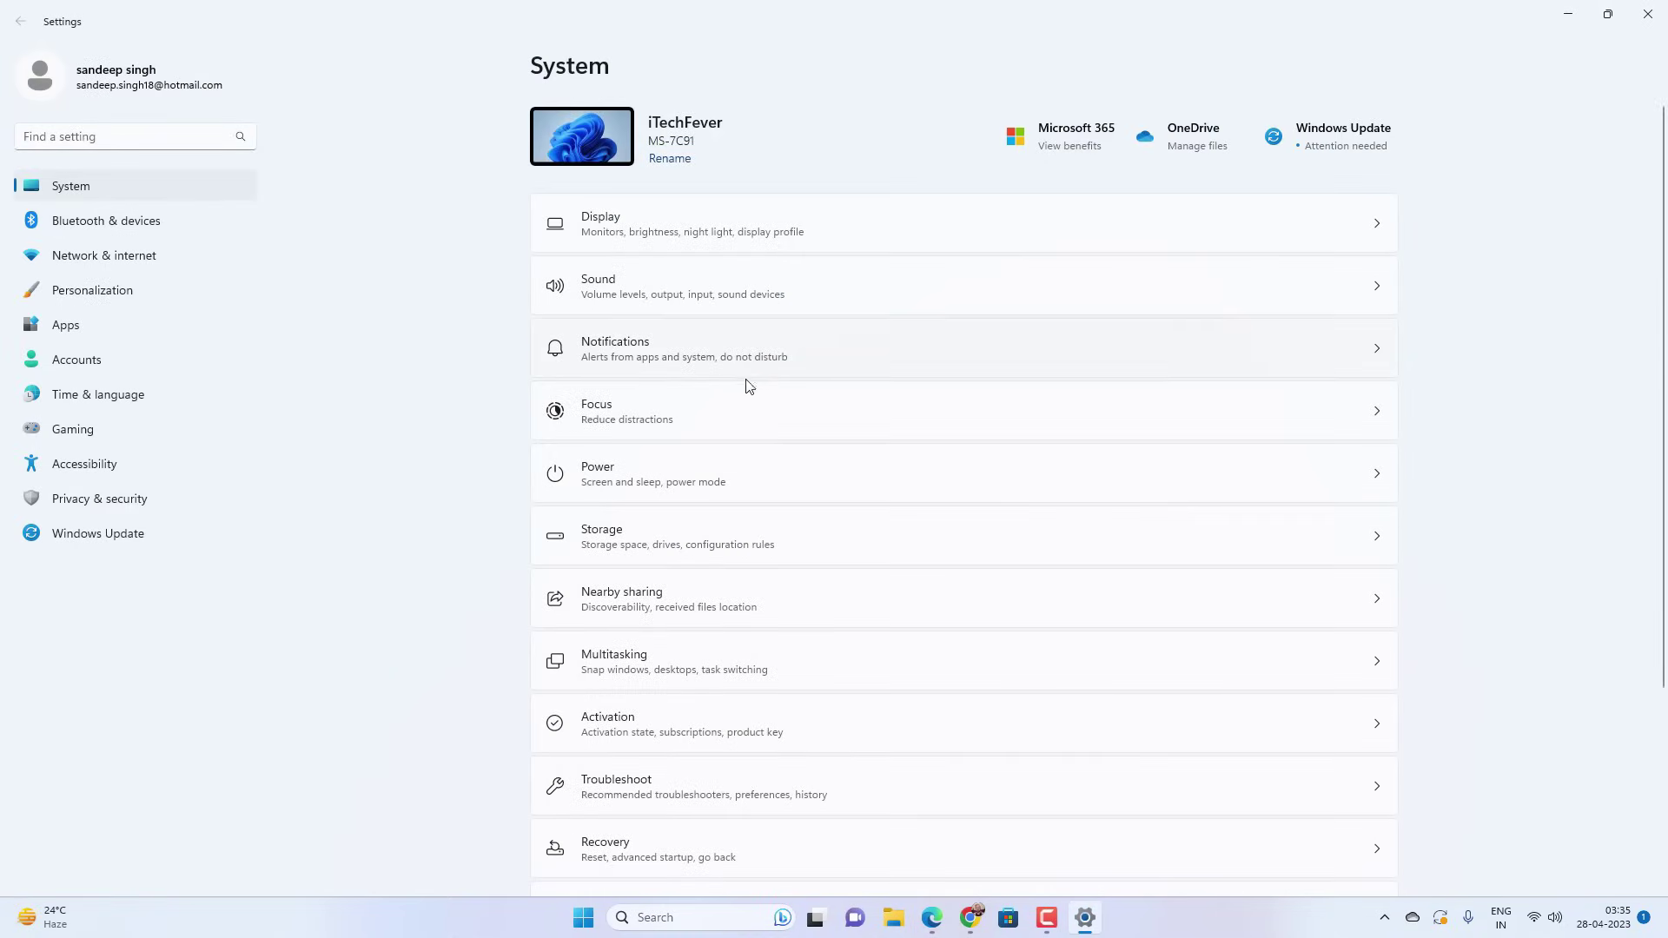
scroll(752, 395, "down", 3)
left_click(686, 836)
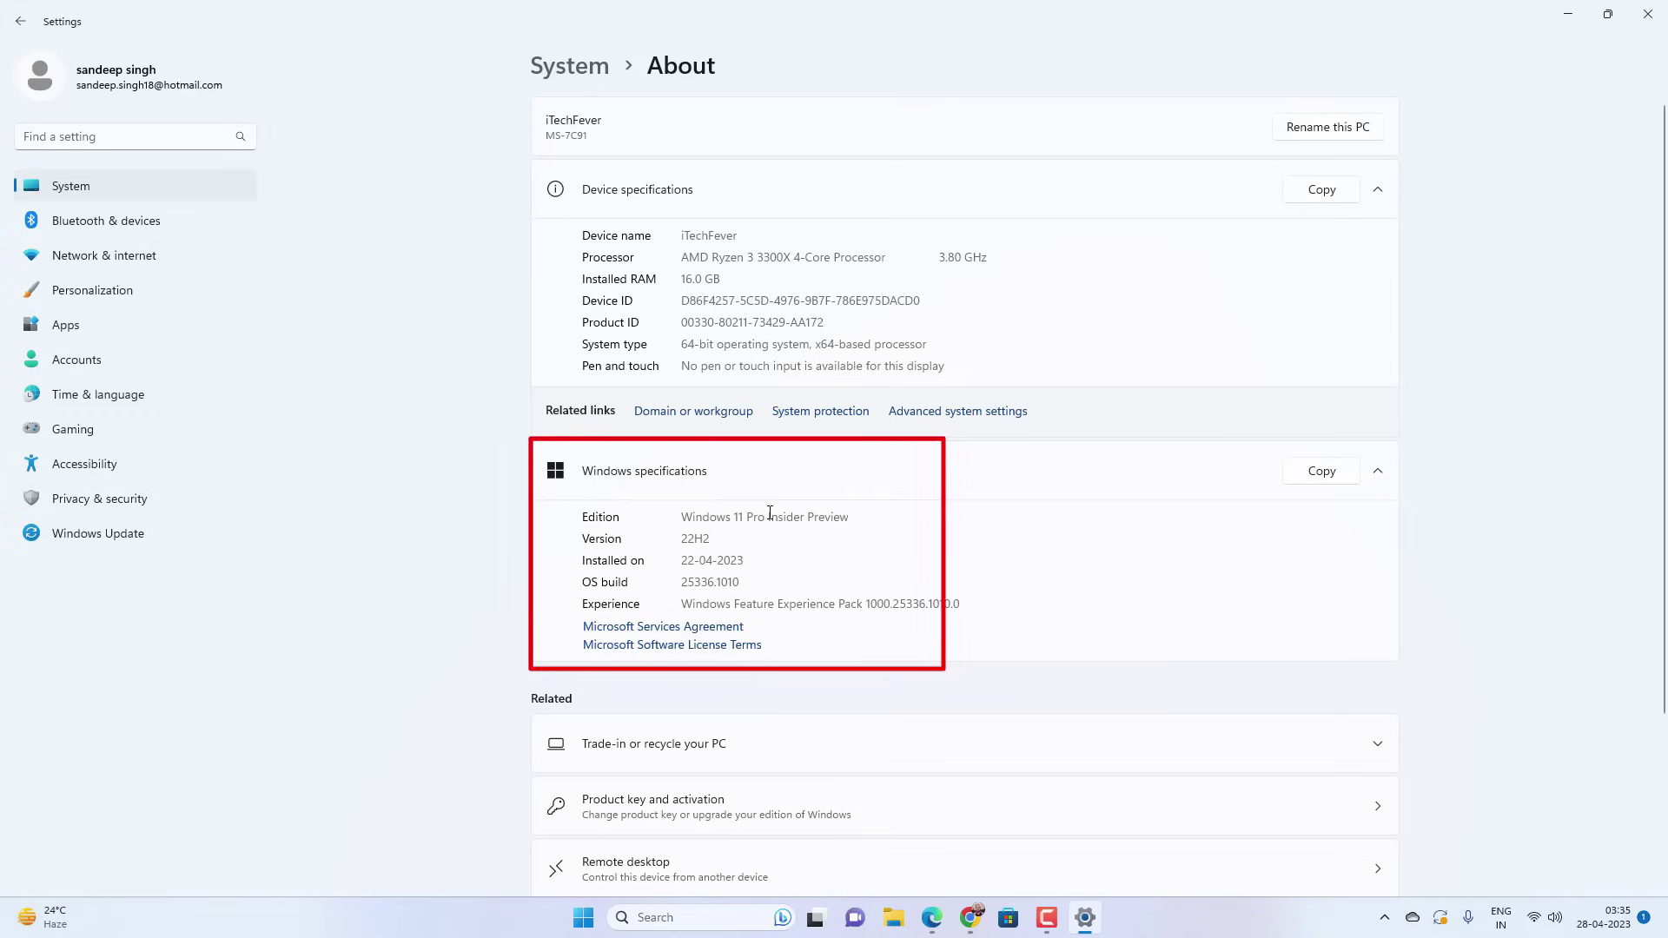
left_click(1648, 14)
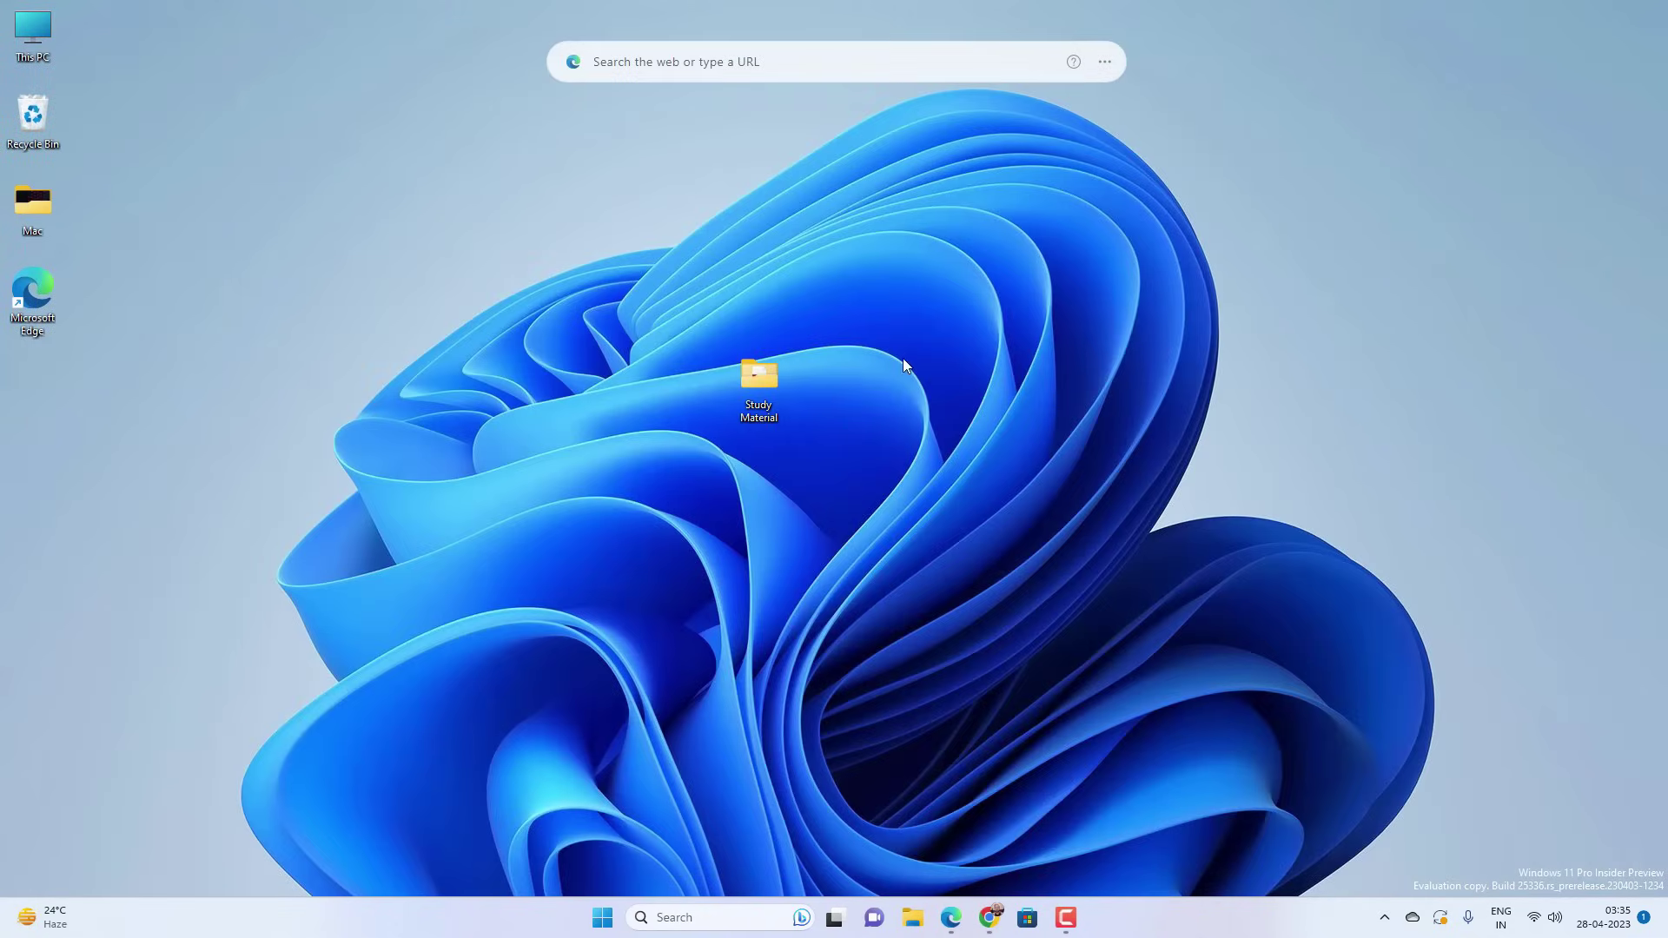
- Turn on Encrypt contents for Study Material, applying the change to this folder only
right_click(766, 390)
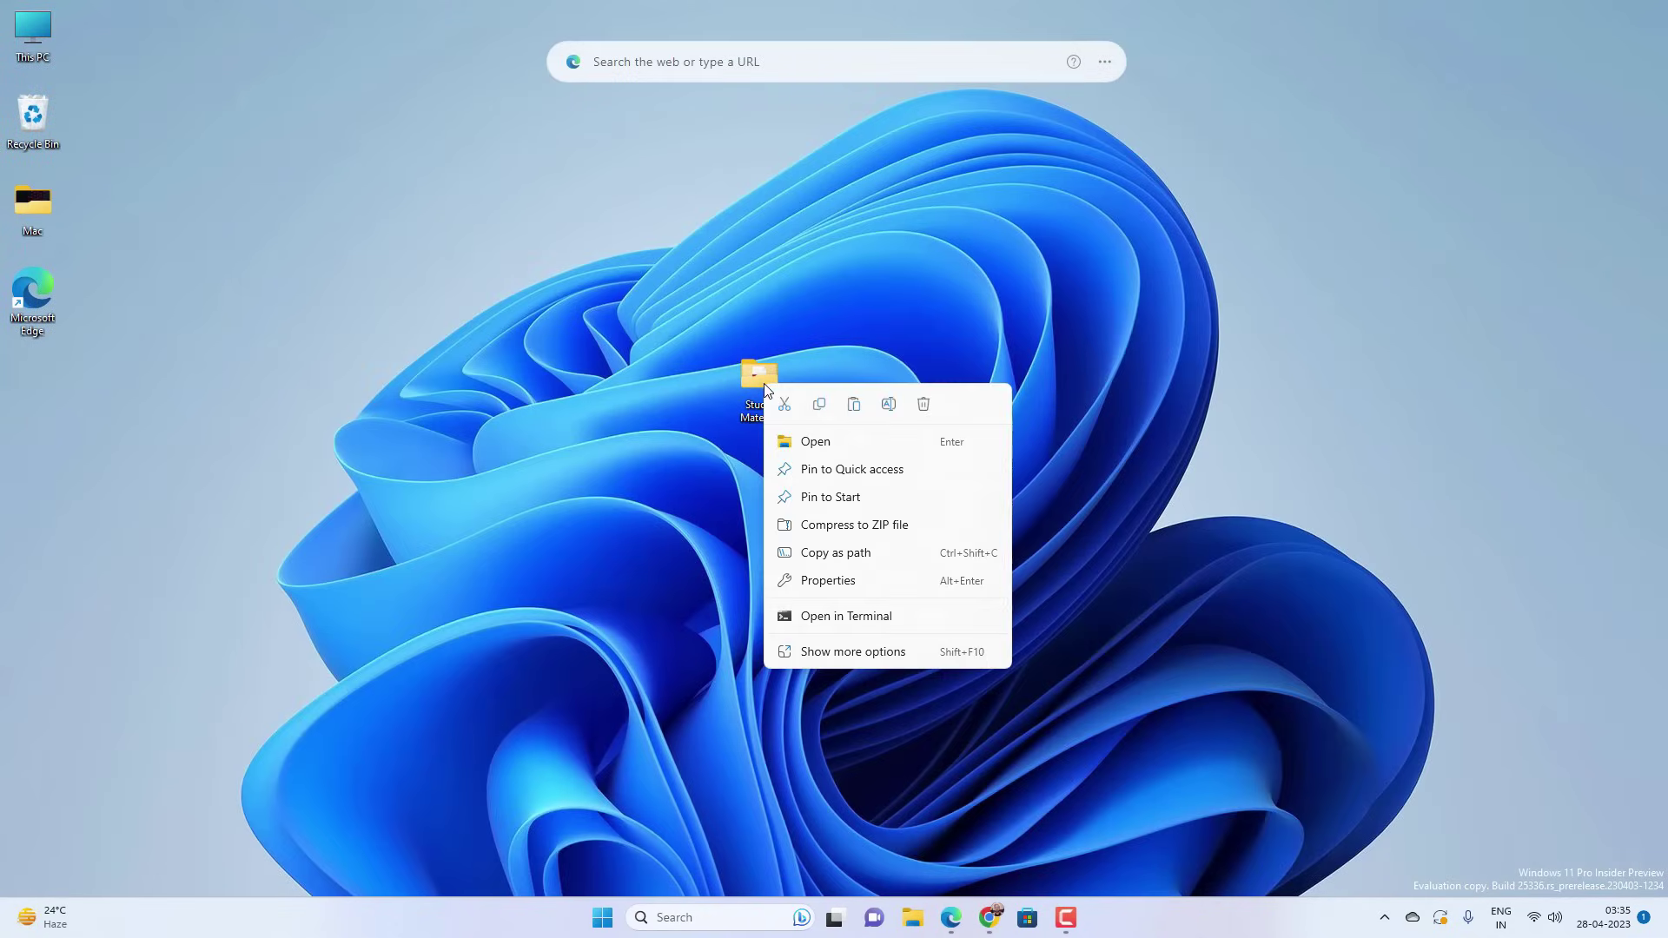
left_click(855, 583)
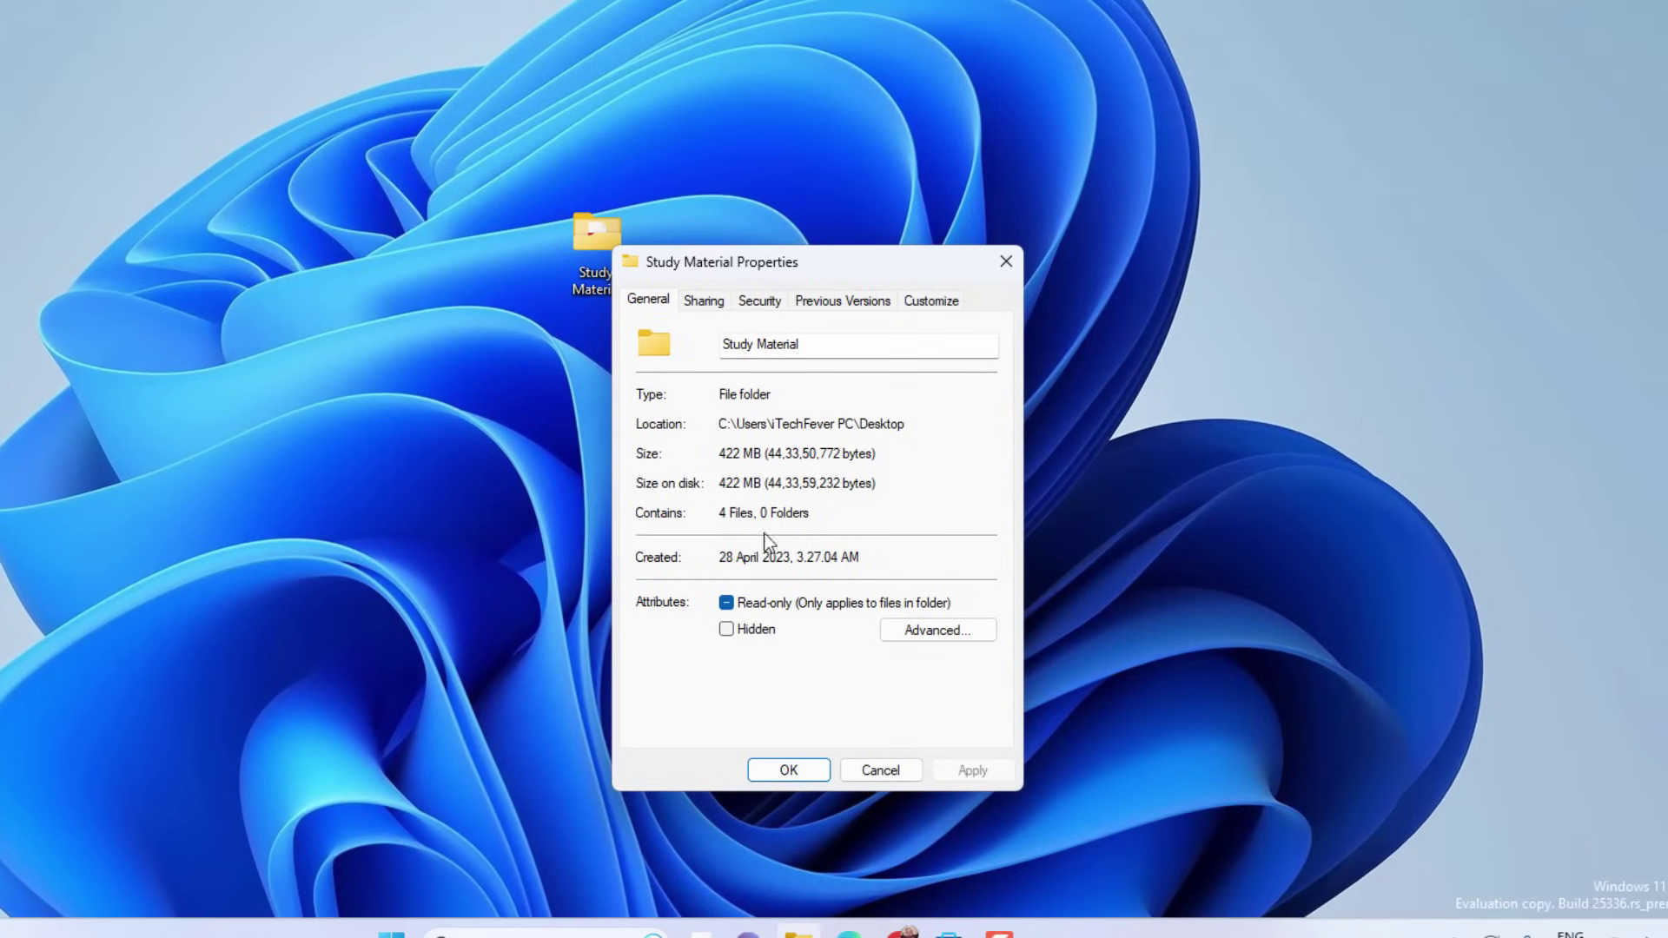
left_click(944, 631)
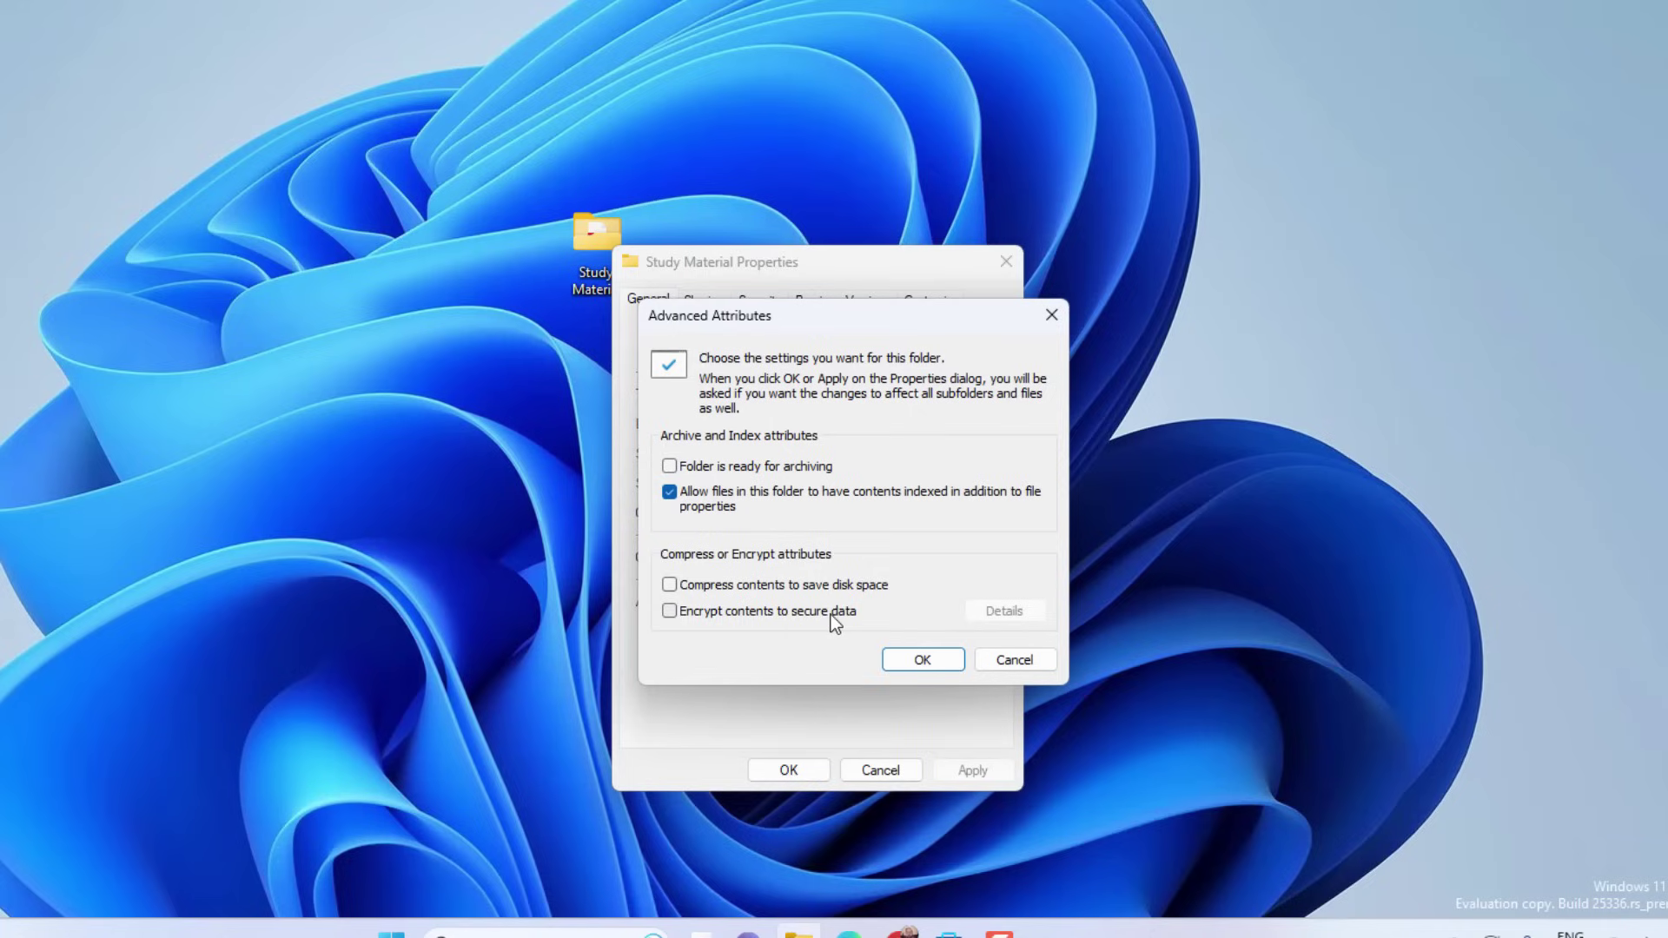
left_click(671, 611)
left_click(923, 657)
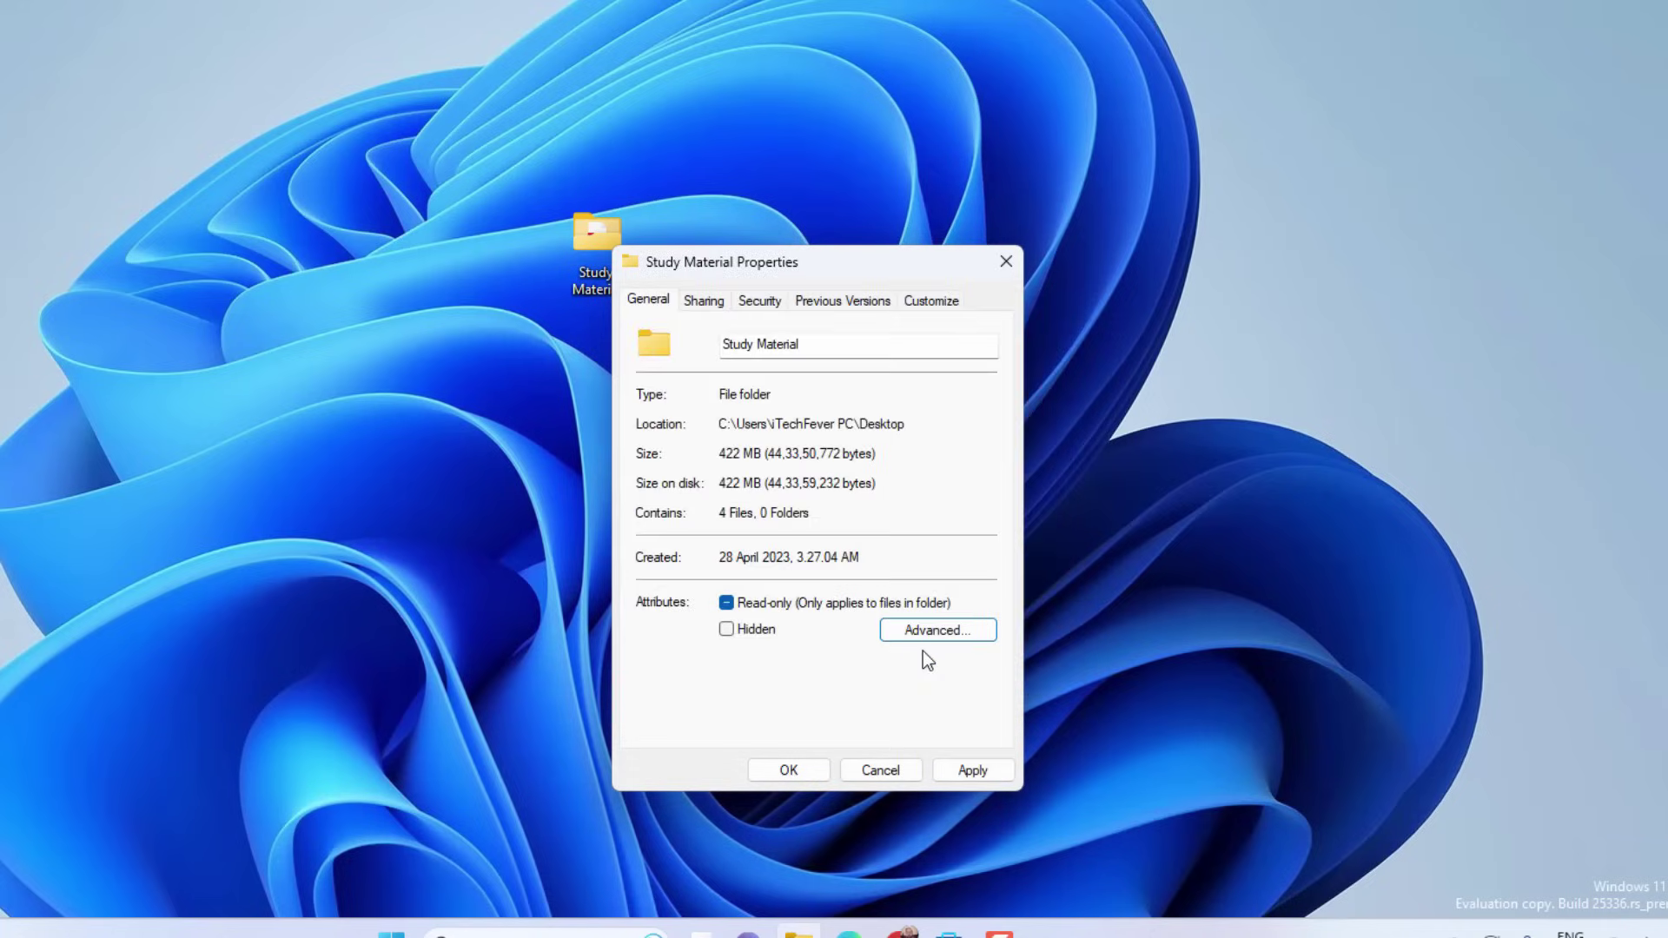
left_click(971, 770)
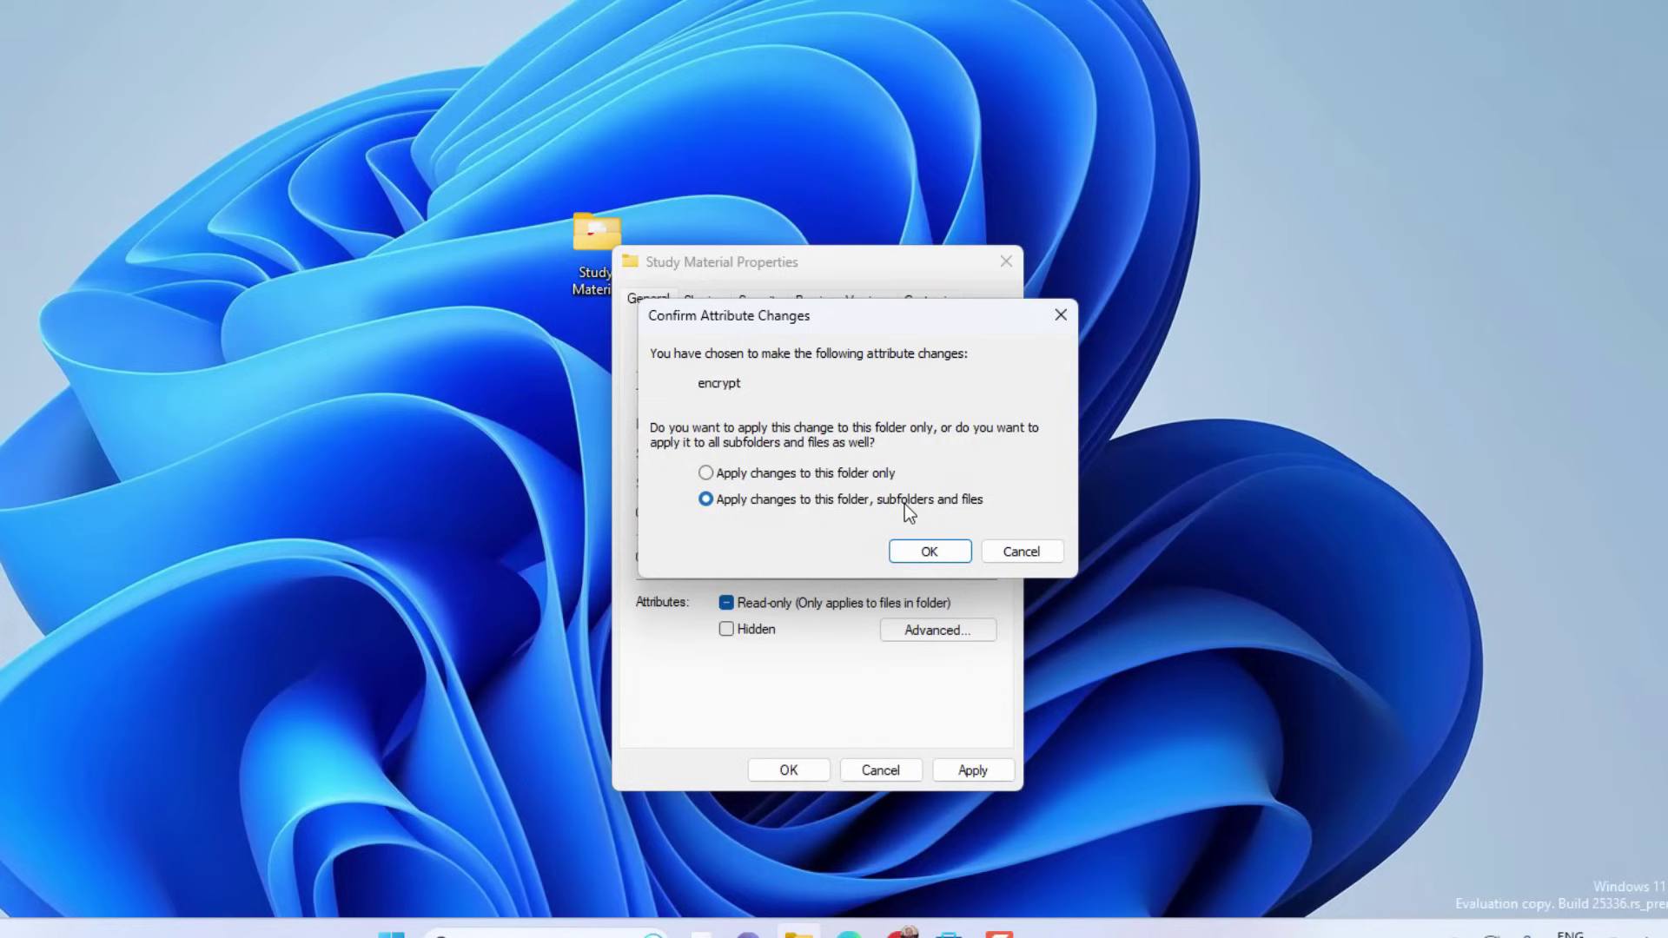
left_click(773, 475)
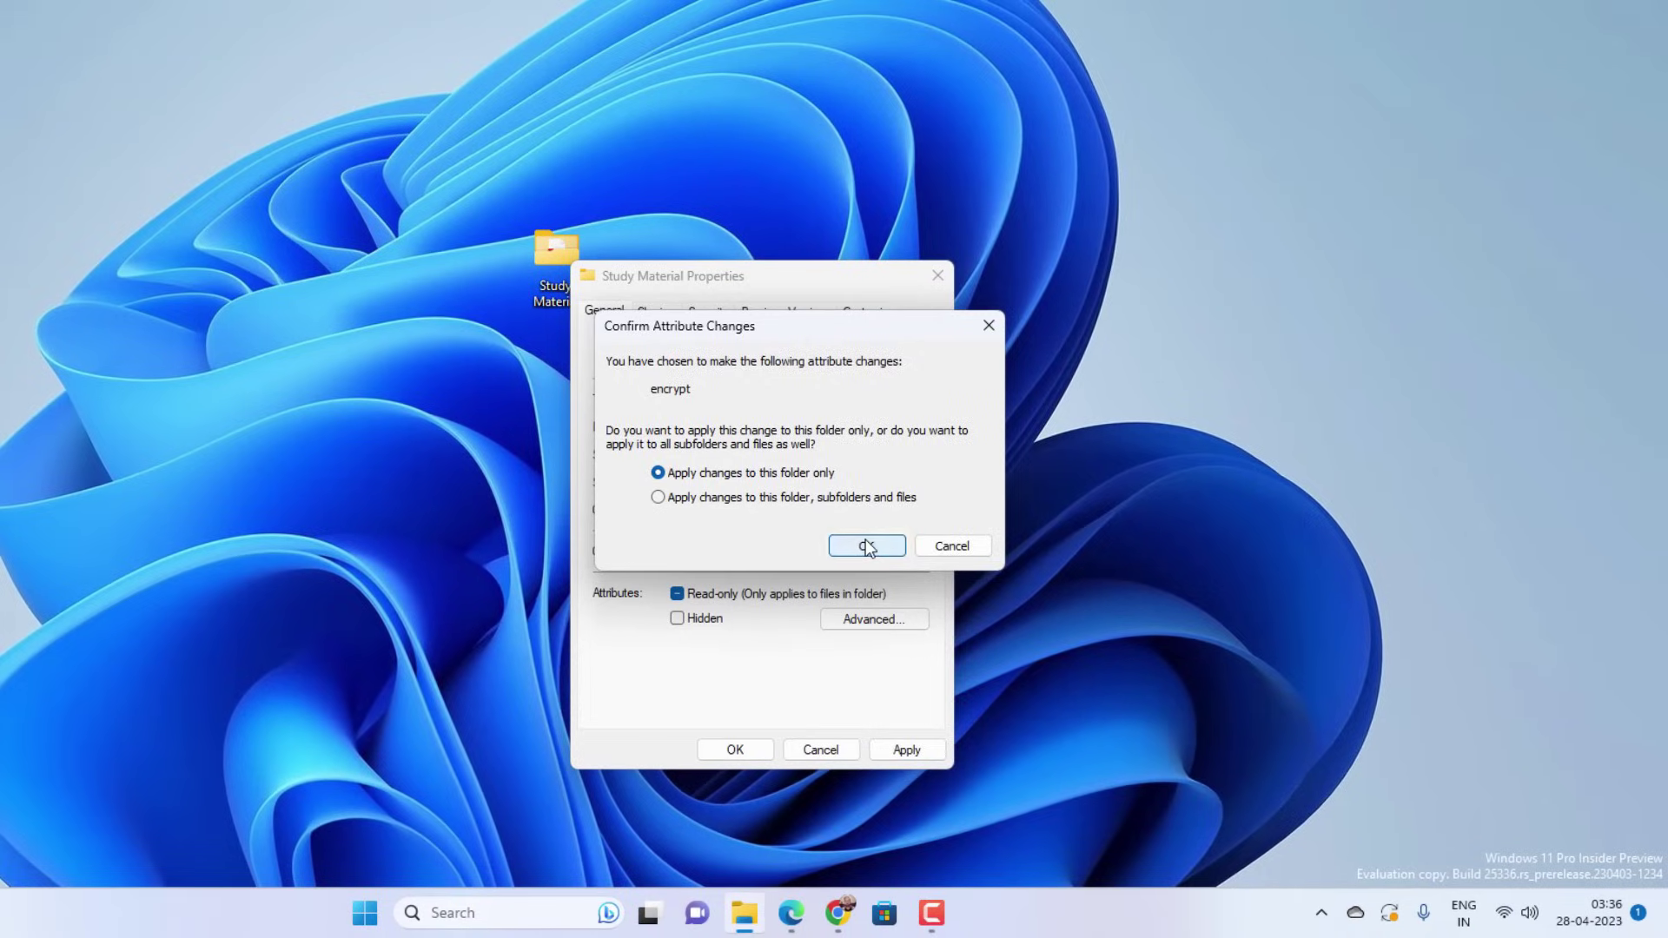
- Confirm the folder encryption and choose to back up the encryption key now
left_click(865, 543)
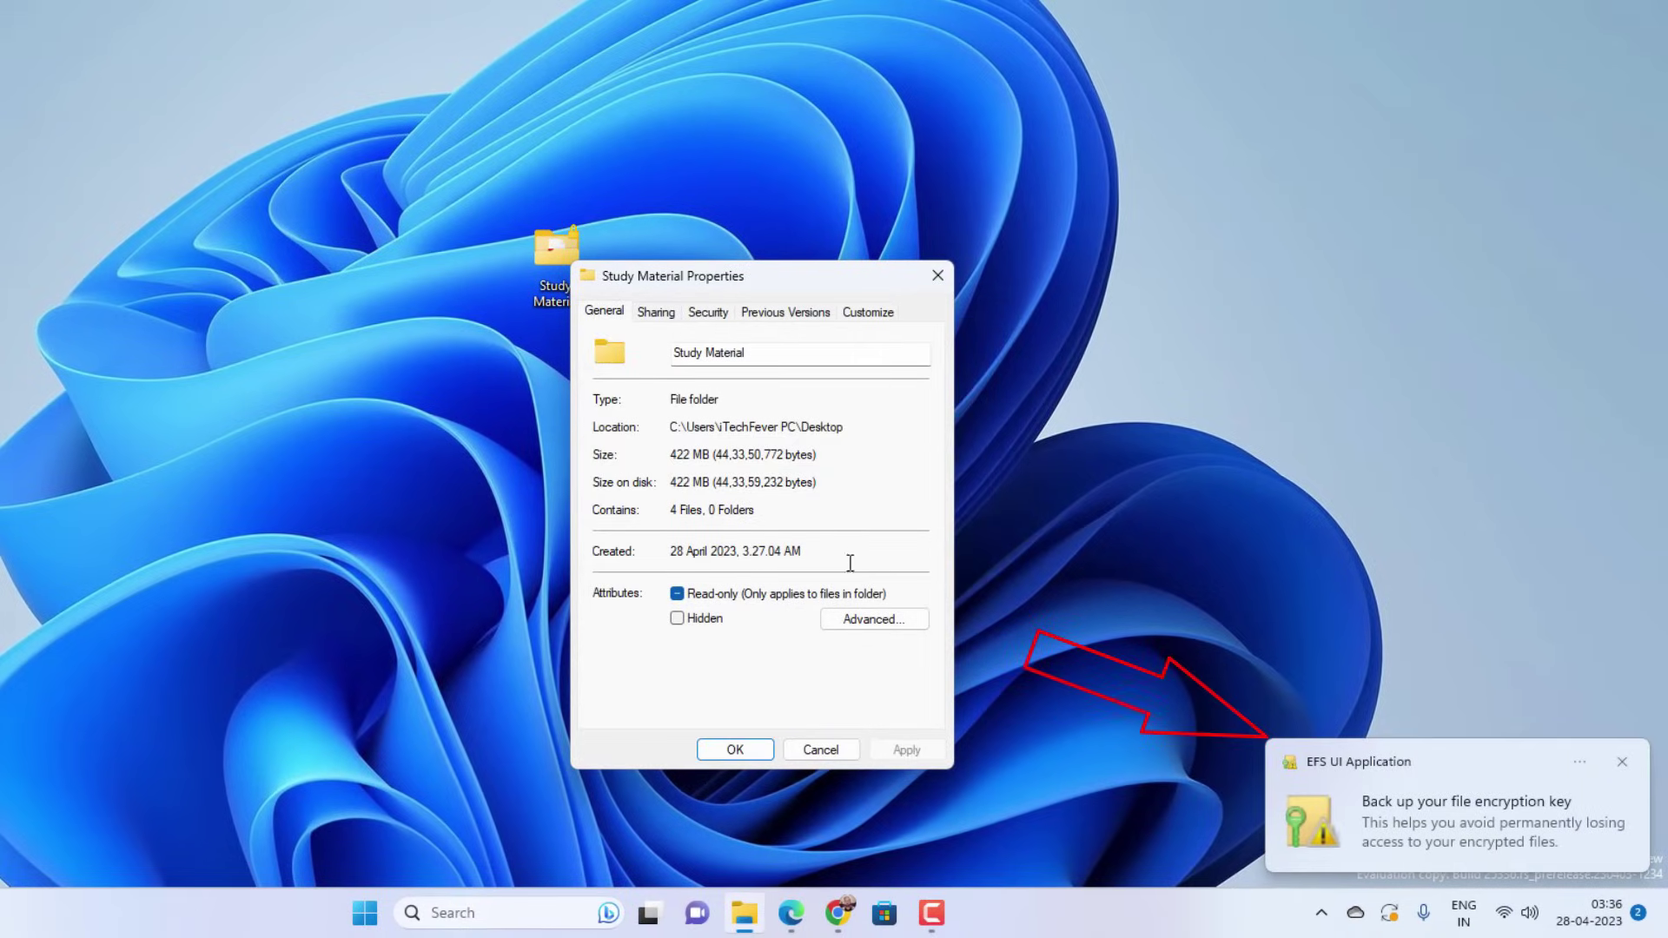
left_click(735, 750)
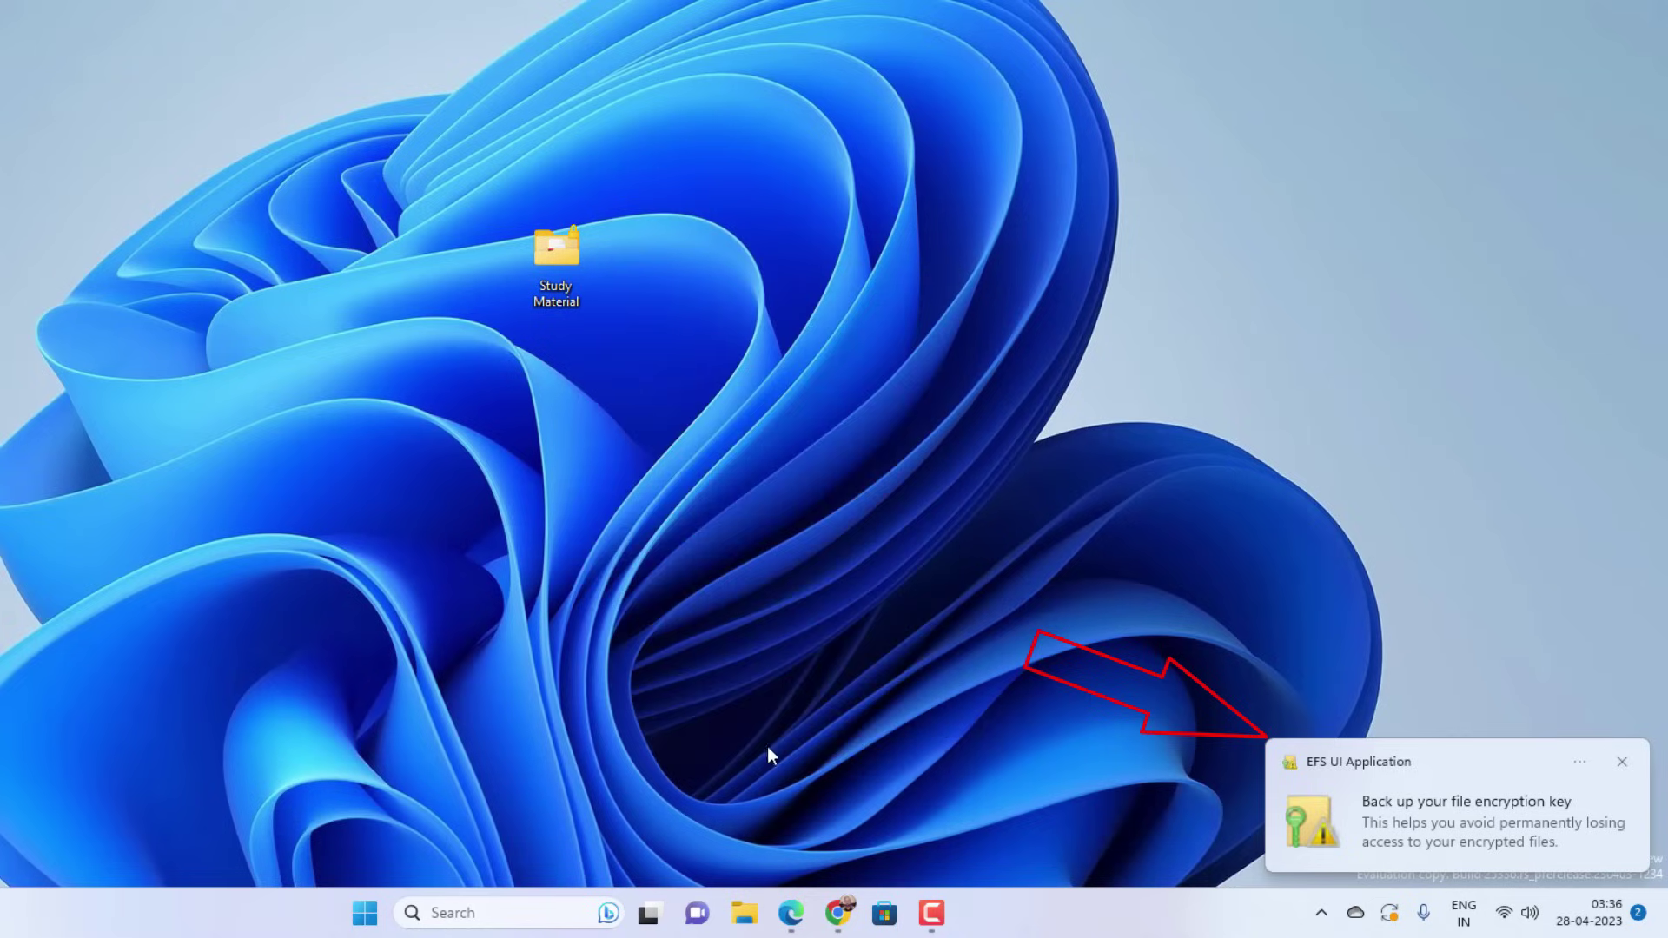
left_click(1387, 800)
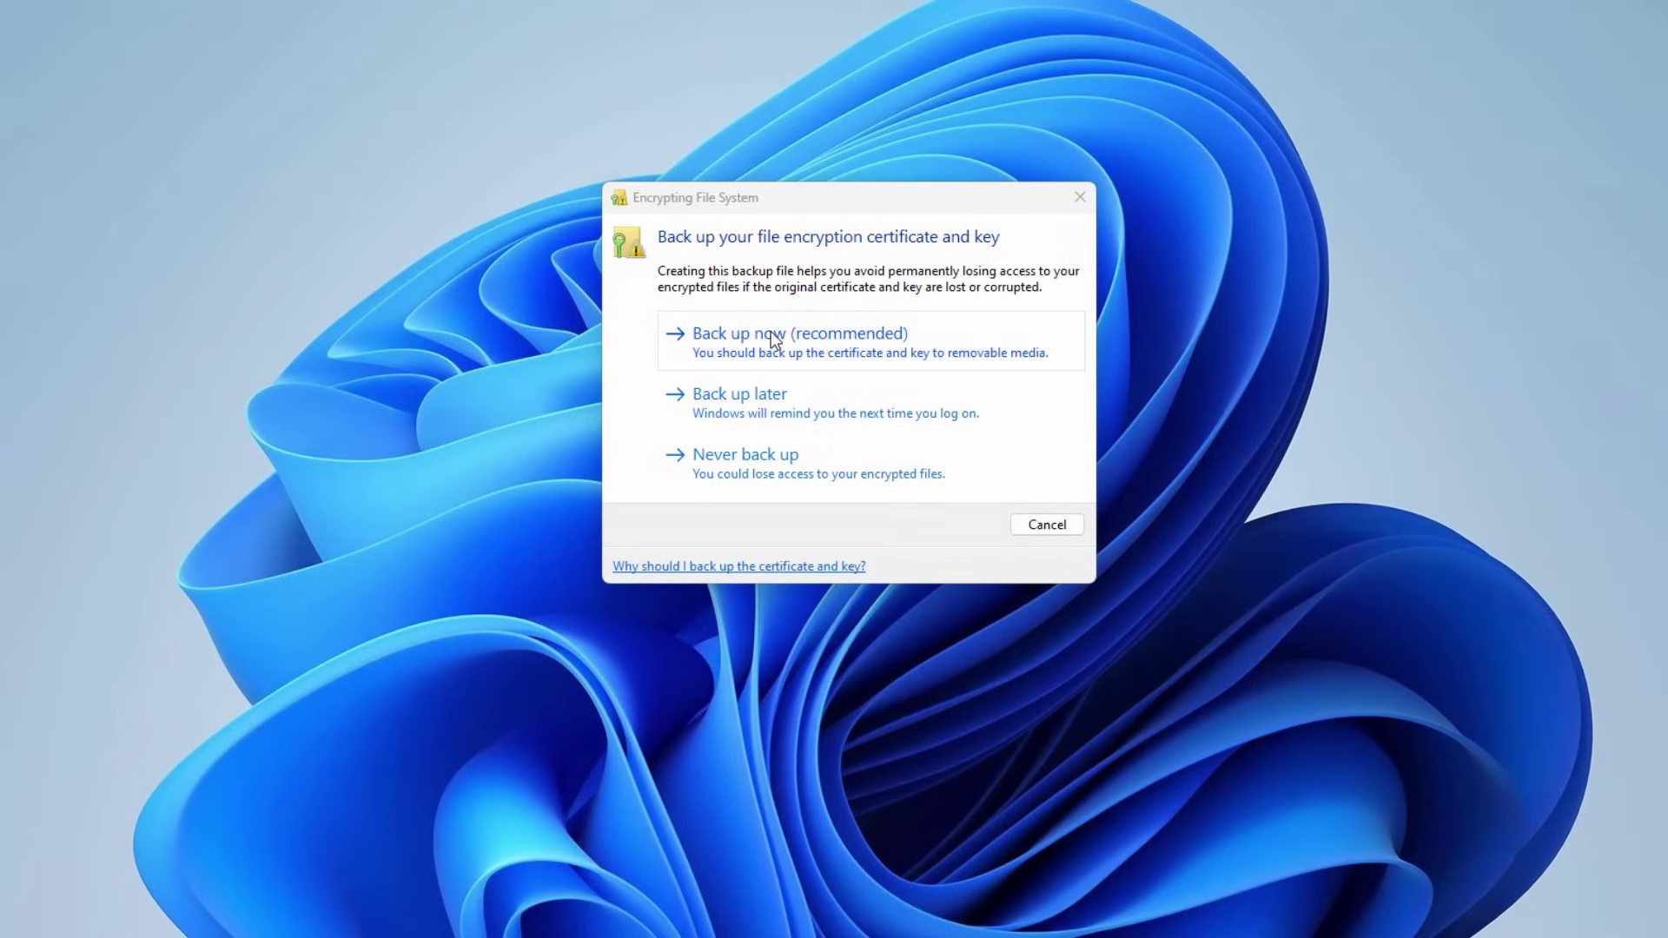
left_click(815, 333)
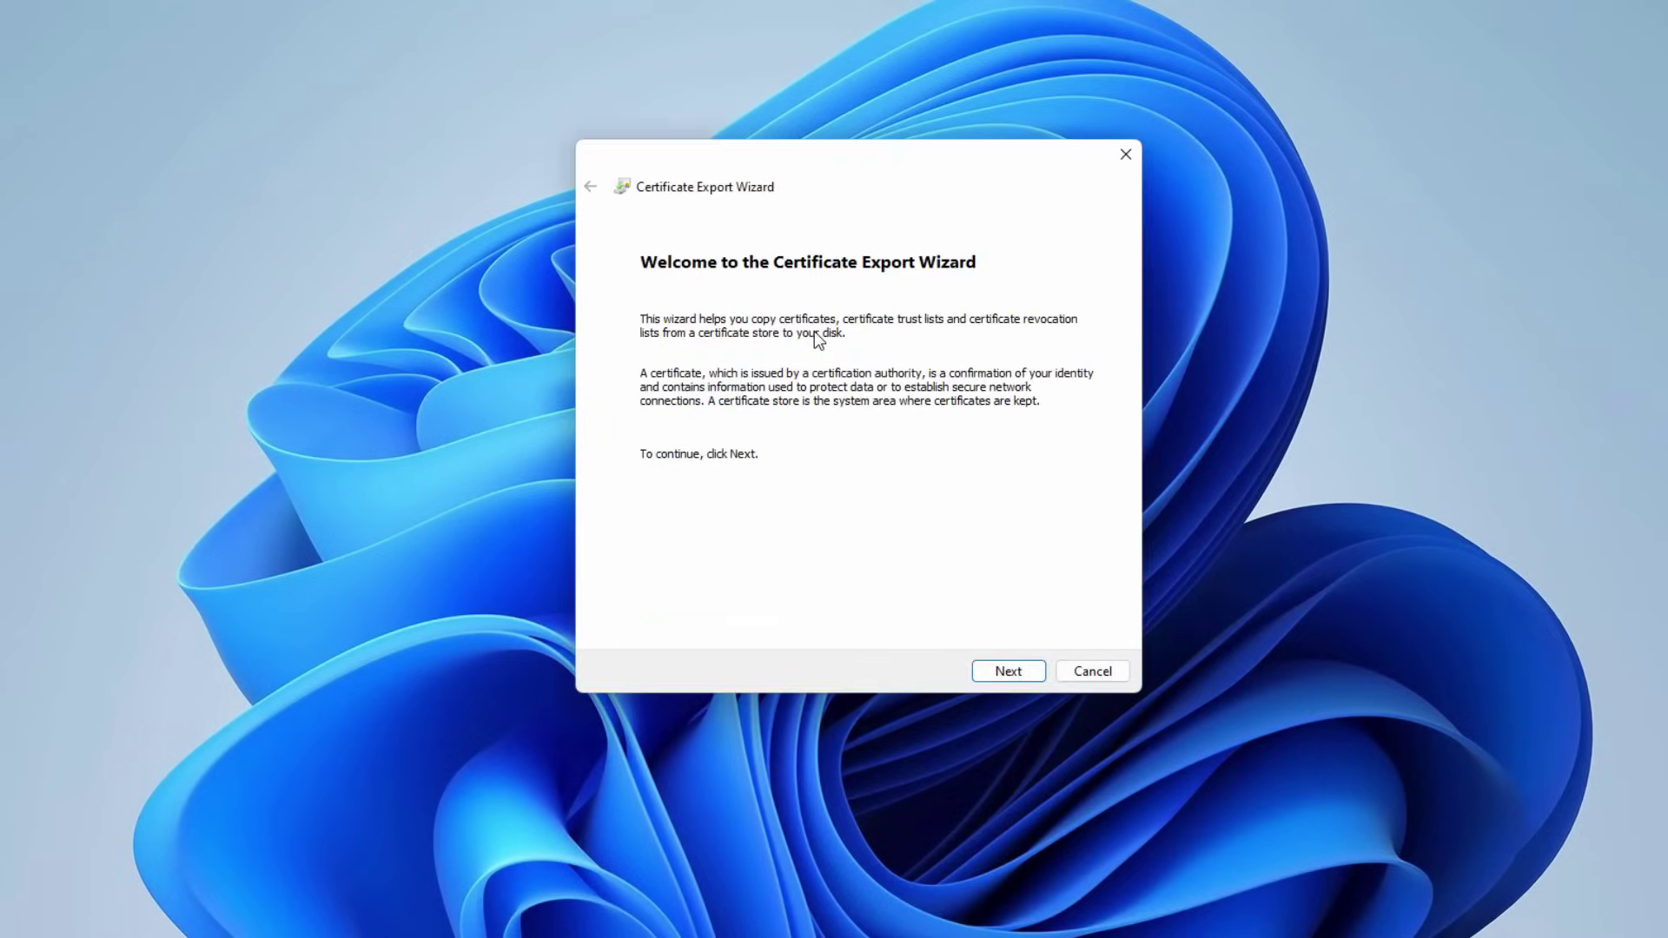
- Export the key in PFX format, protected by a password entered twice
left_click(1019, 672)
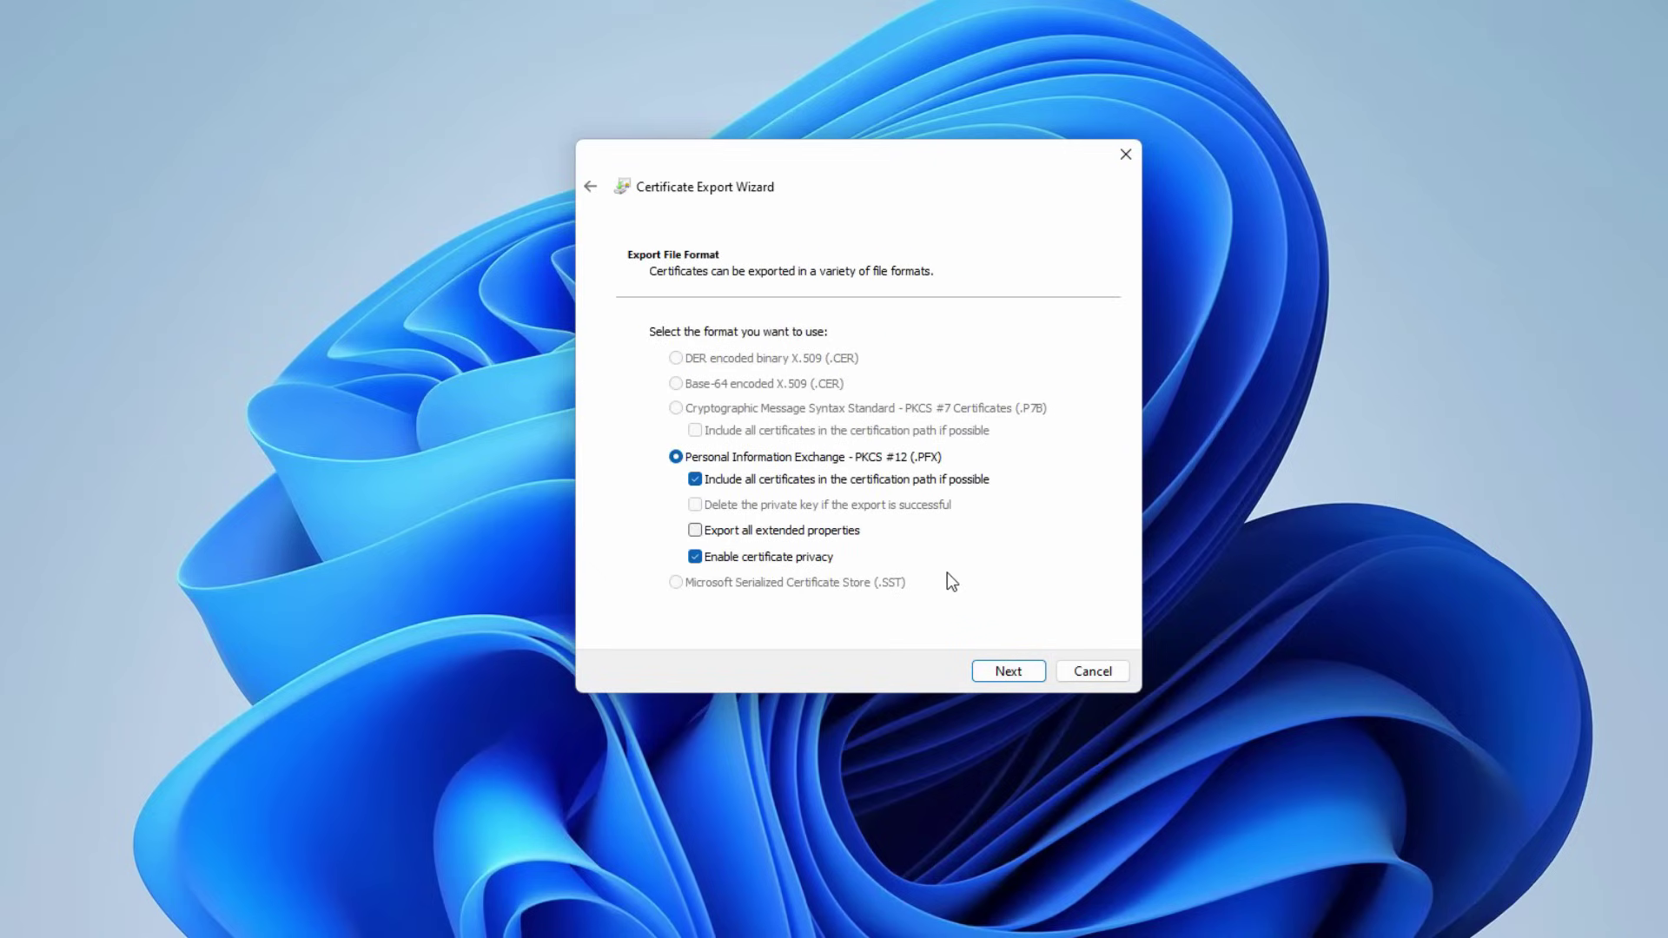
left_click(992, 671)
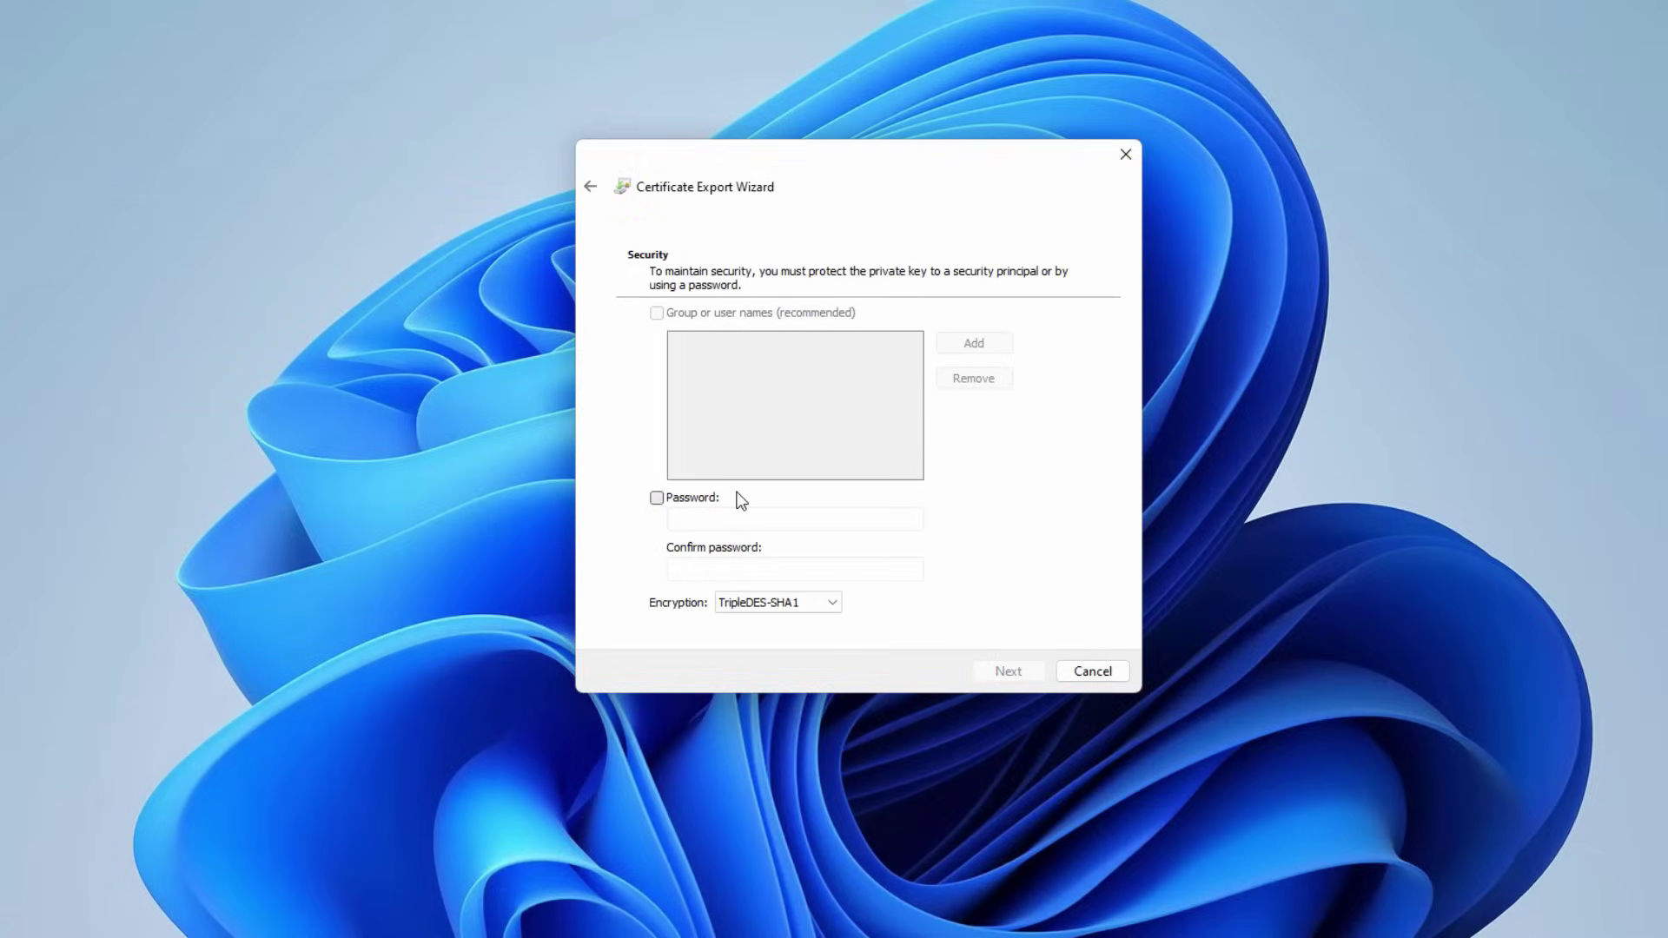
left_click(658, 499)
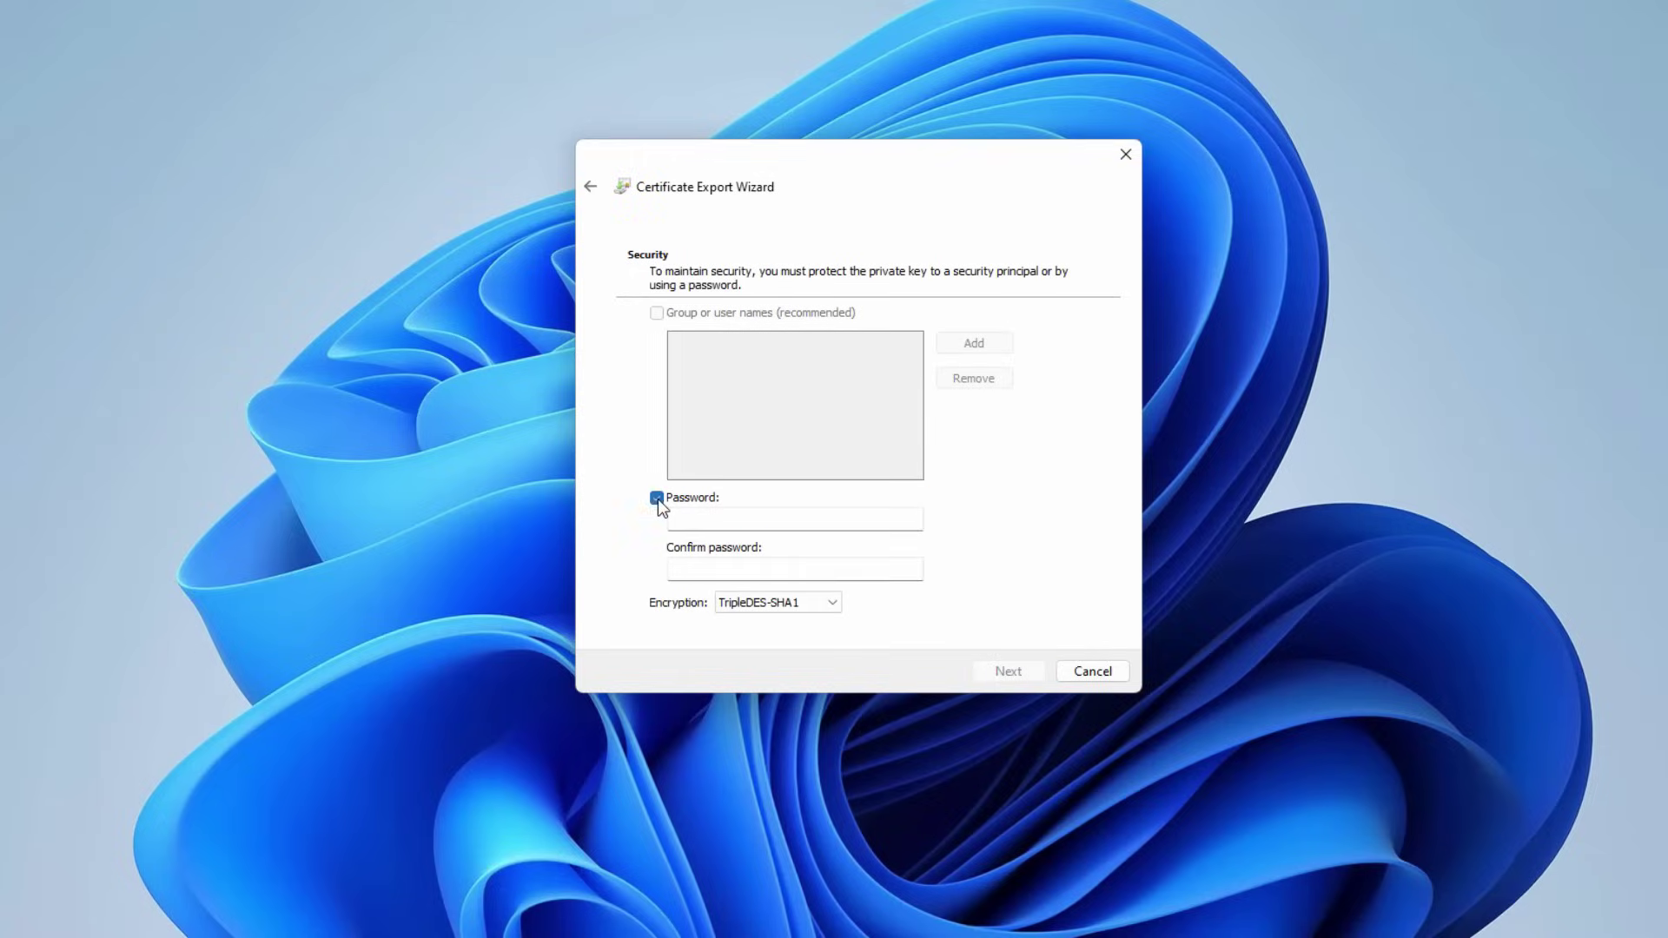
left_click(754, 525)
type("**********")
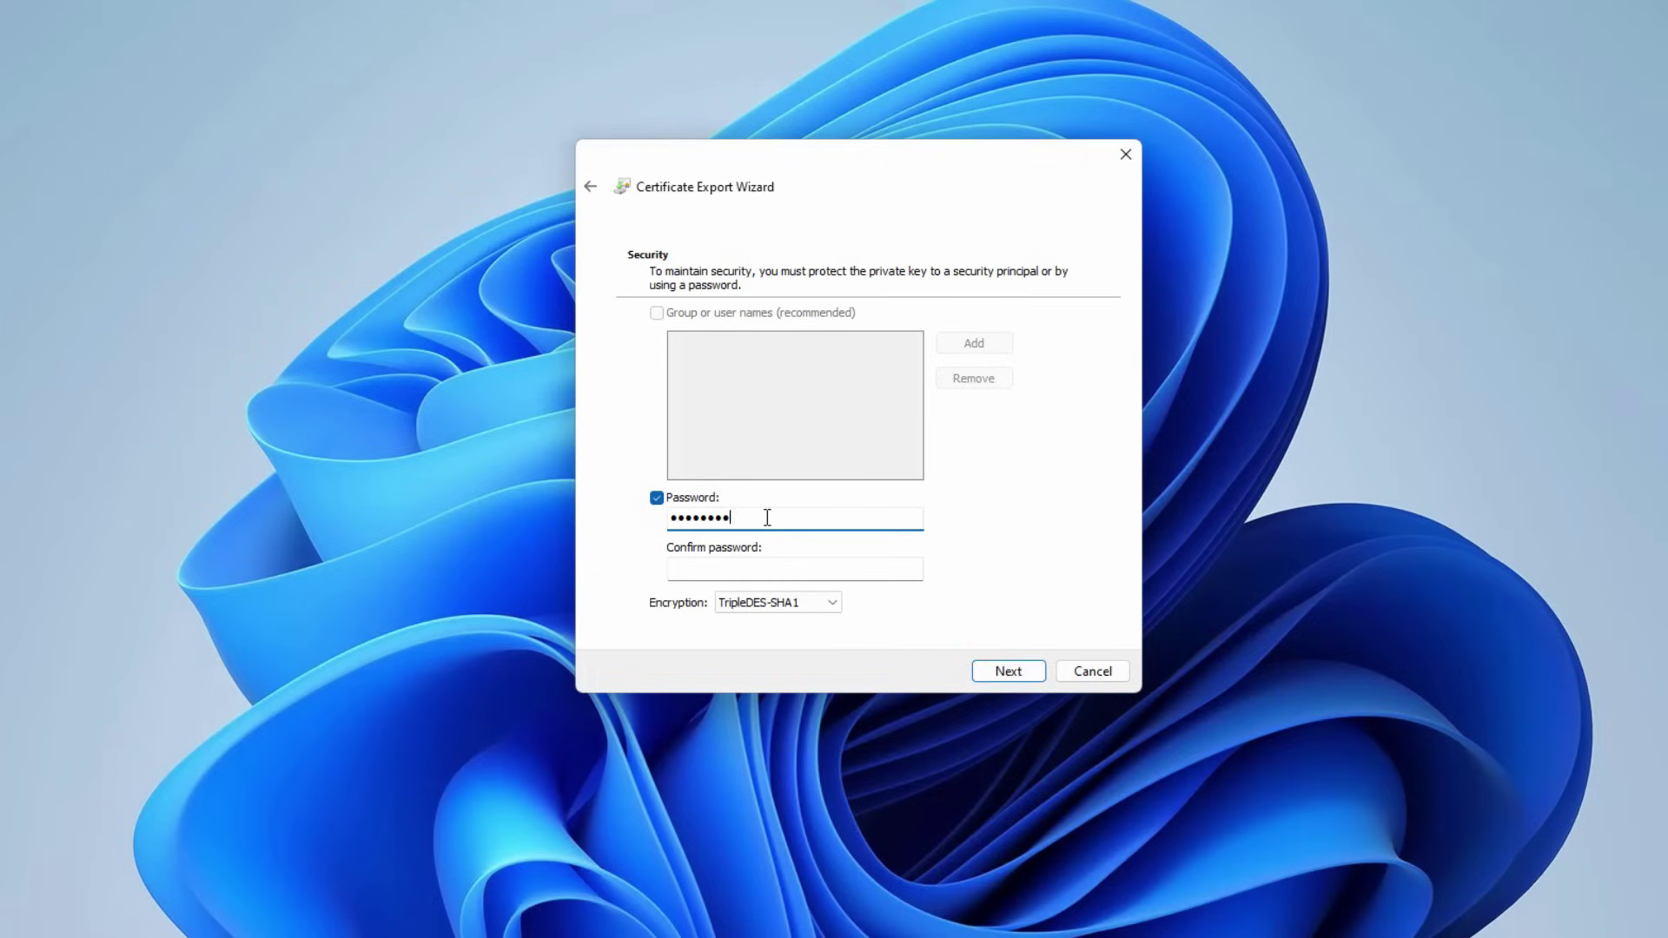
key("Tab")
type("**********")
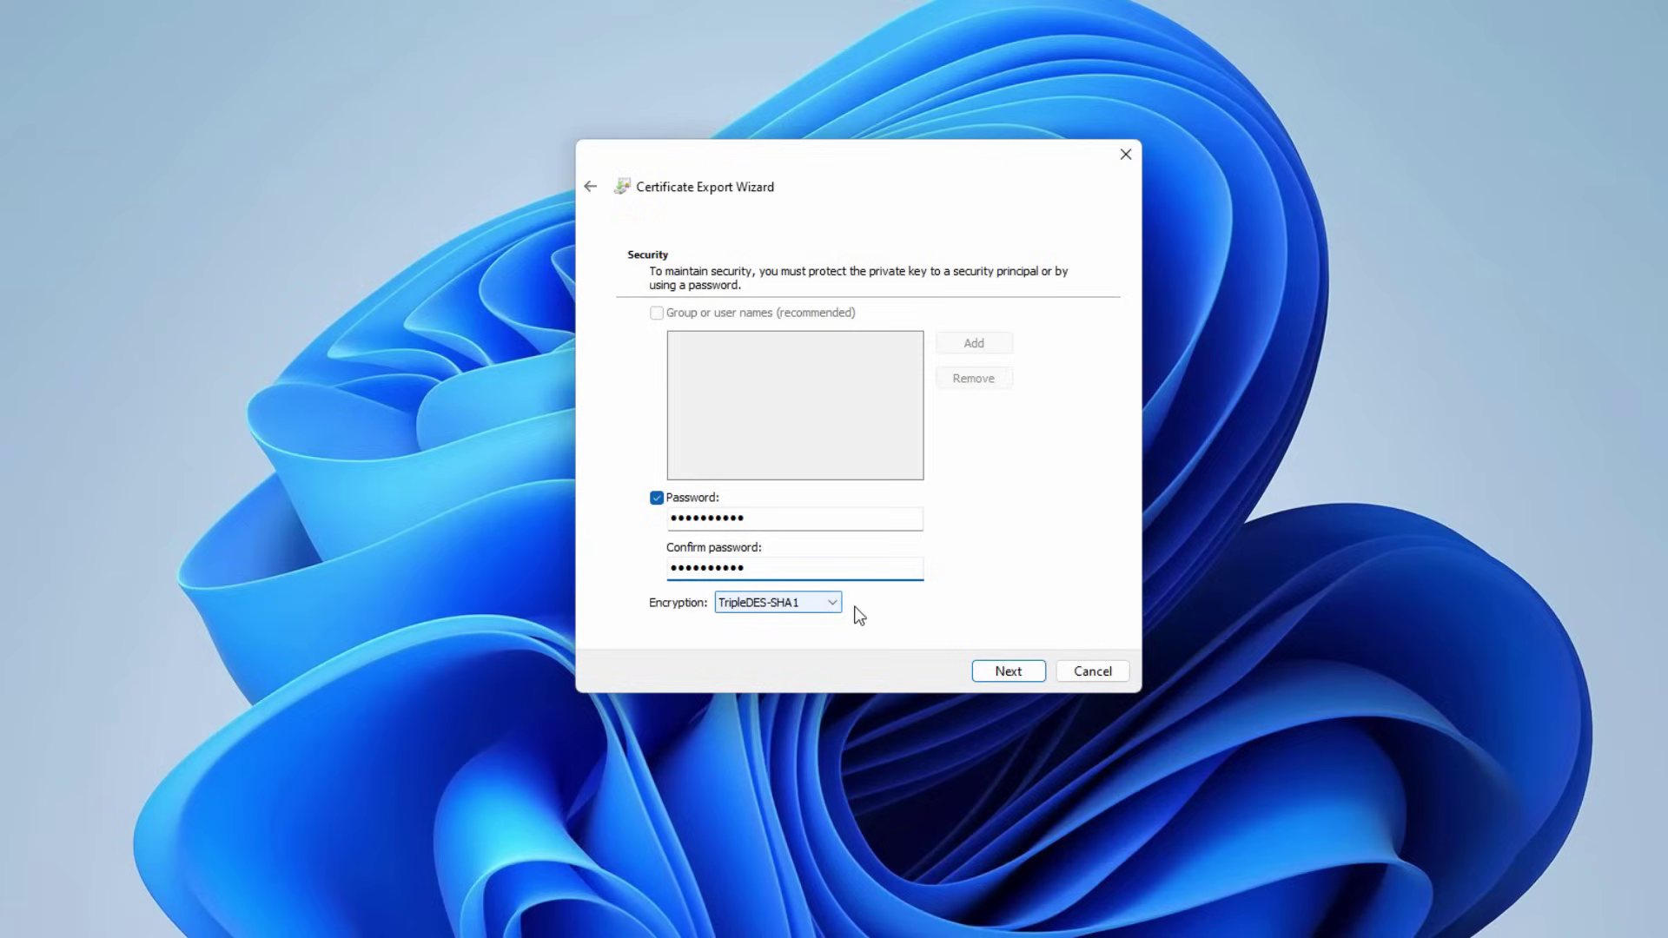
- Name the export file MYKEY and finish the certificate export
left_click(997, 672)
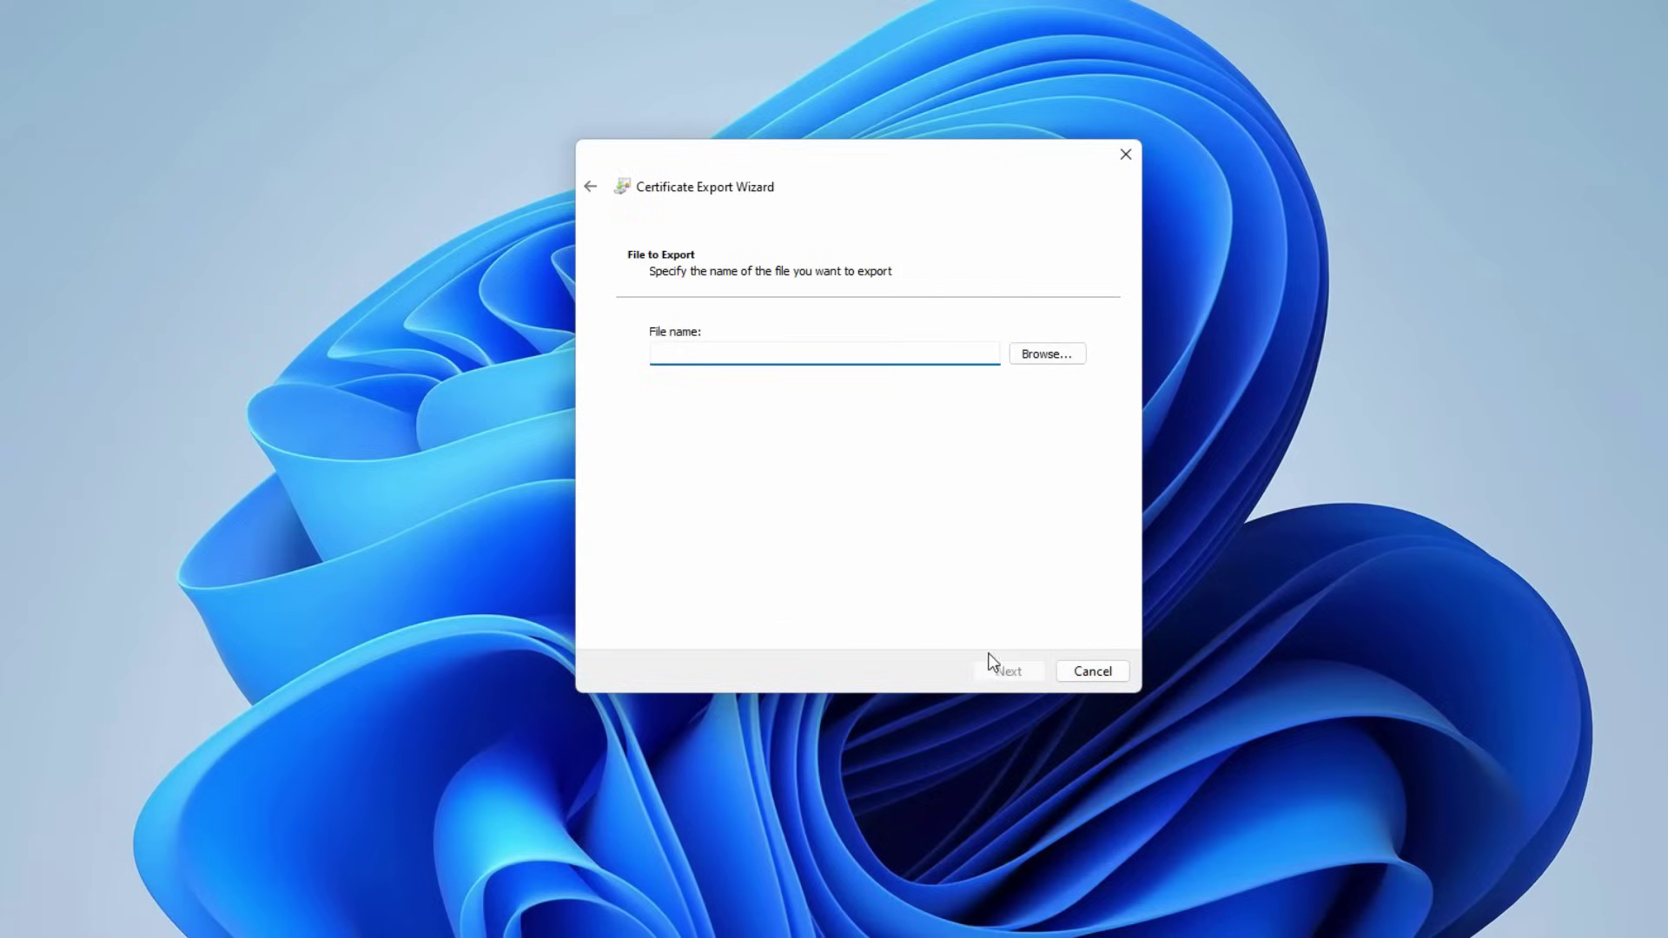
type("MYKEY")
left_click(982, 678)
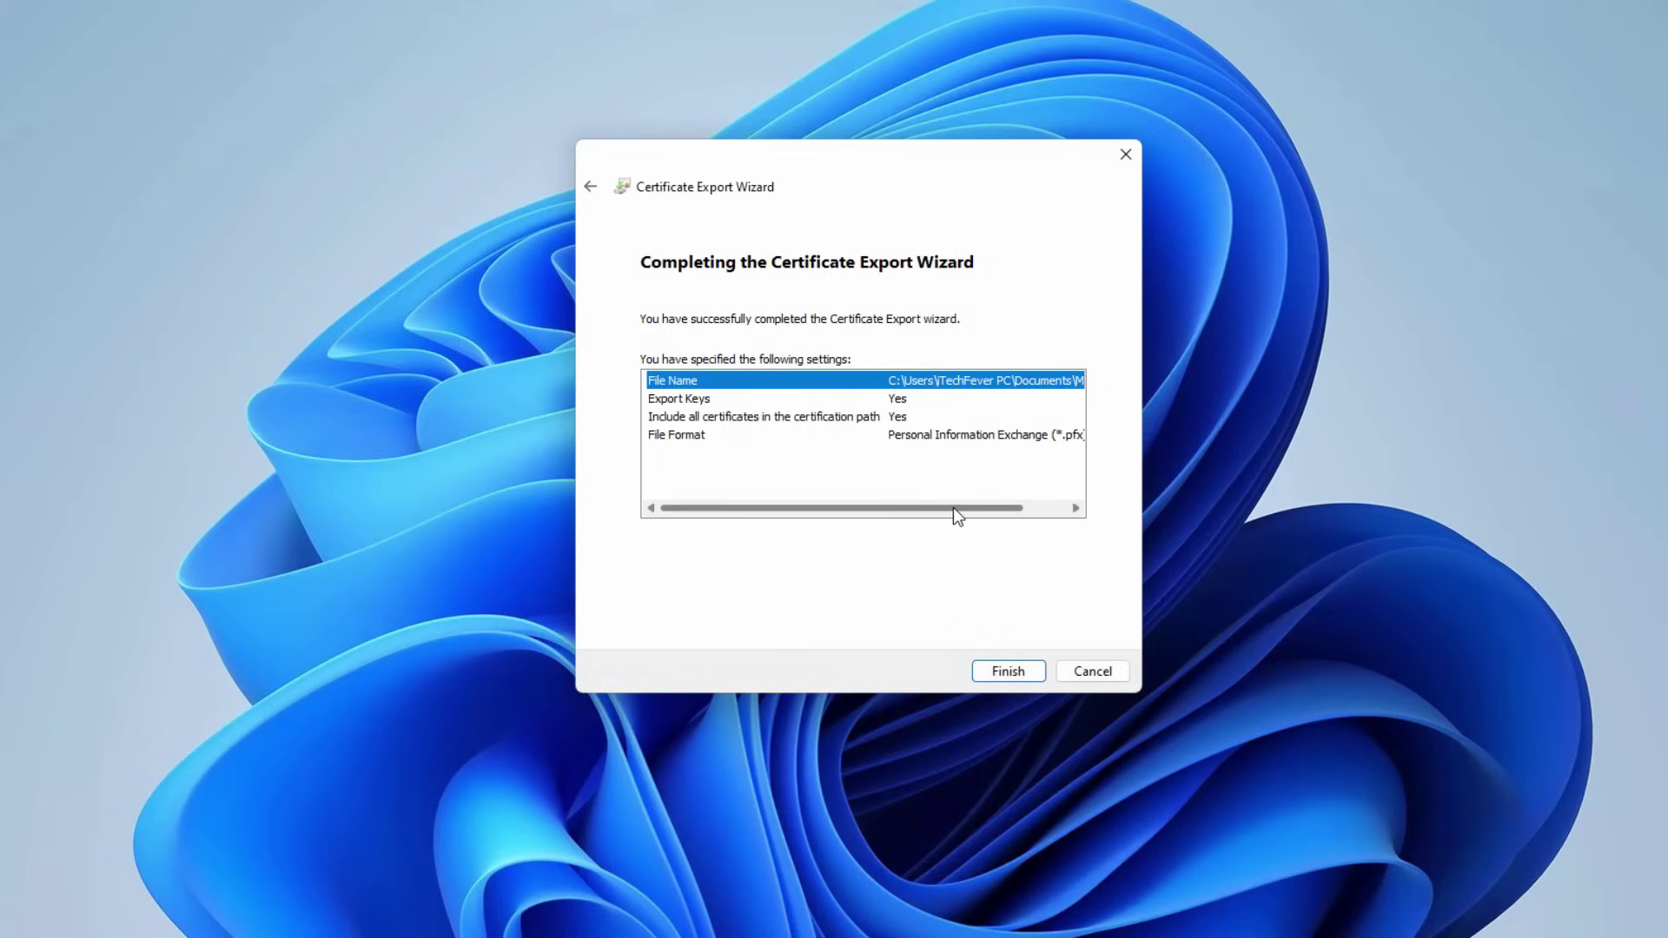
left_click_drag(953, 508, 1000, 510)
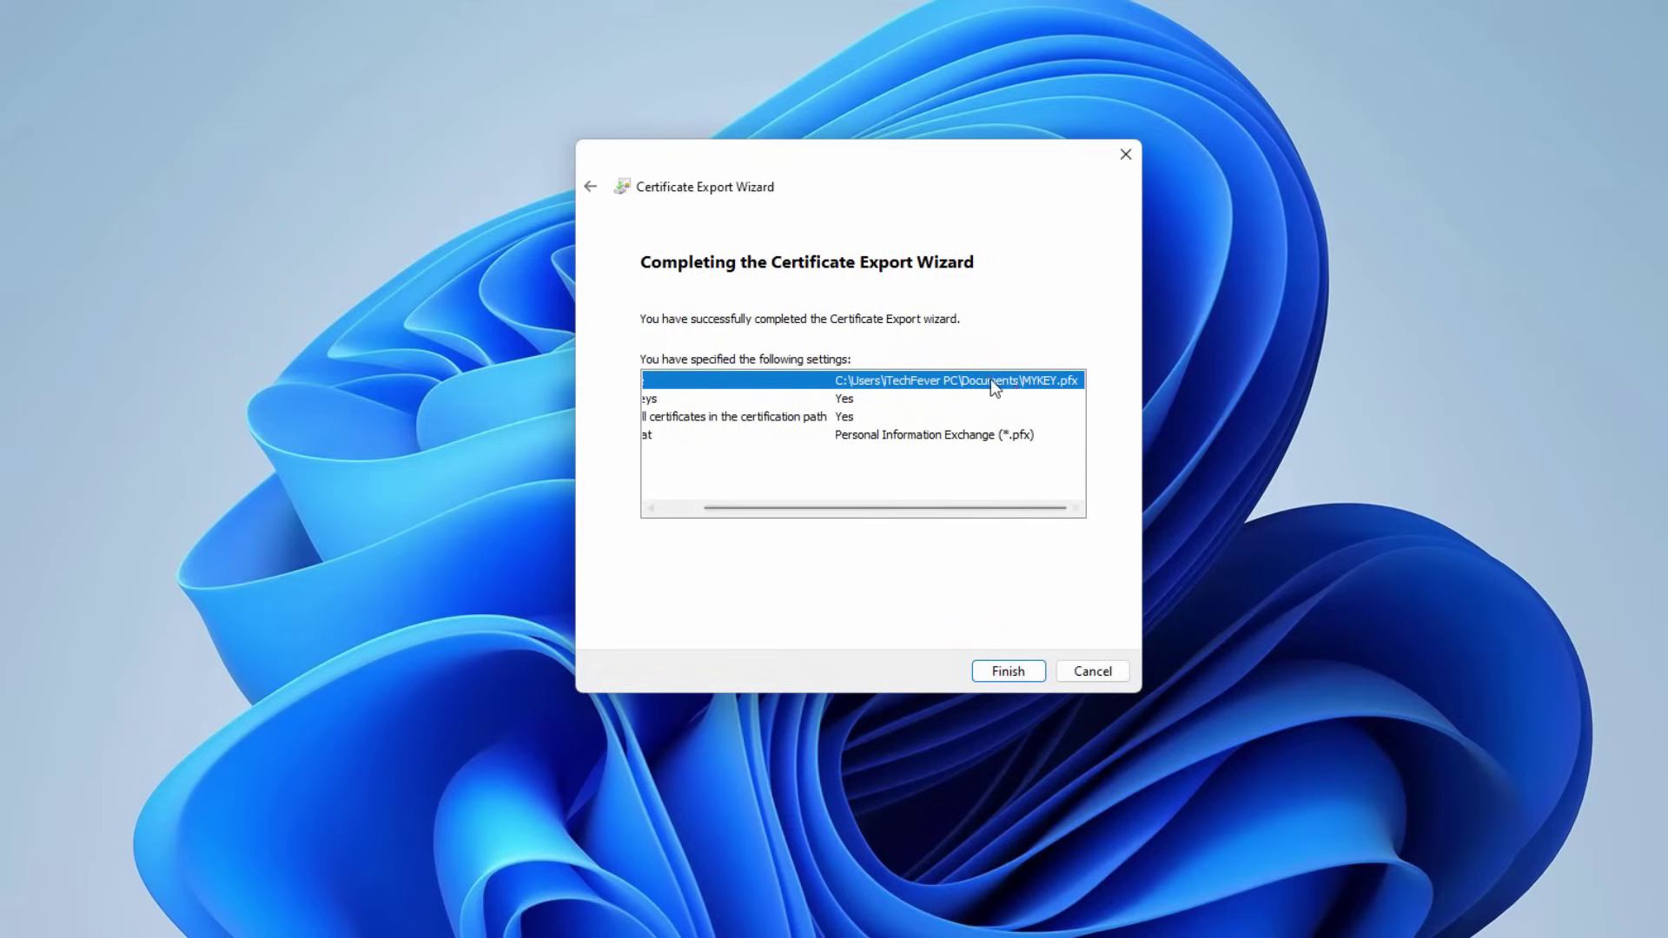
left_click_drag(961, 514, 906, 561)
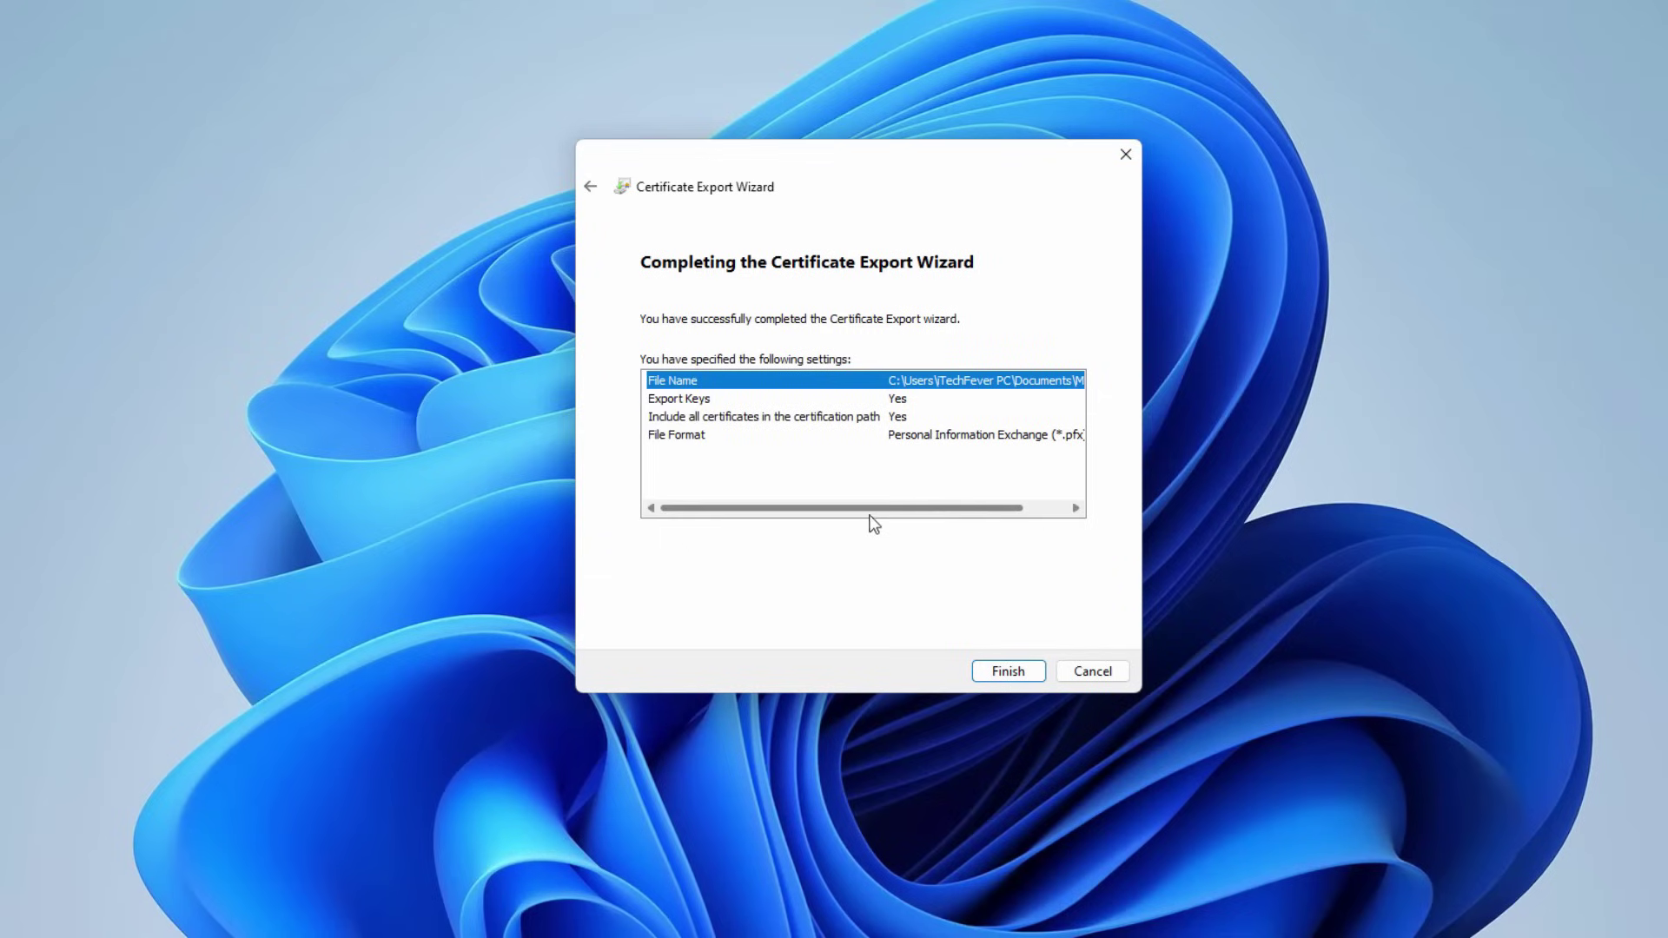
left_click(1000, 674)
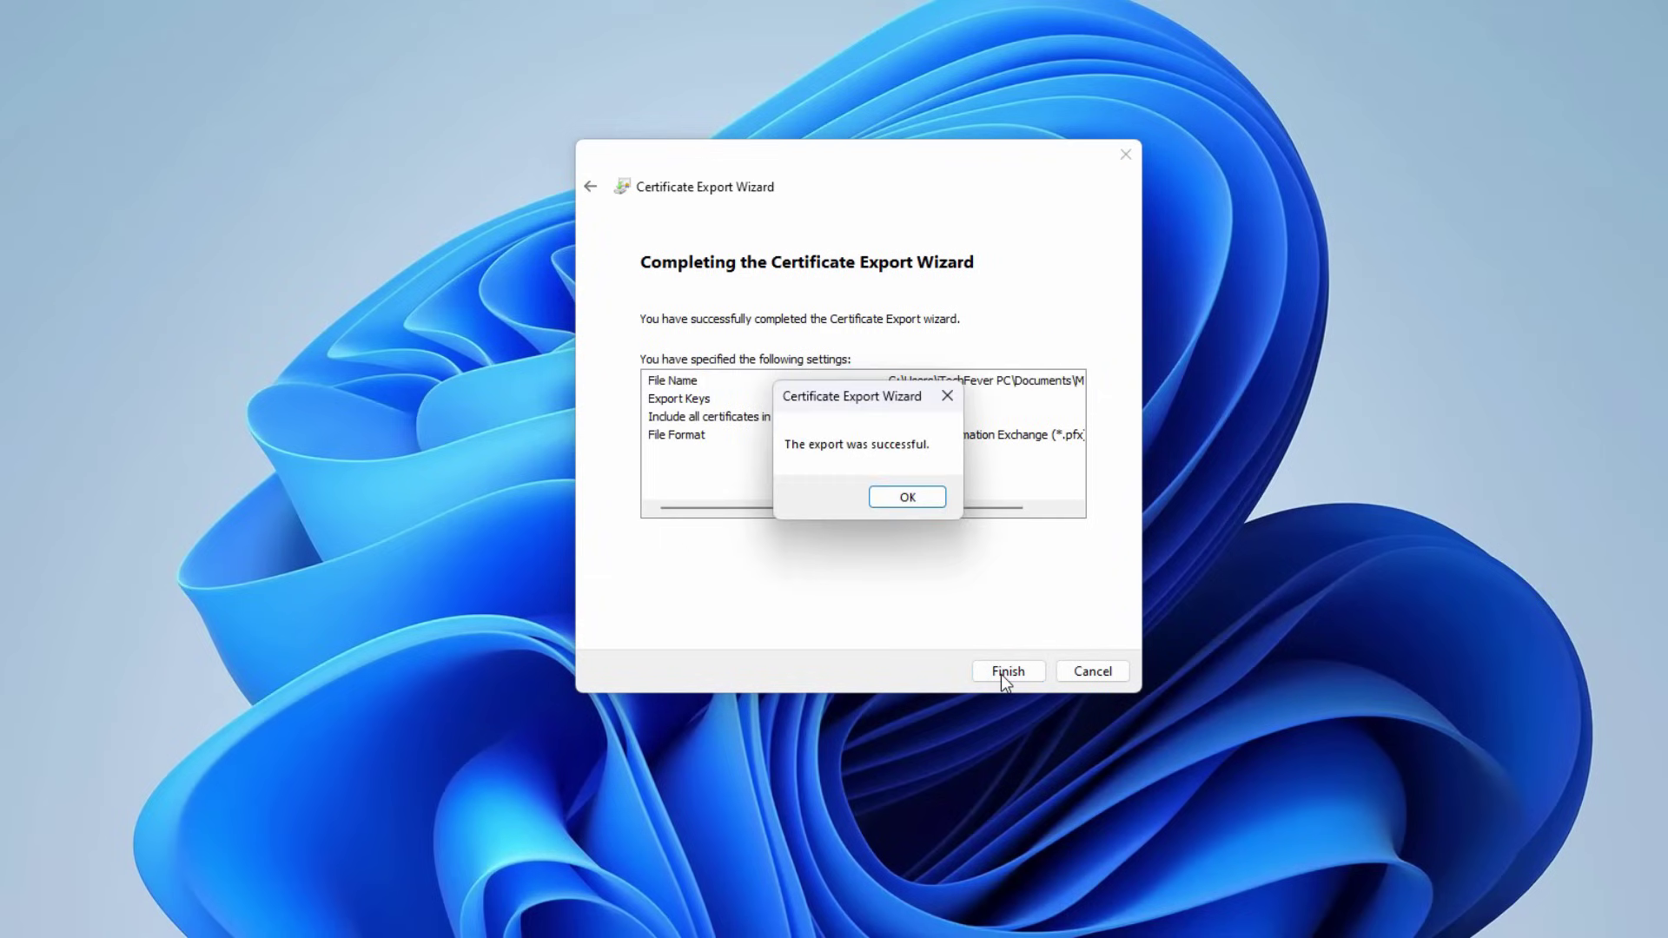
- Dismiss the export success message and check Study Material's files before closing its window
left_click(908, 499)
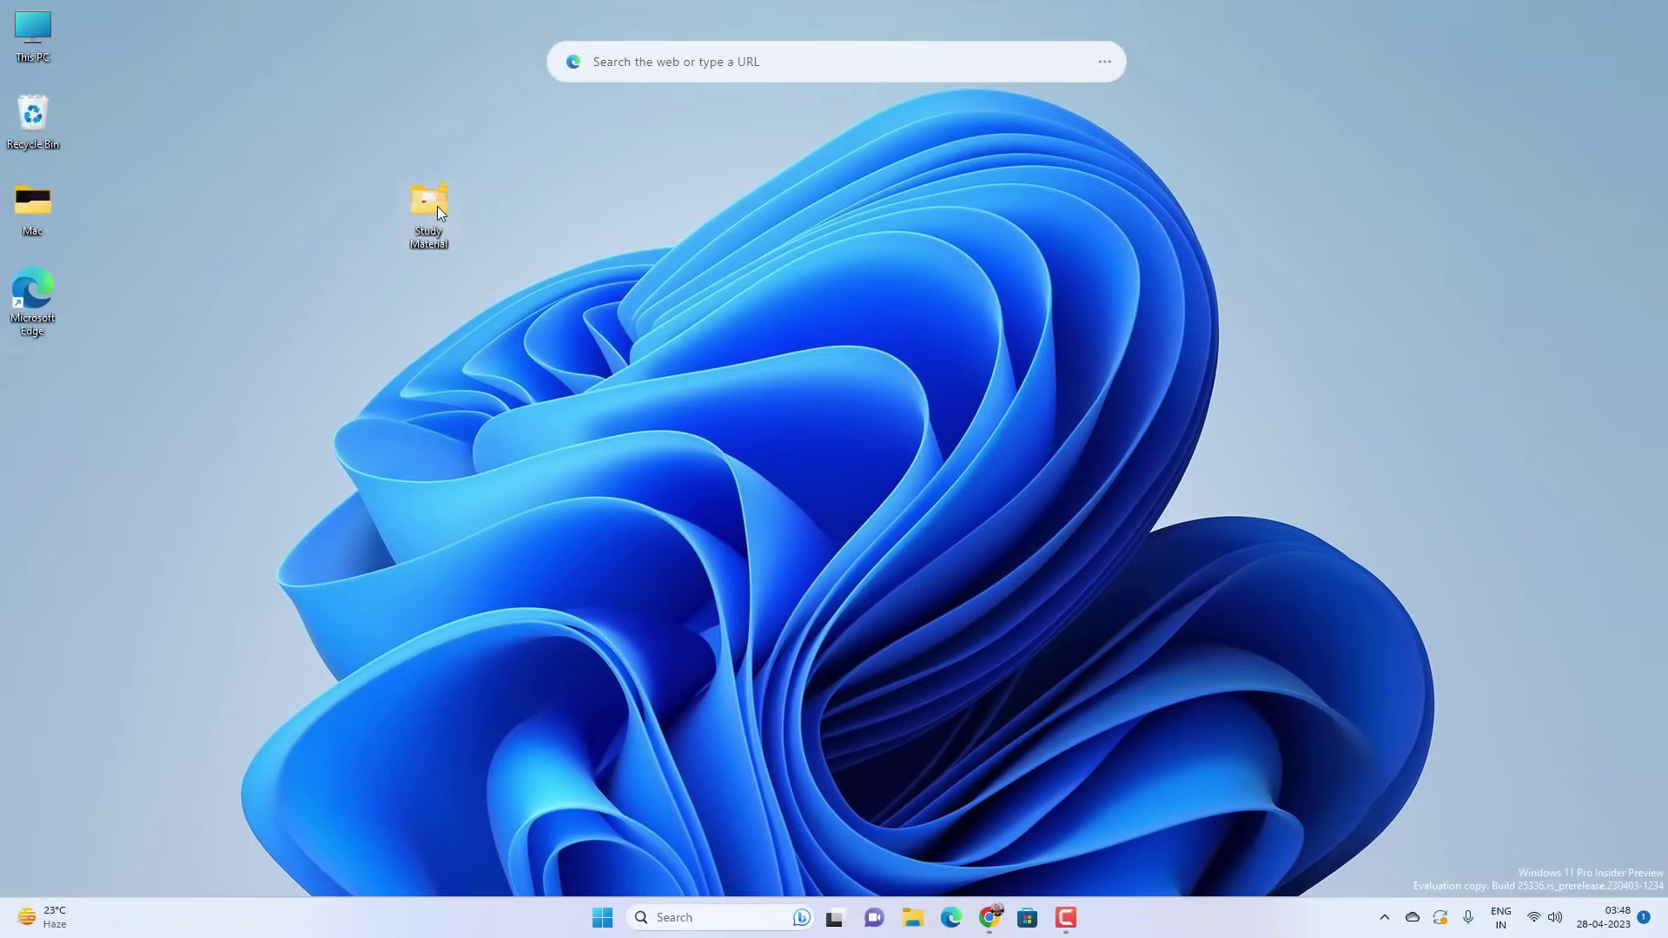
double_click(437, 207)
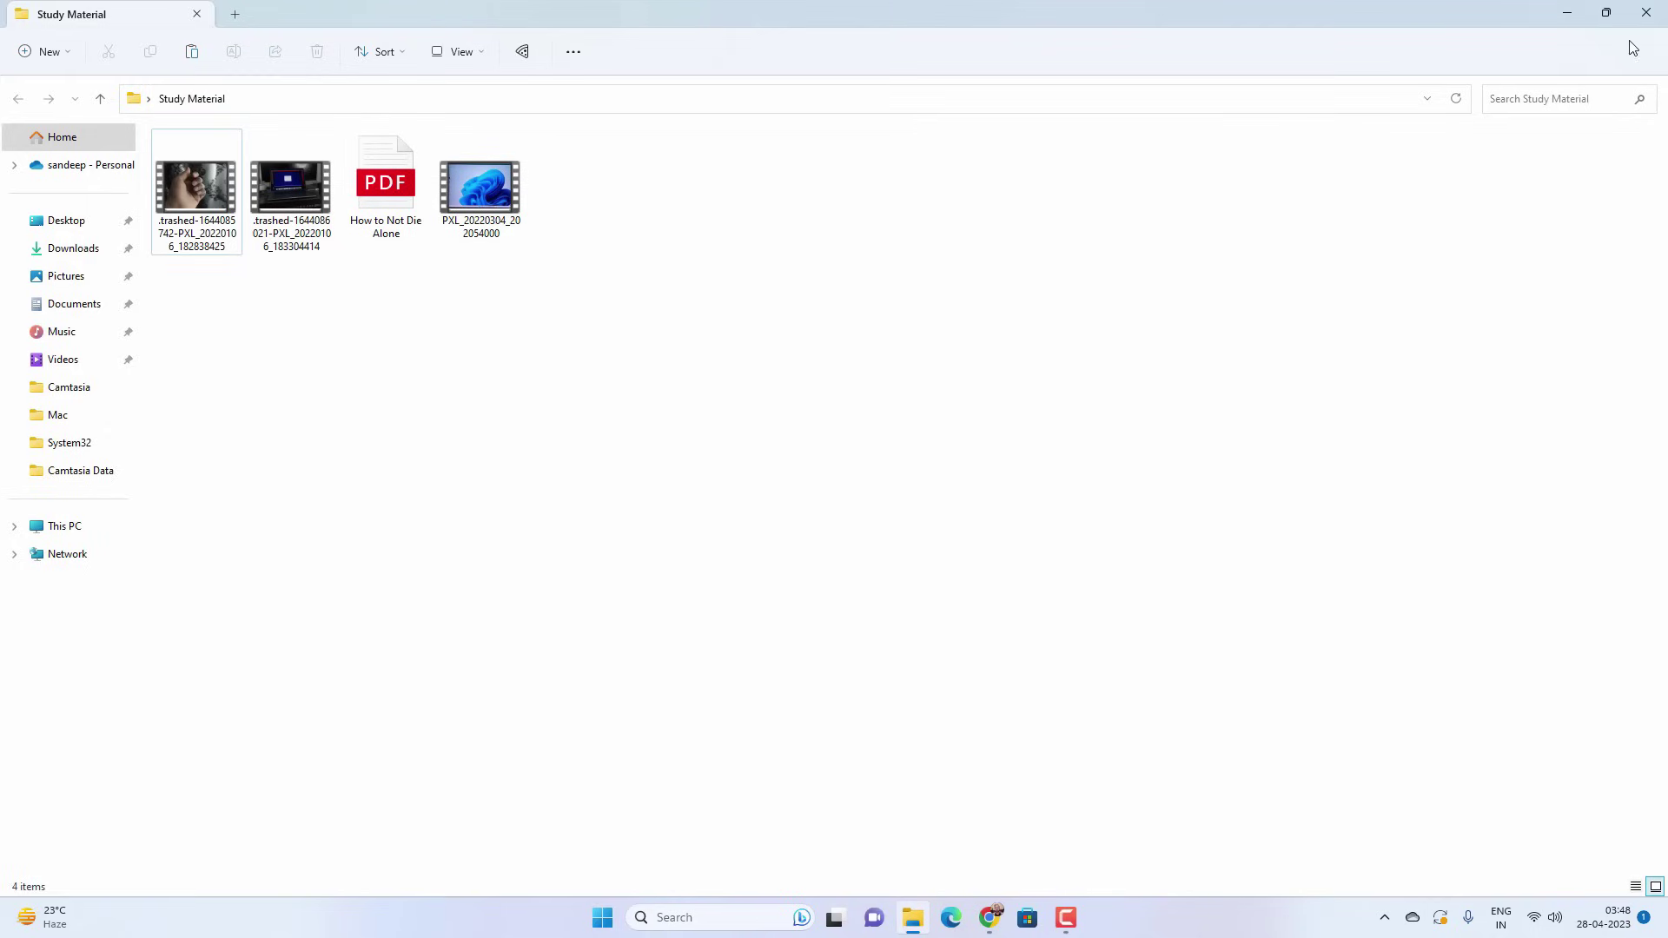
left_click(1647, 13)
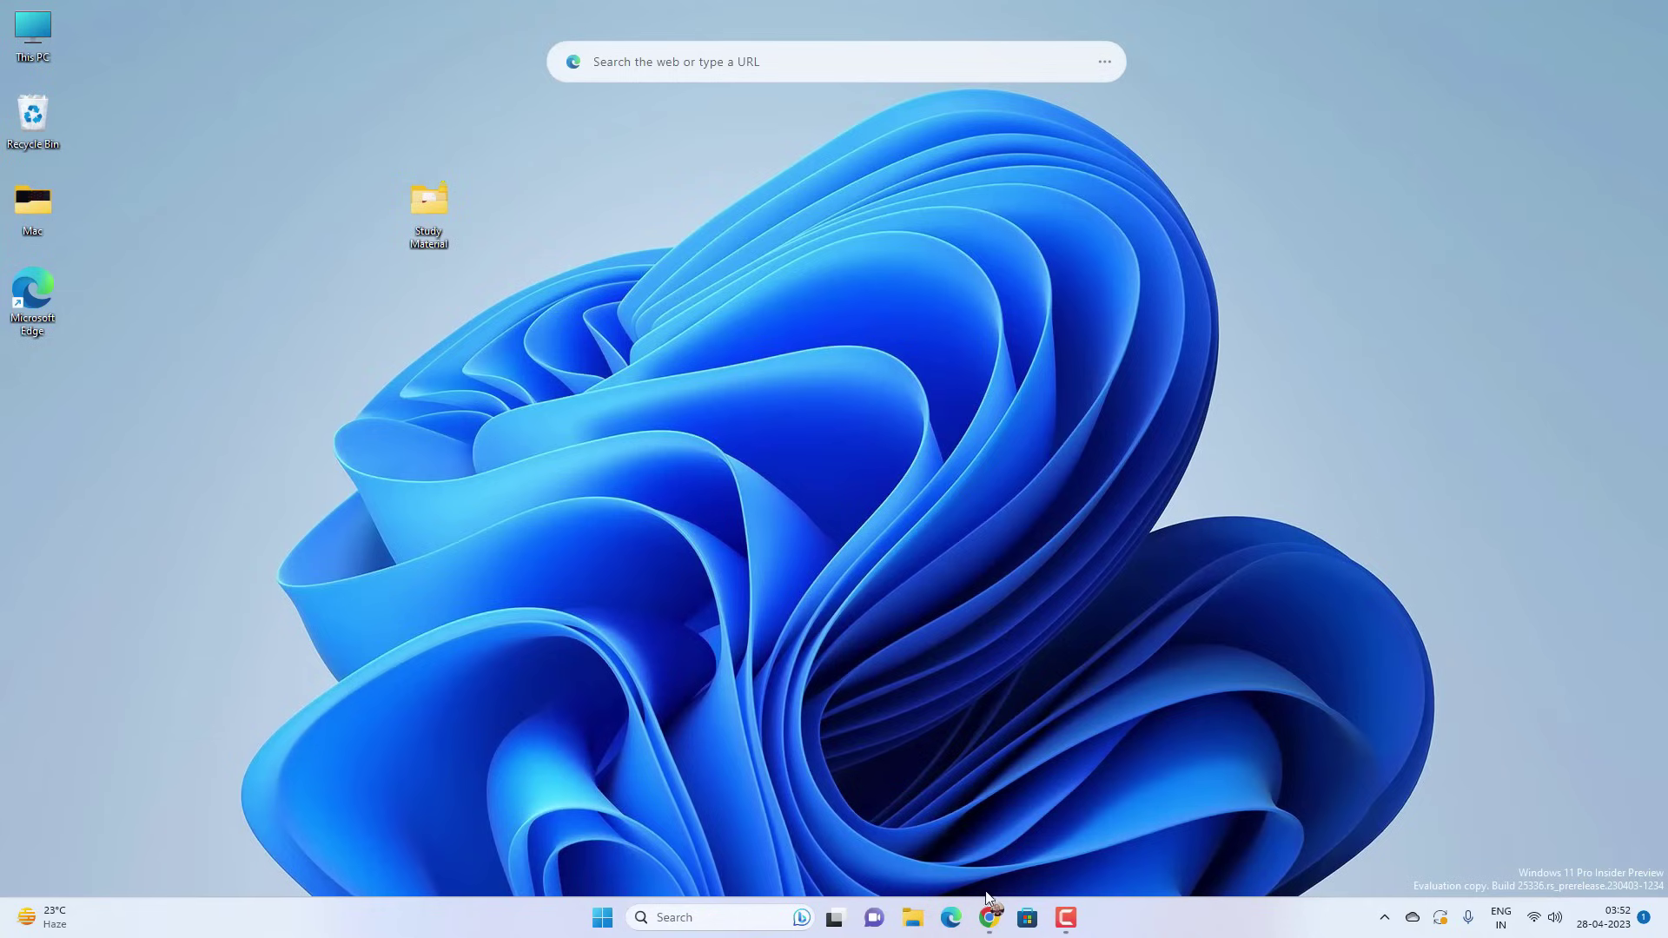
- In Chrome, load the pasted Wise Folder Hider page and start its Free Download
mouse_move(992, 914)
left_click(1014, 849)
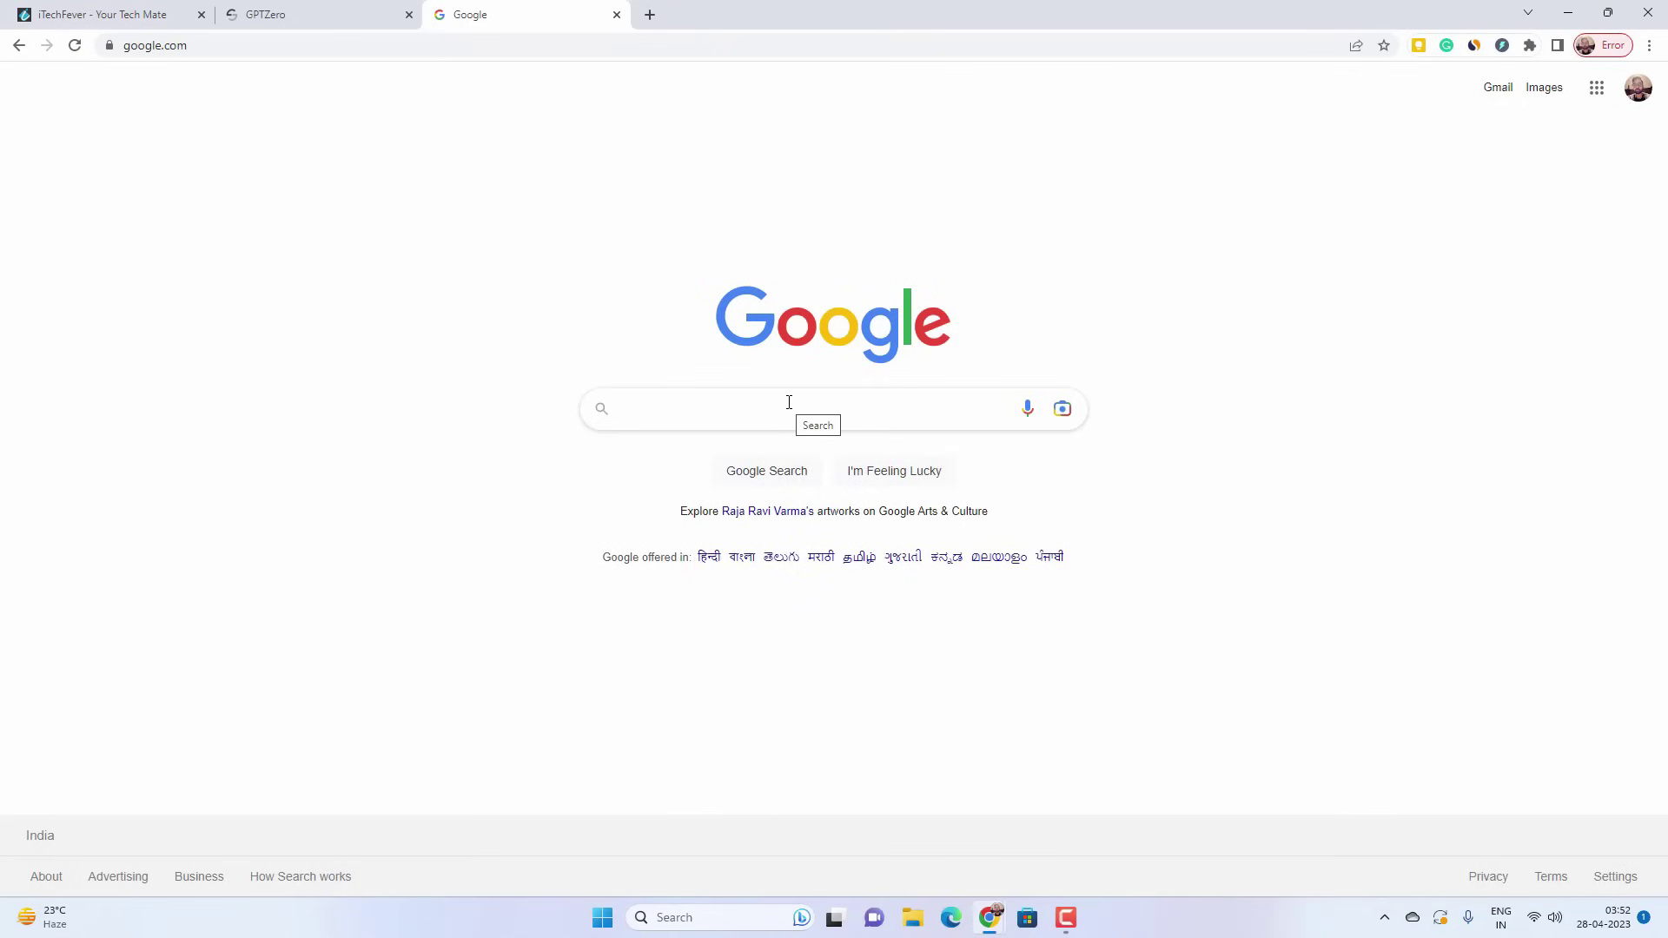
left_click(722, 45)
type("https://www.wisecleaner.com/wise-folder-hider.html")
key("Return")
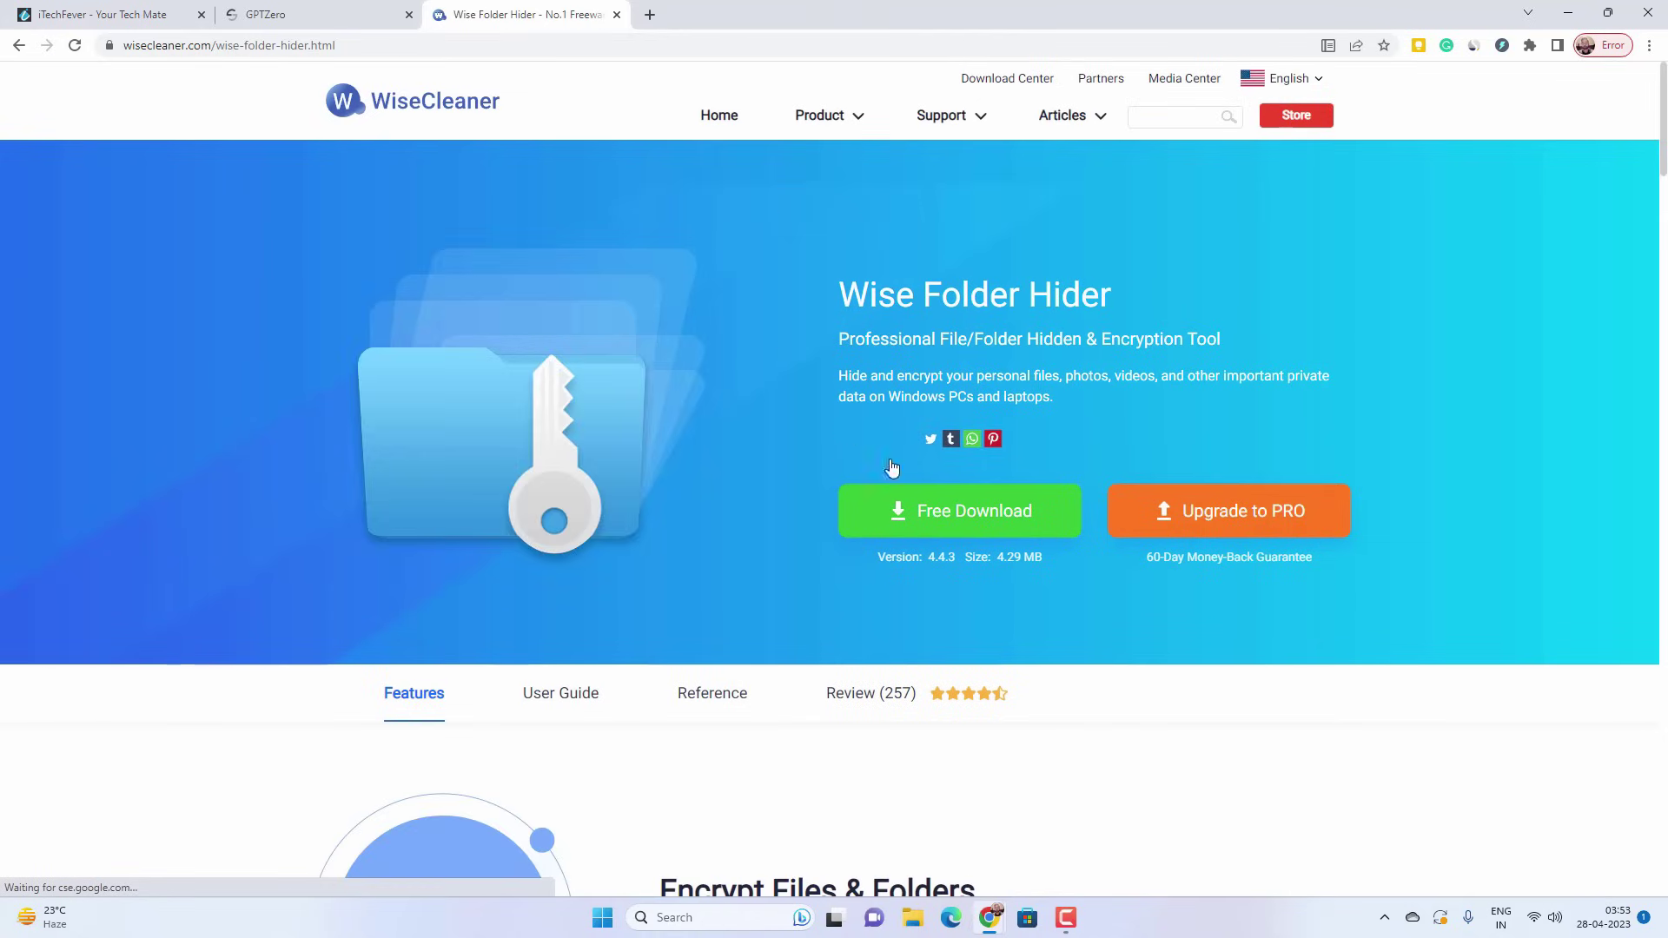
left_click(967, 512)
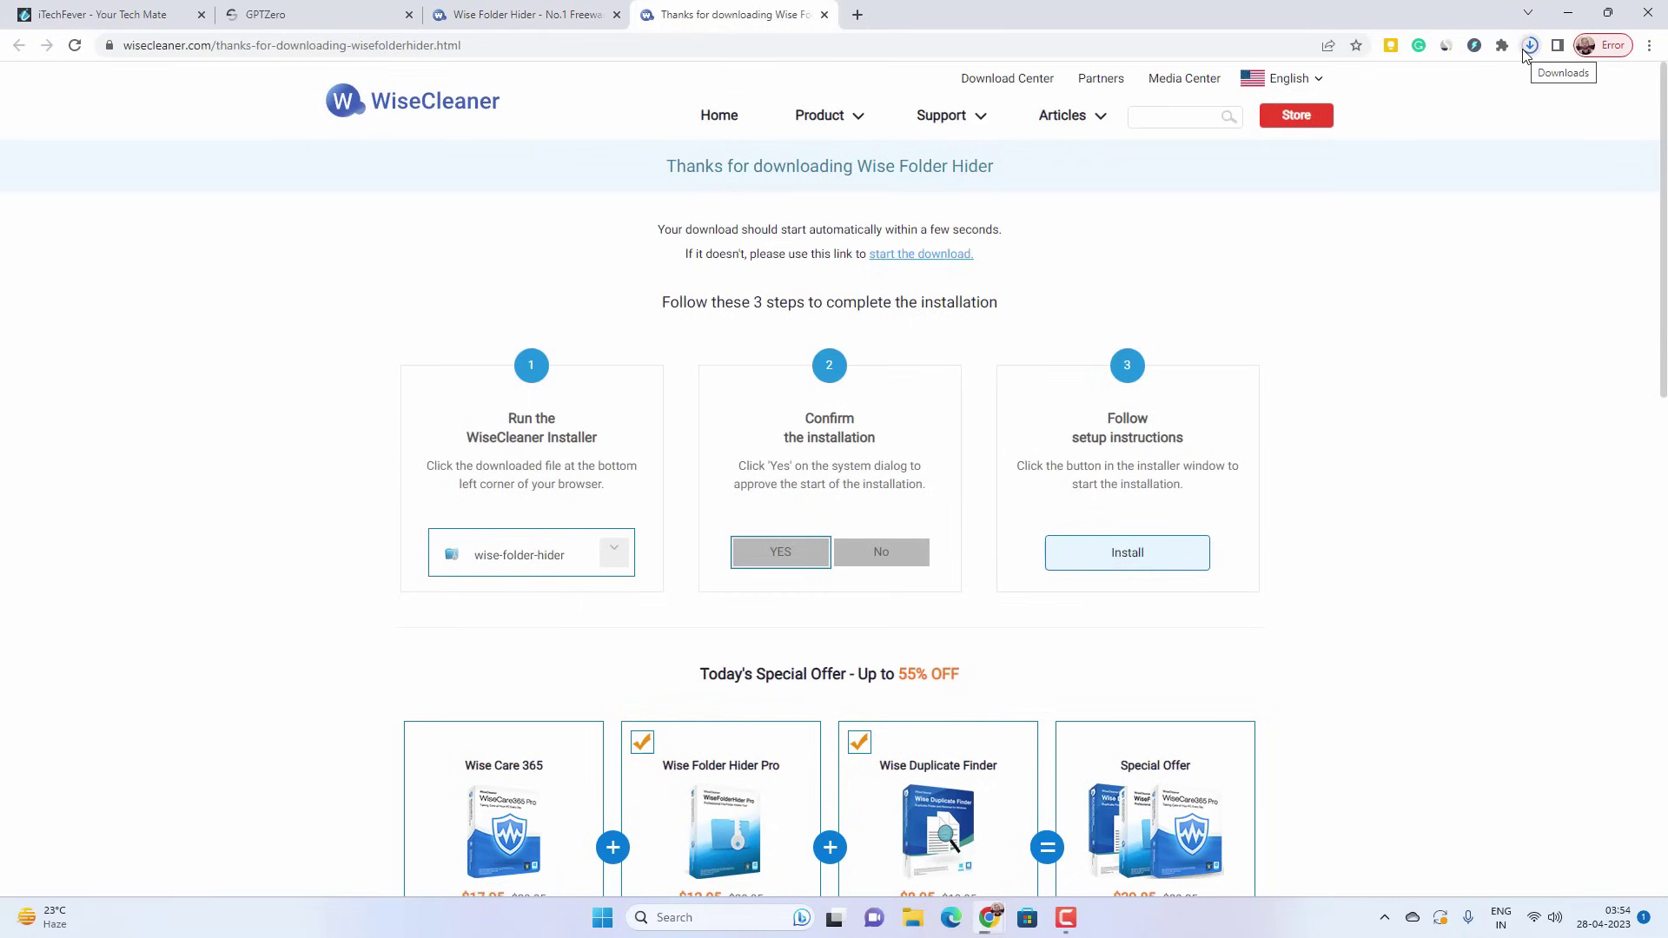
- Run the downloaded WFHSetup installer, accept the licence, and install to the default location
left_click(1530, 46)
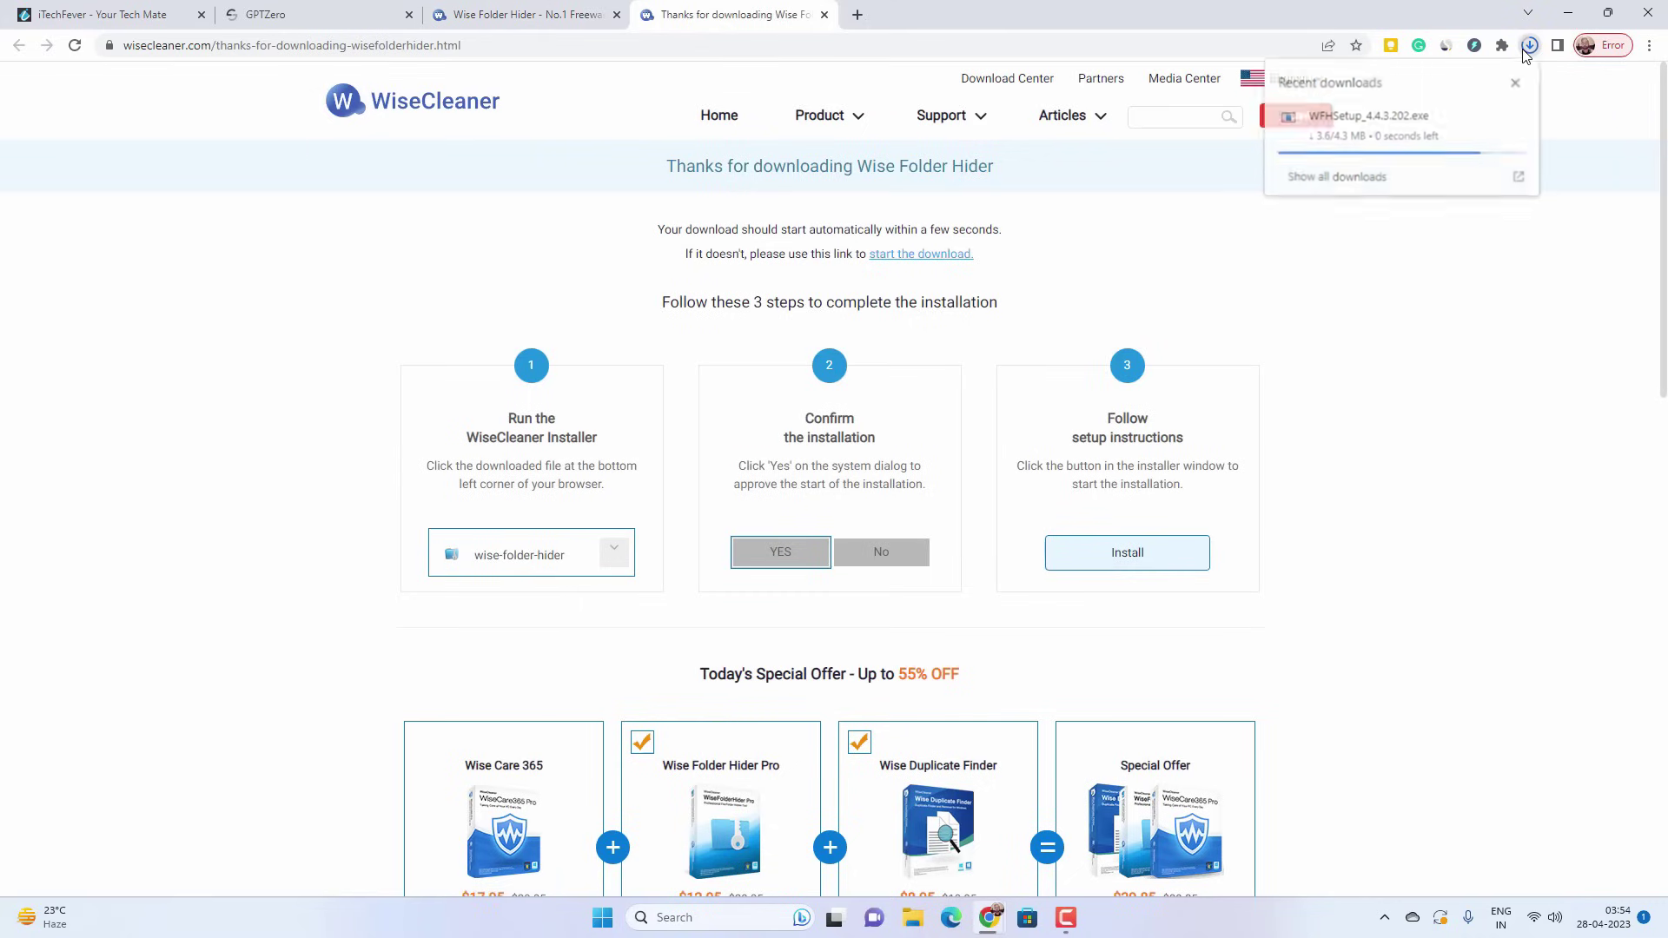
left_click(1442, 127)
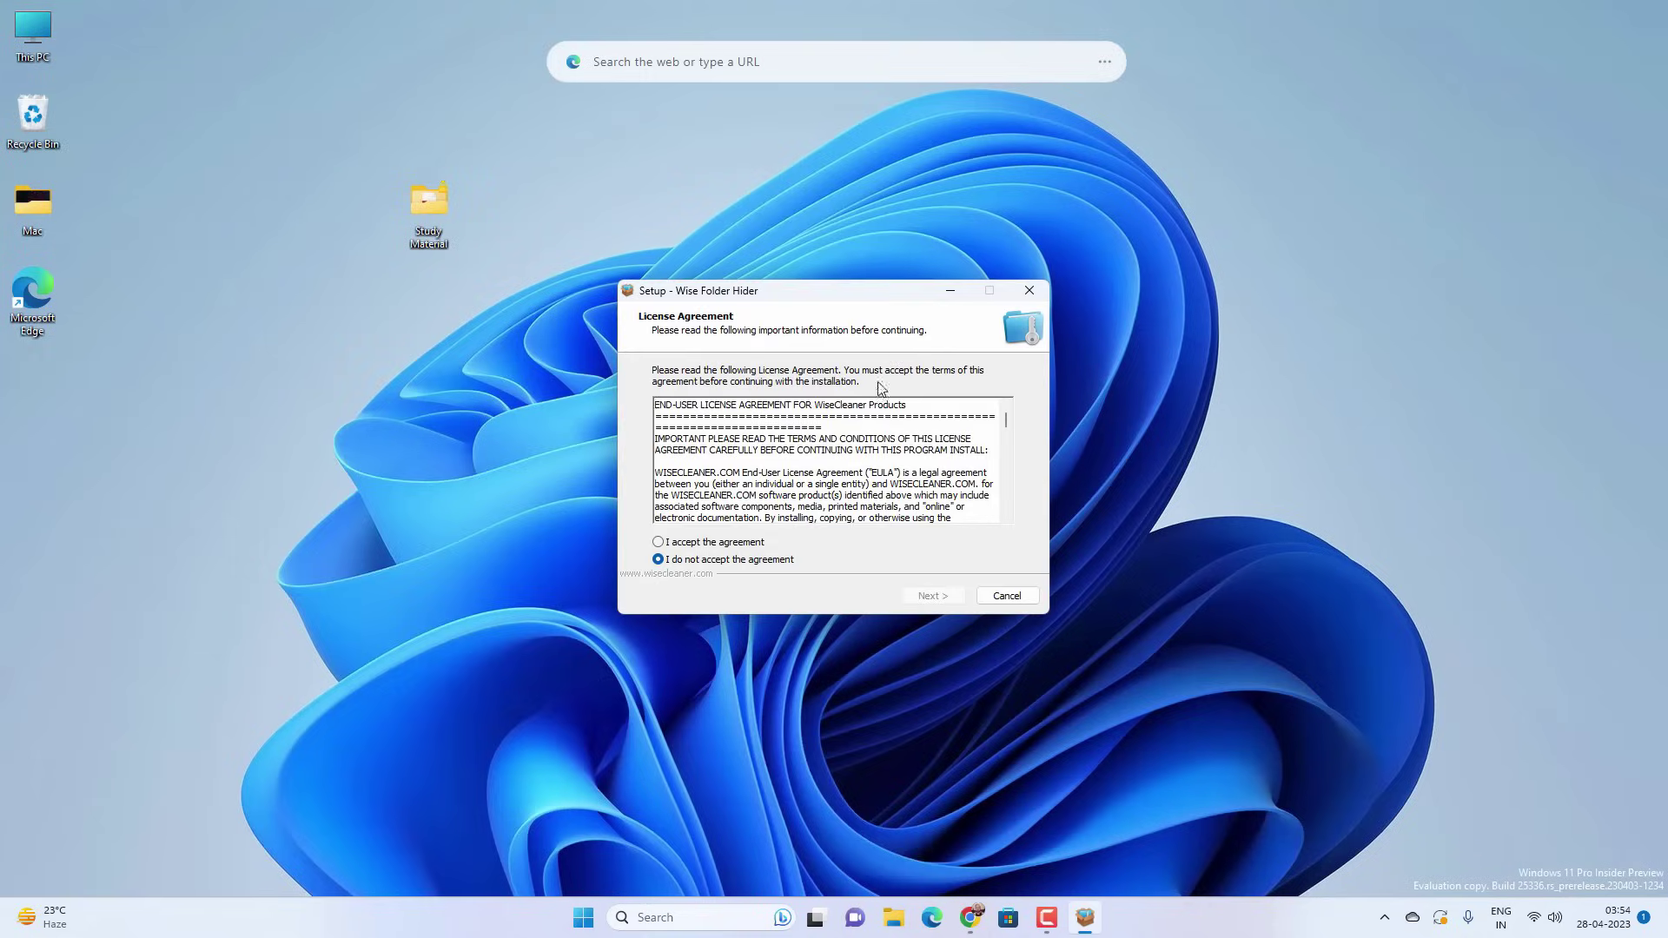
left_click(761, 545)
left_click(926, 599)
left_click(925, 599)
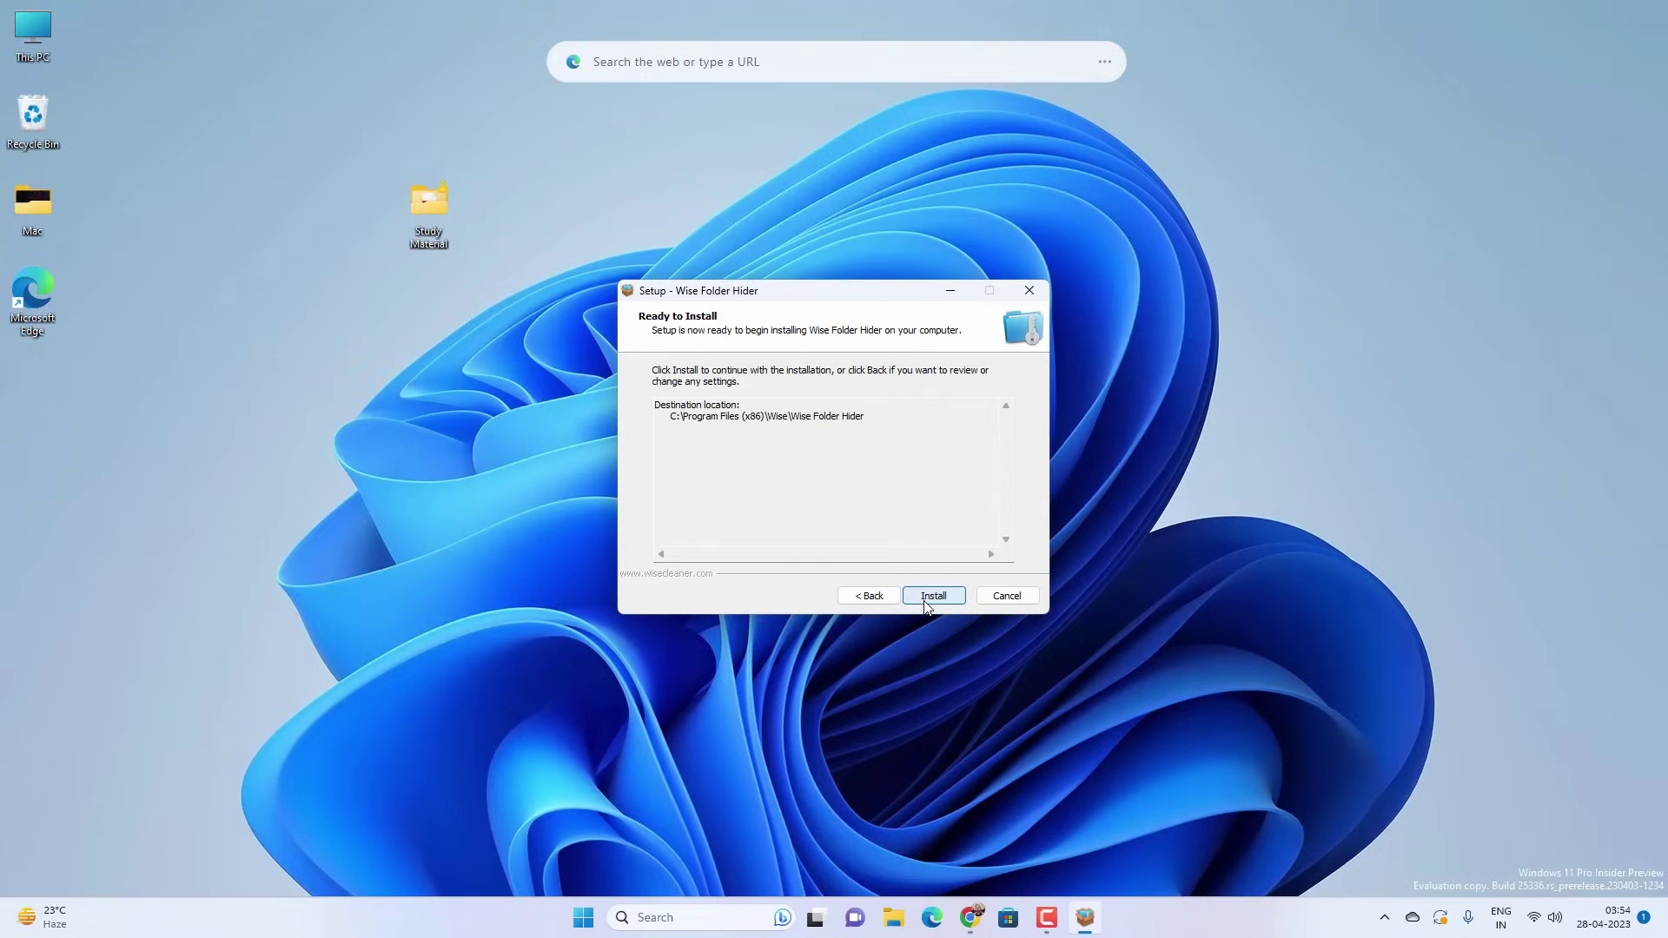
left_click(926, 599)
- Complete setup without viewing the user guide and release logs, launching Wise Folder Hider
left_click(926, 605)
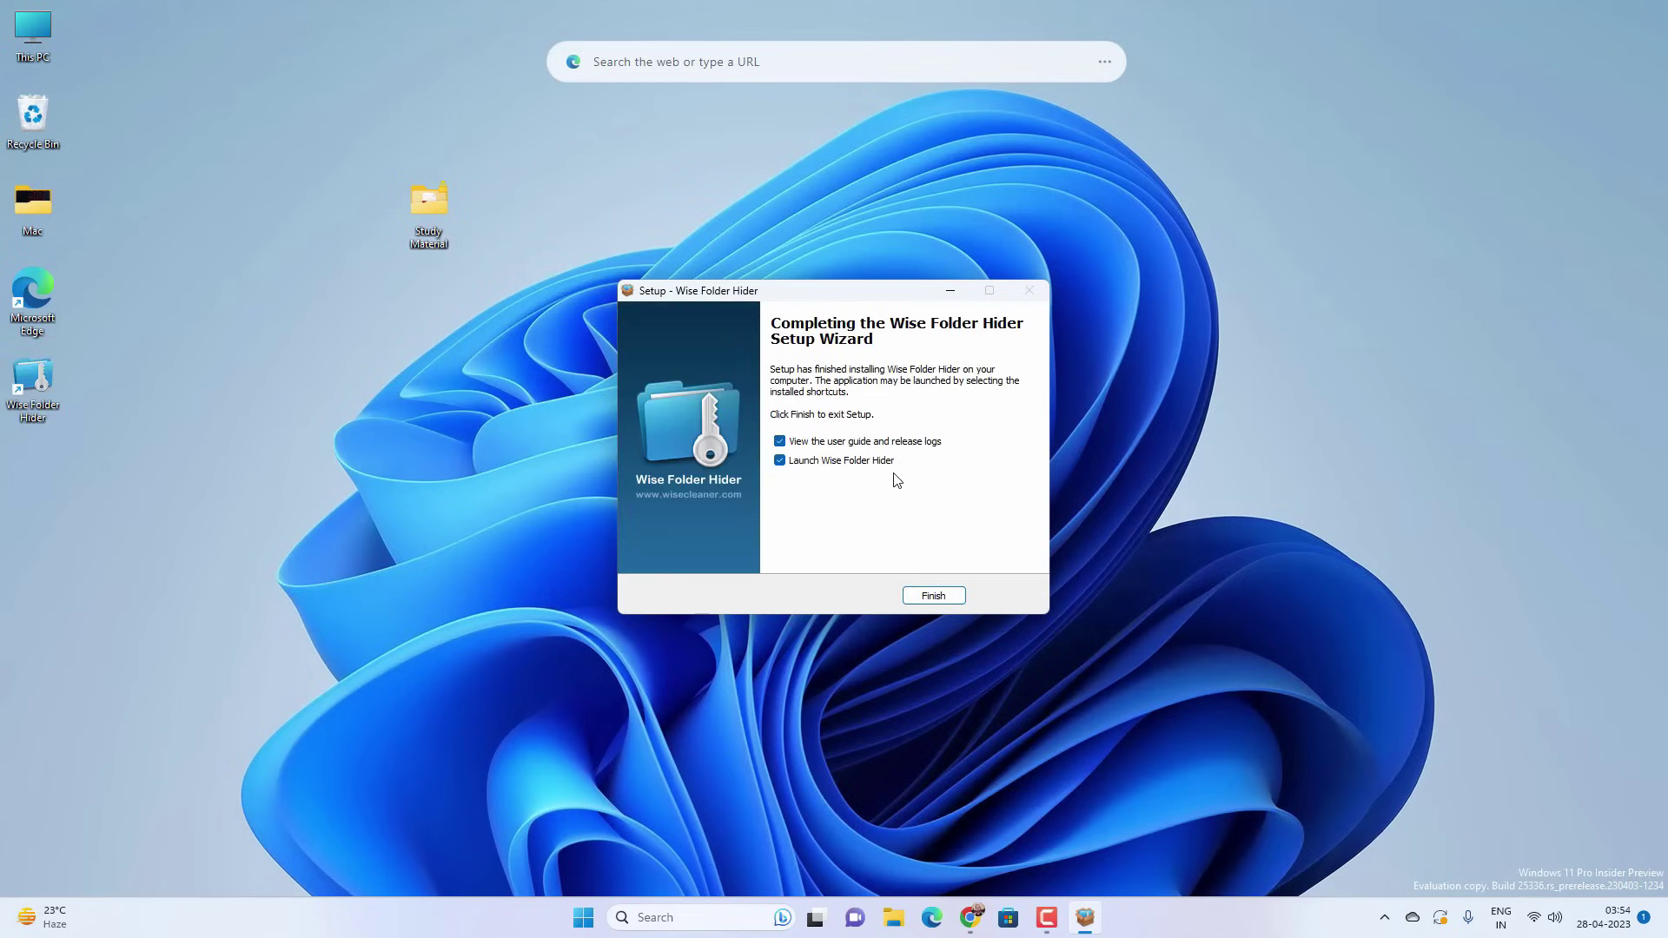
left_click(879, 442)
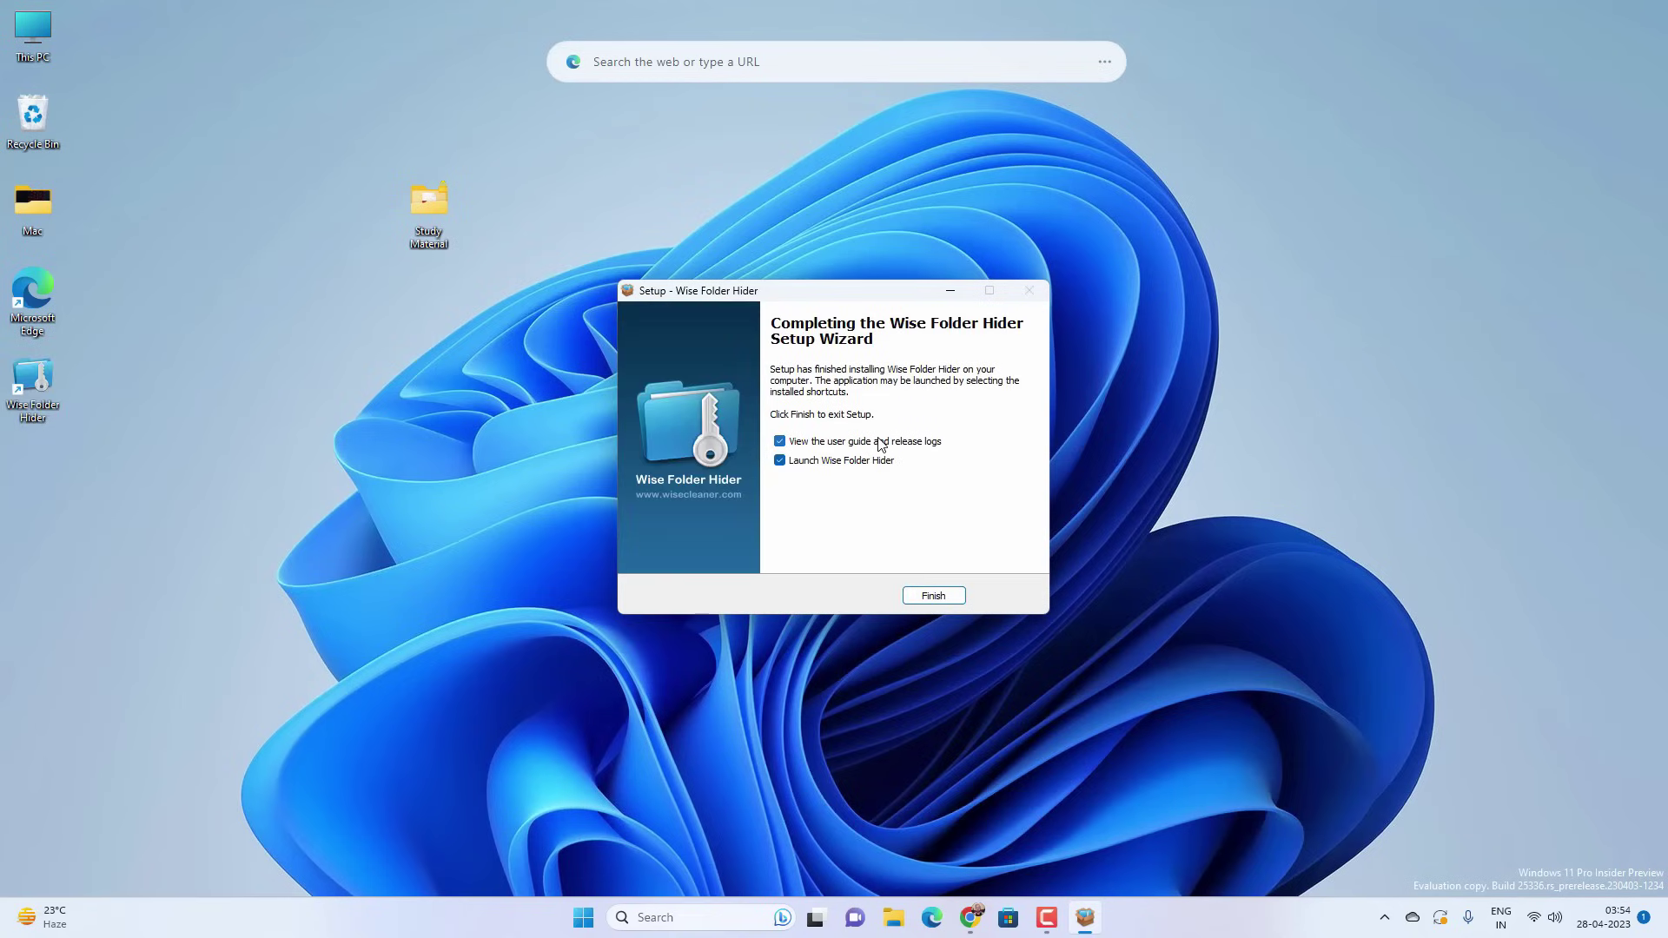
left_click(932, 596)
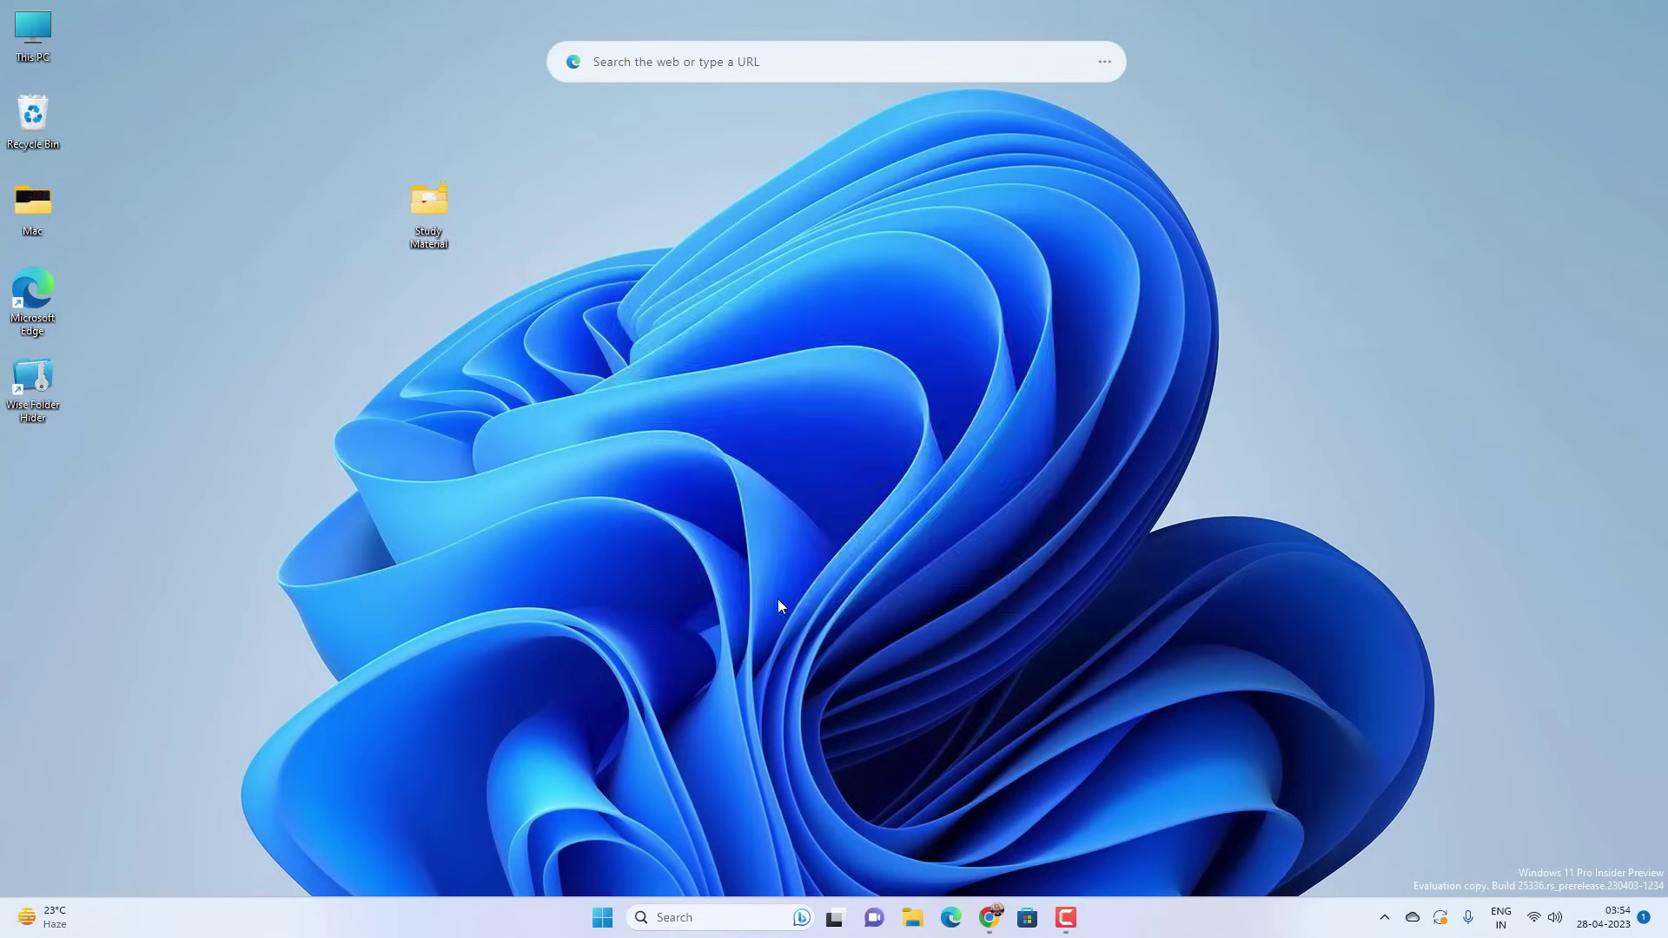
- Enter the new login password in both Create Password fields and confirm it
left_click(884, 449)
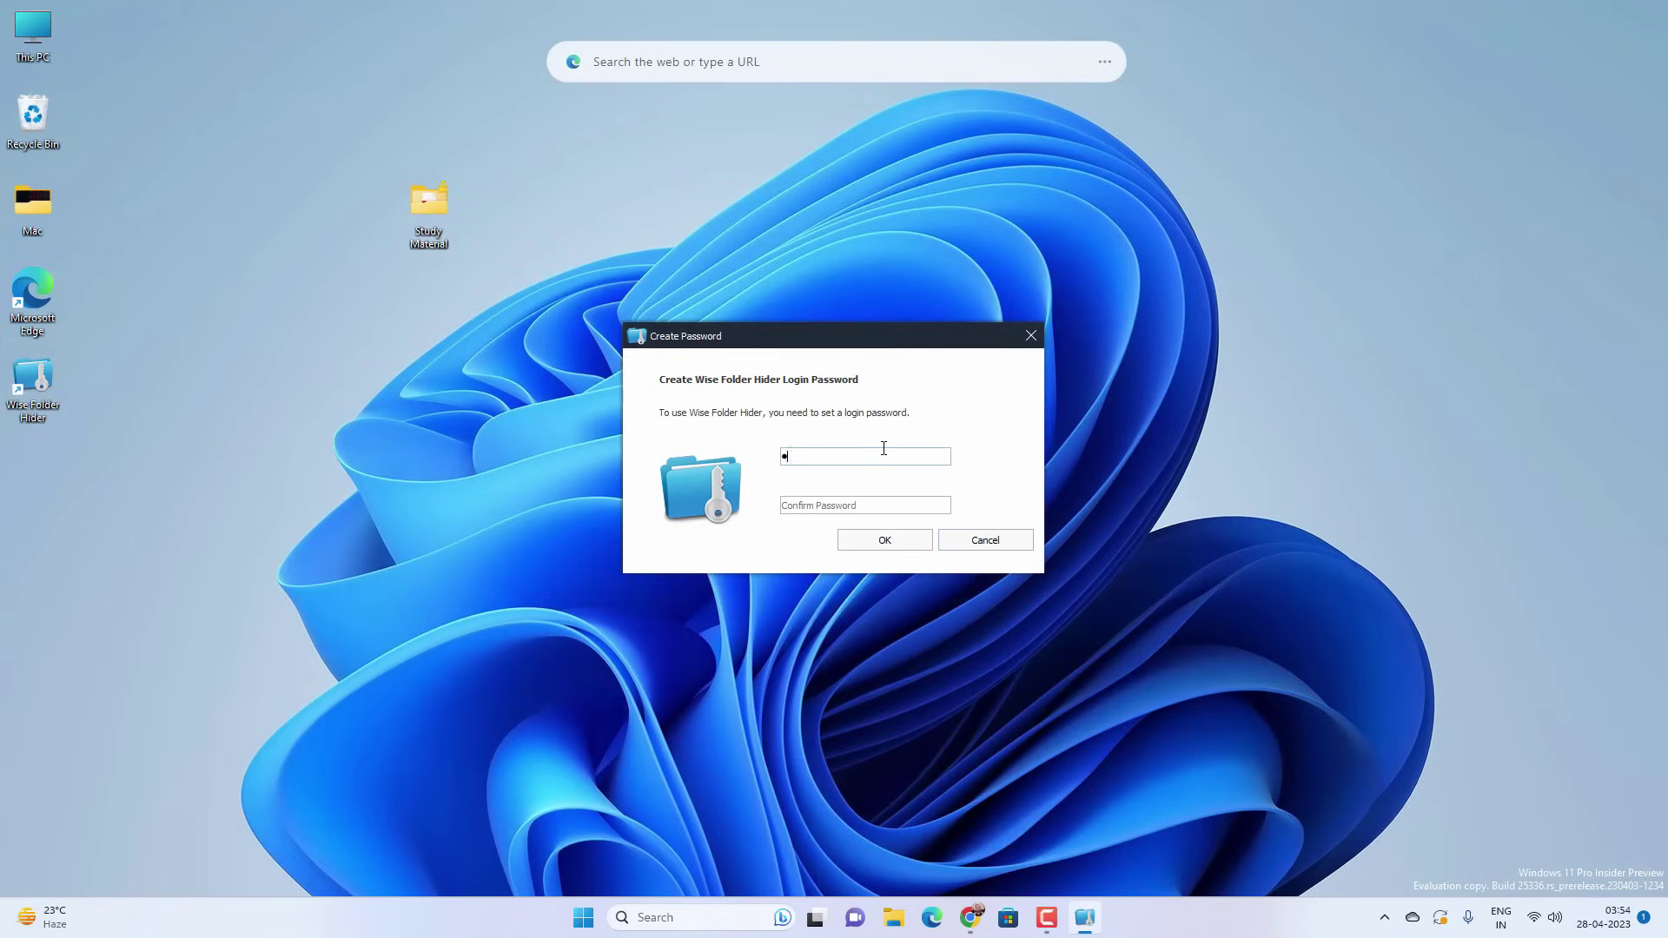
type("1234567890")
key("Tab")
type("1234567890")
left_click(884, 539)
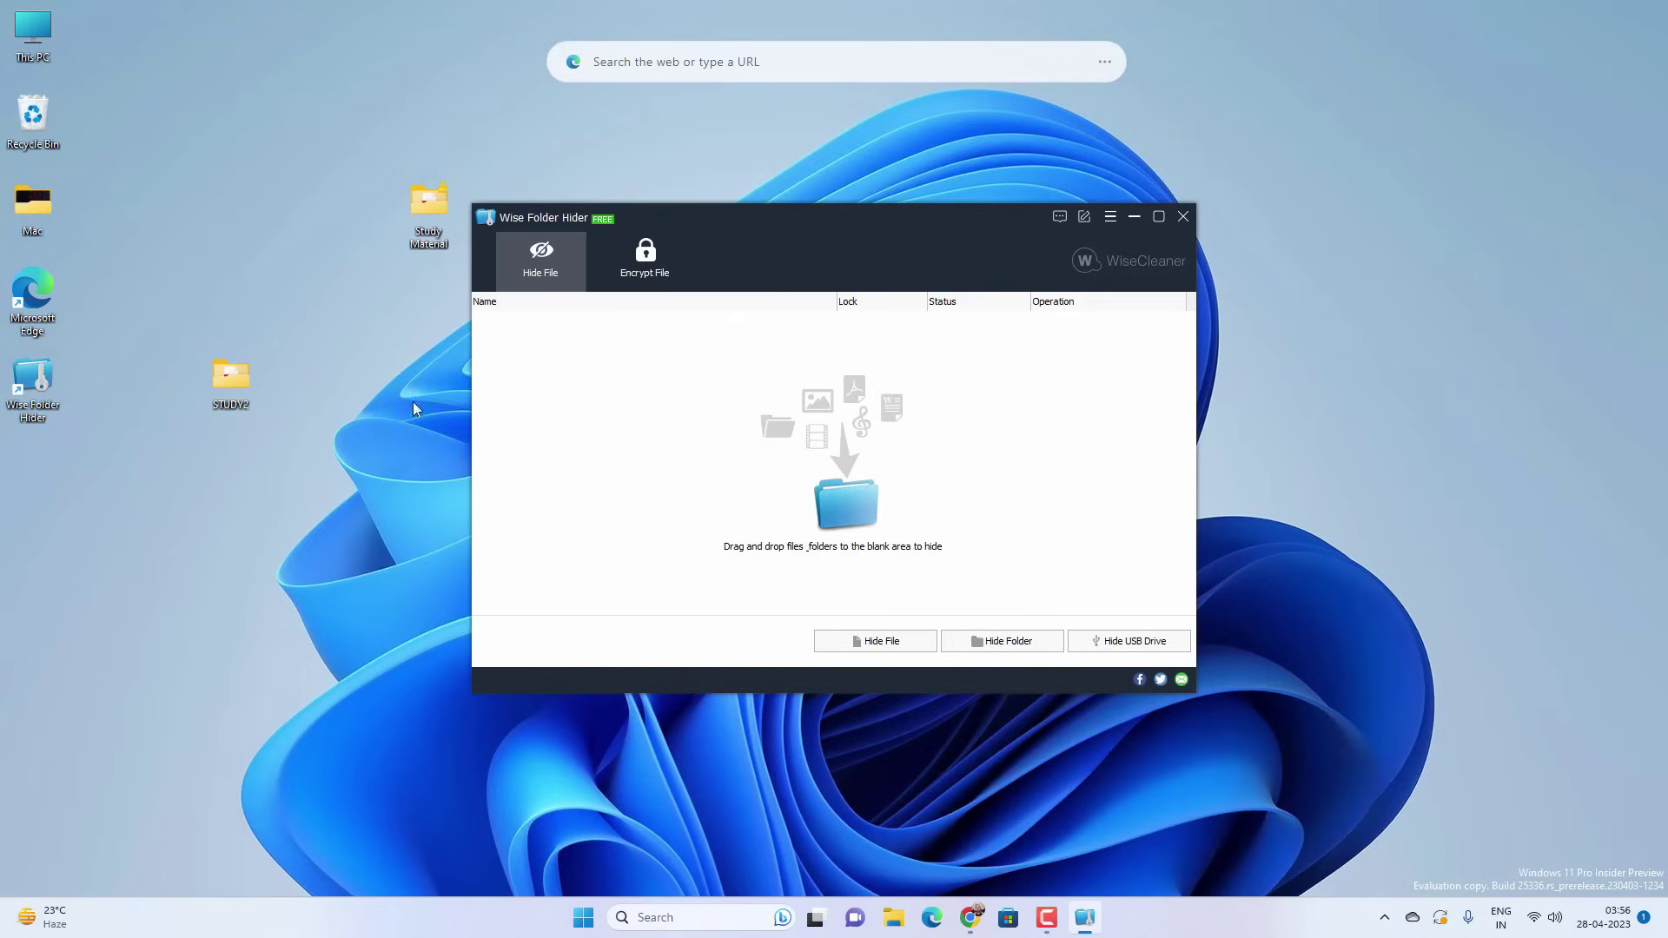
- Drag the STUDY2 desktop folder into Wise Folder Hider to hide it, then close the program
left_click(236, 374)
left_click_drag(229, 378, 827, 424)
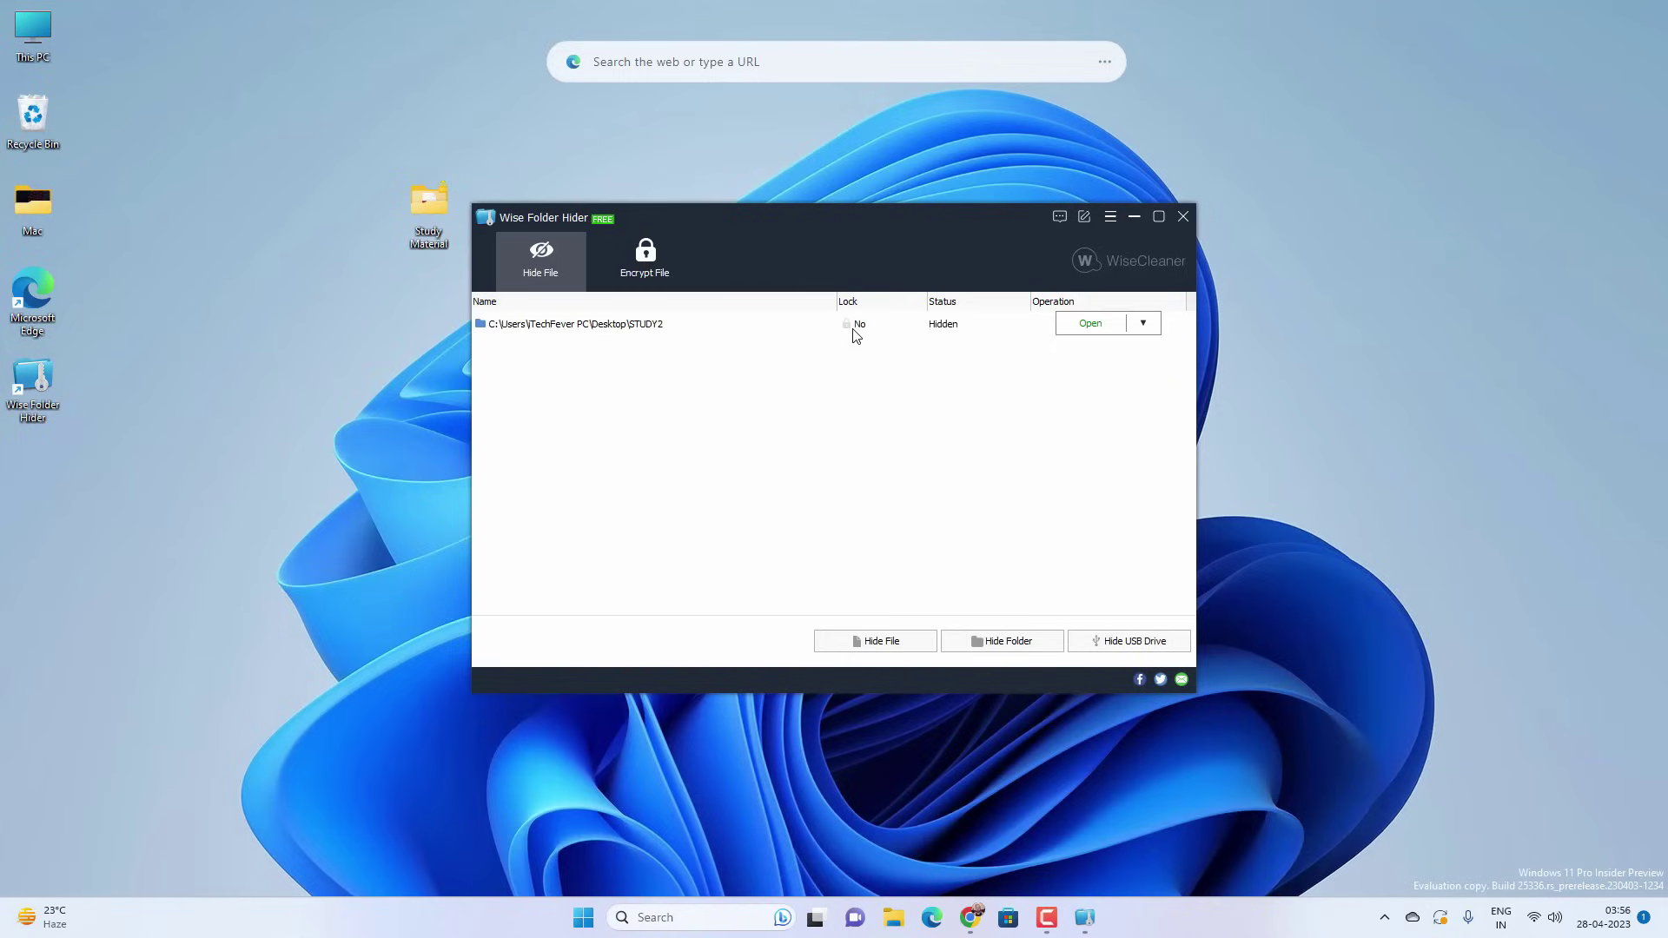
left_click(1184, 216)
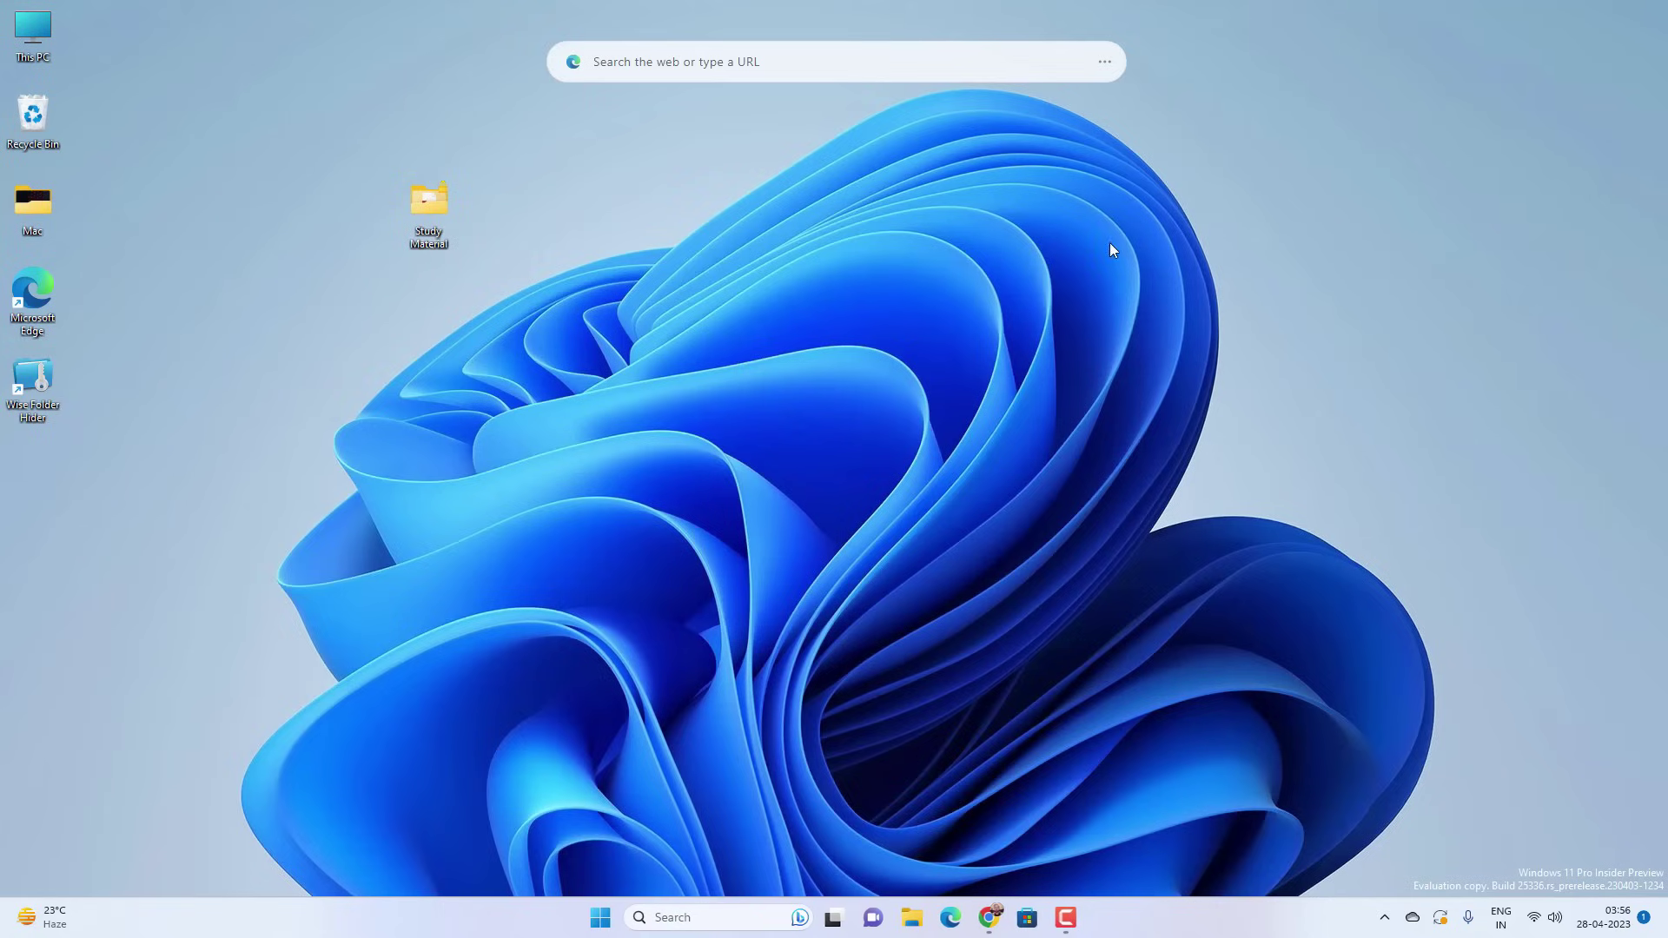
- Launch Wise Folder Hider, log in with the login password, and open STUDY2
double_click(33, 378)
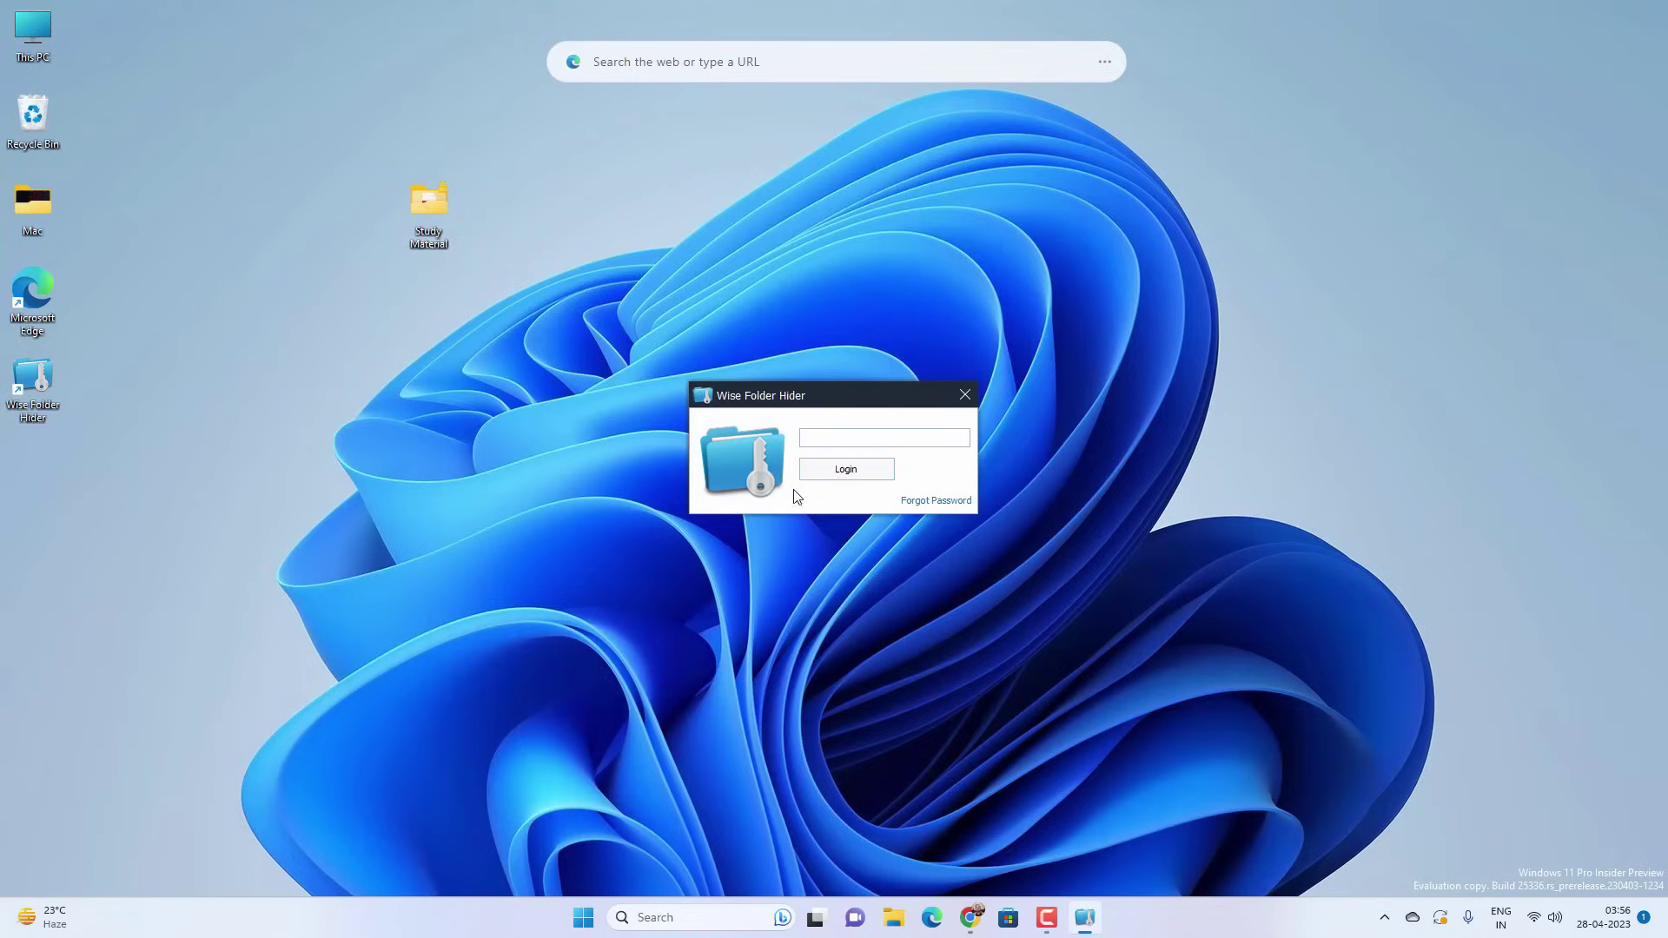
type("123456789")
key("Return")
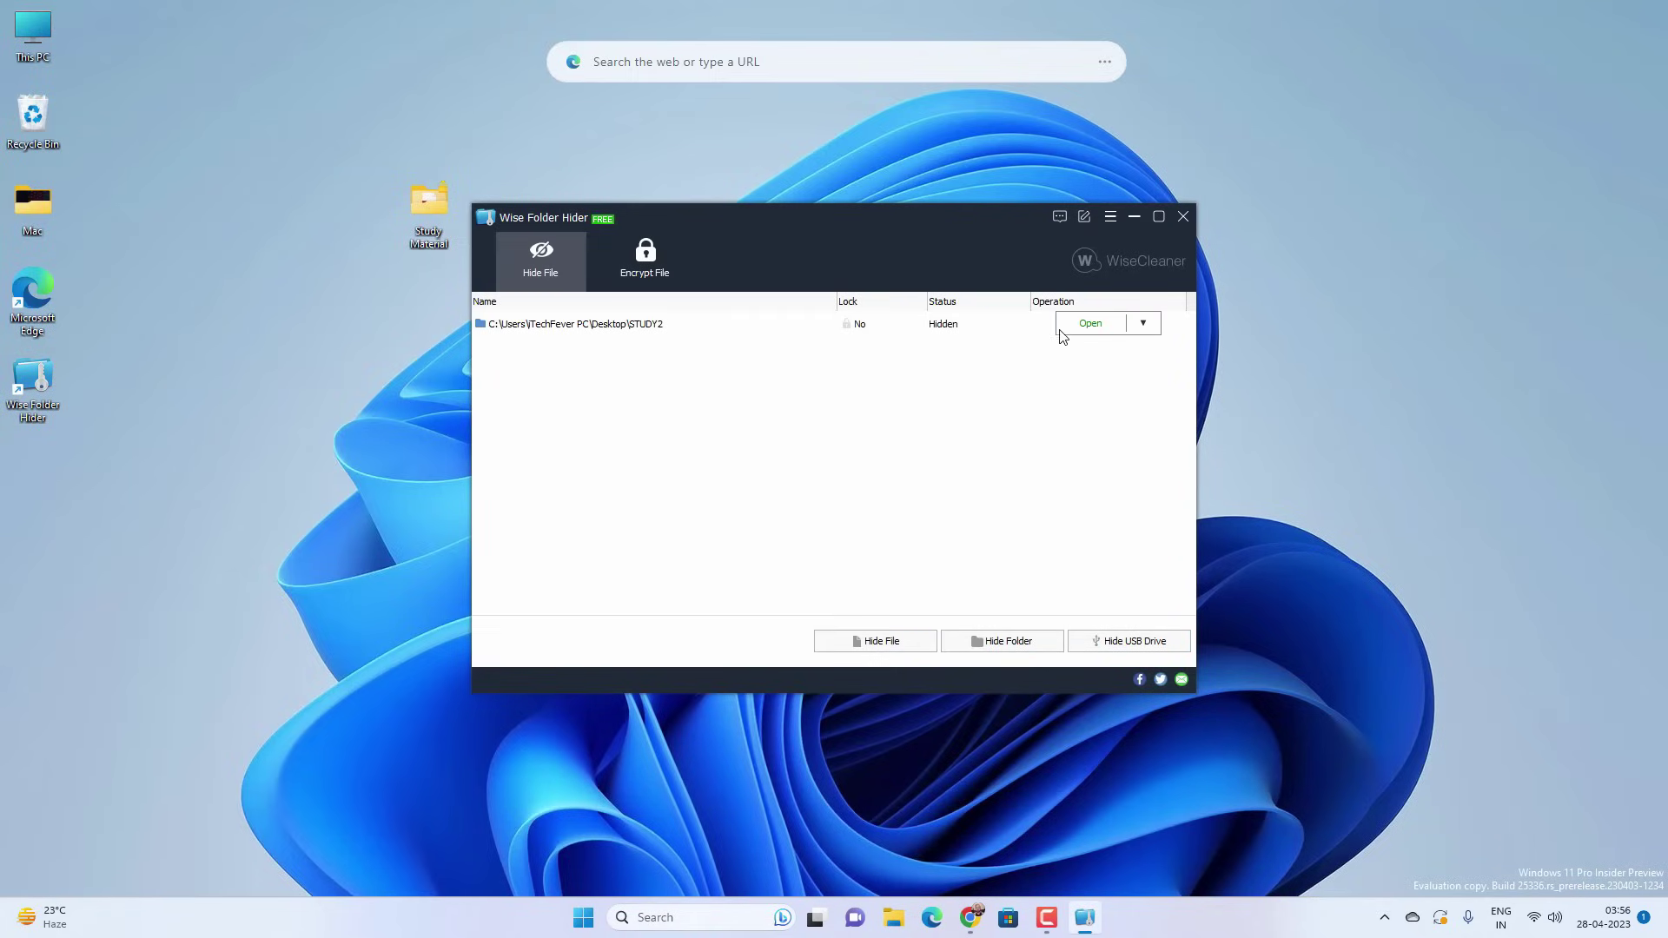
left_click(1073, 330)
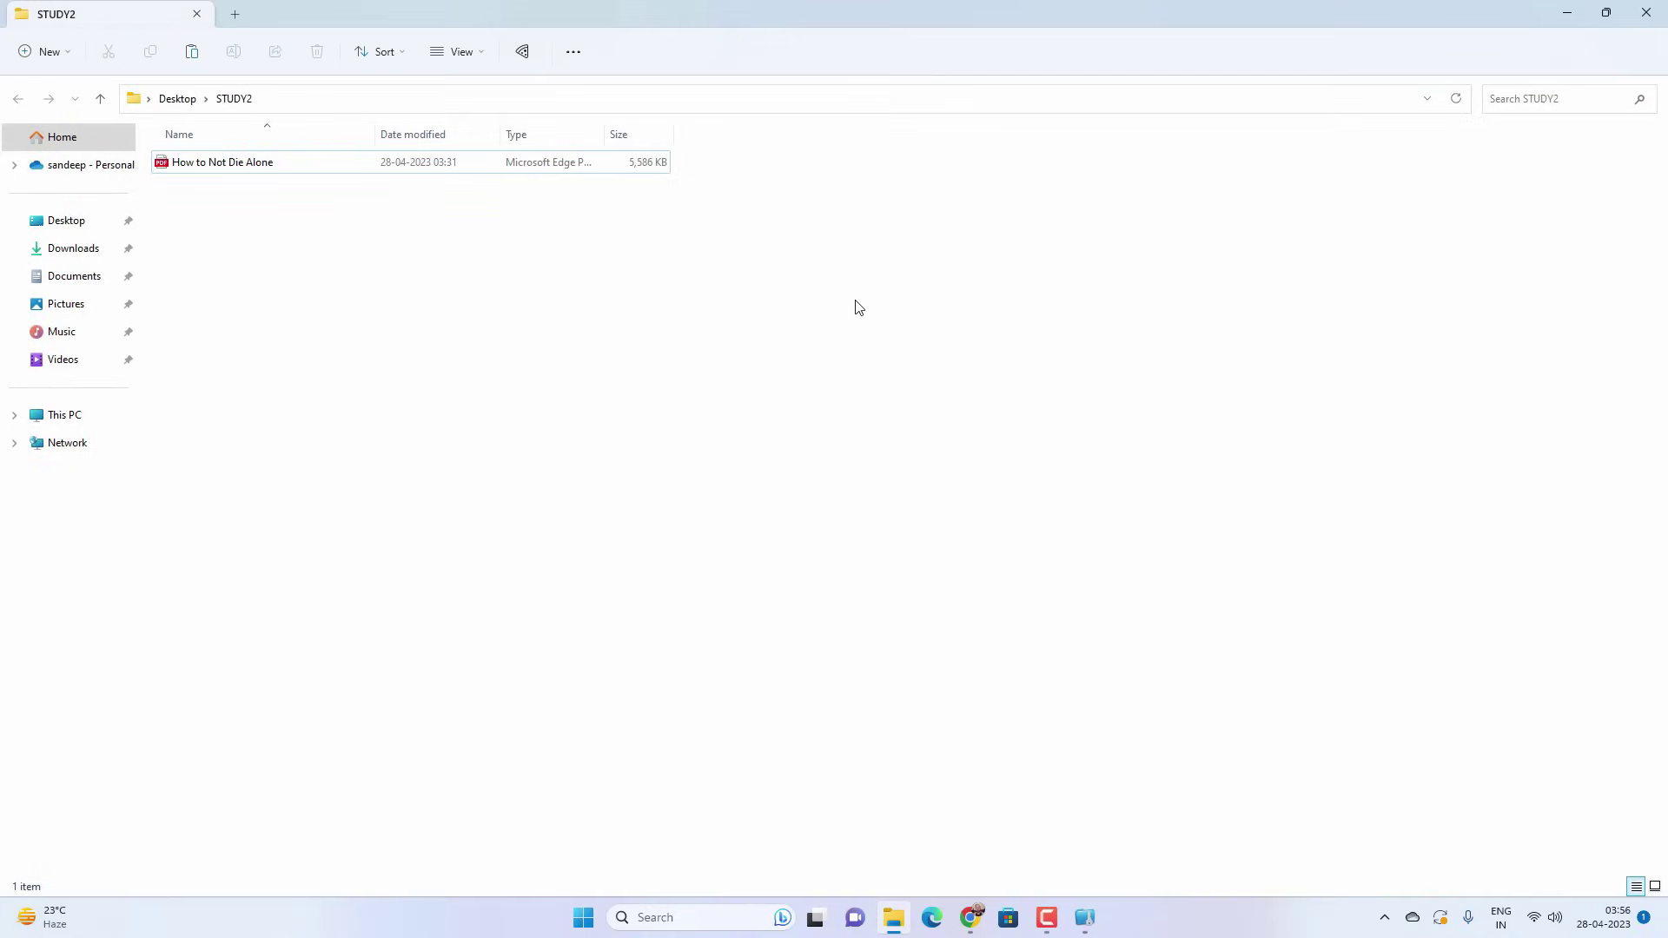
left_click(1645, 14)
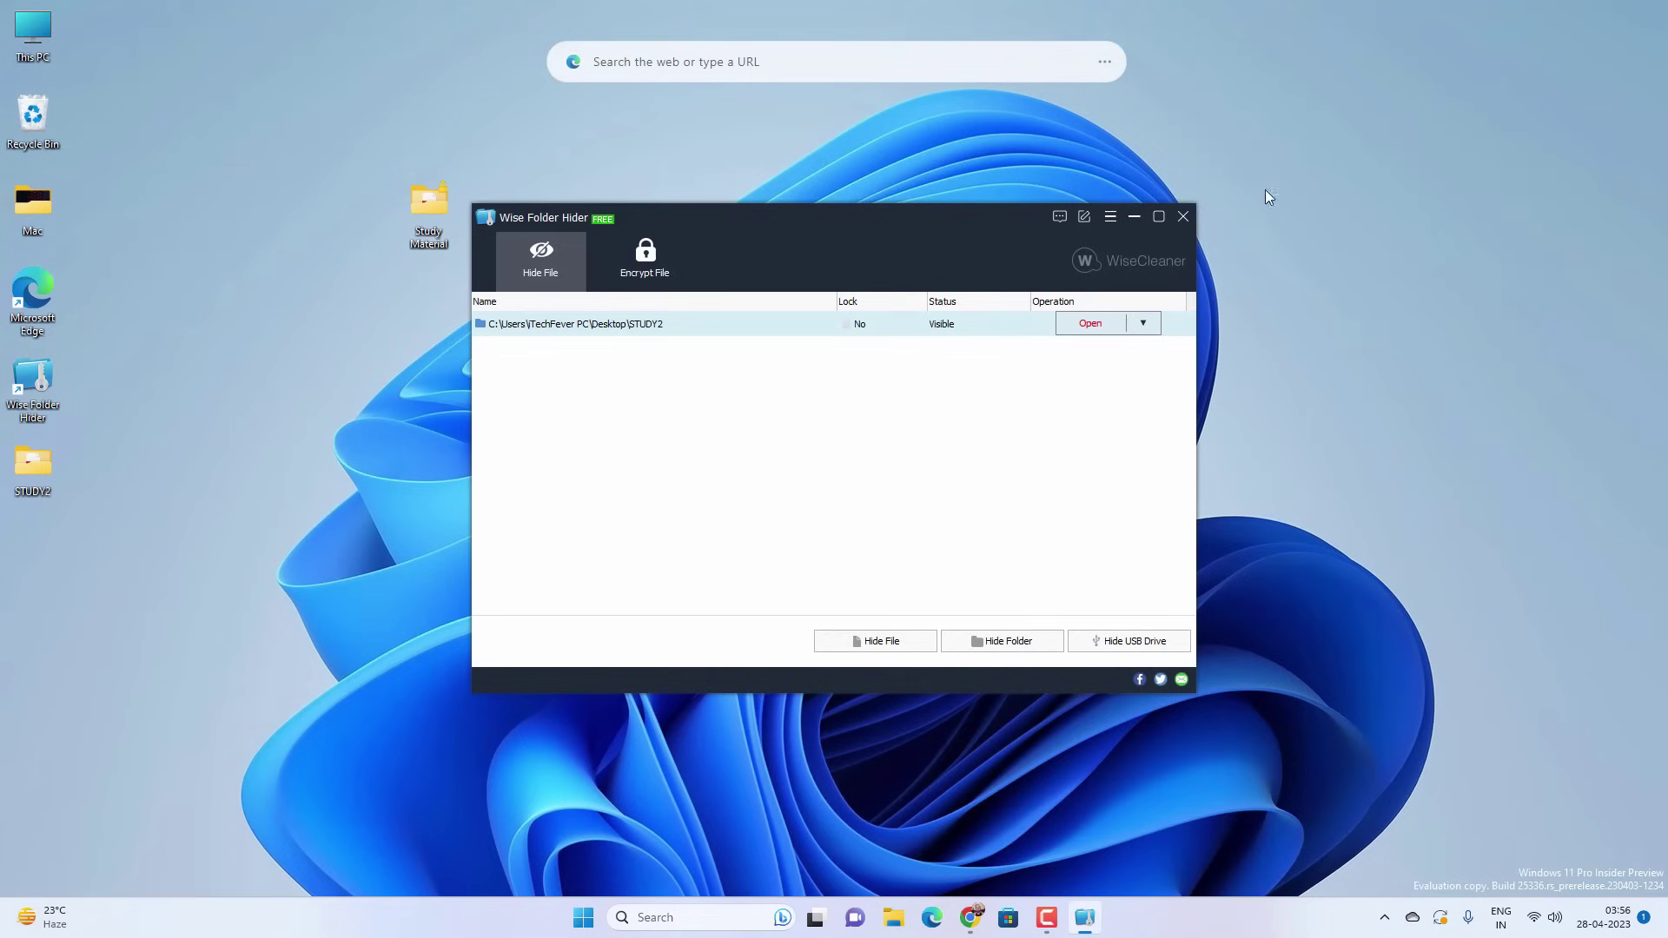
- Cancel the Hide File picker and hide STUDY2 again
left_click(892, 649)
left_click(1225, 634)
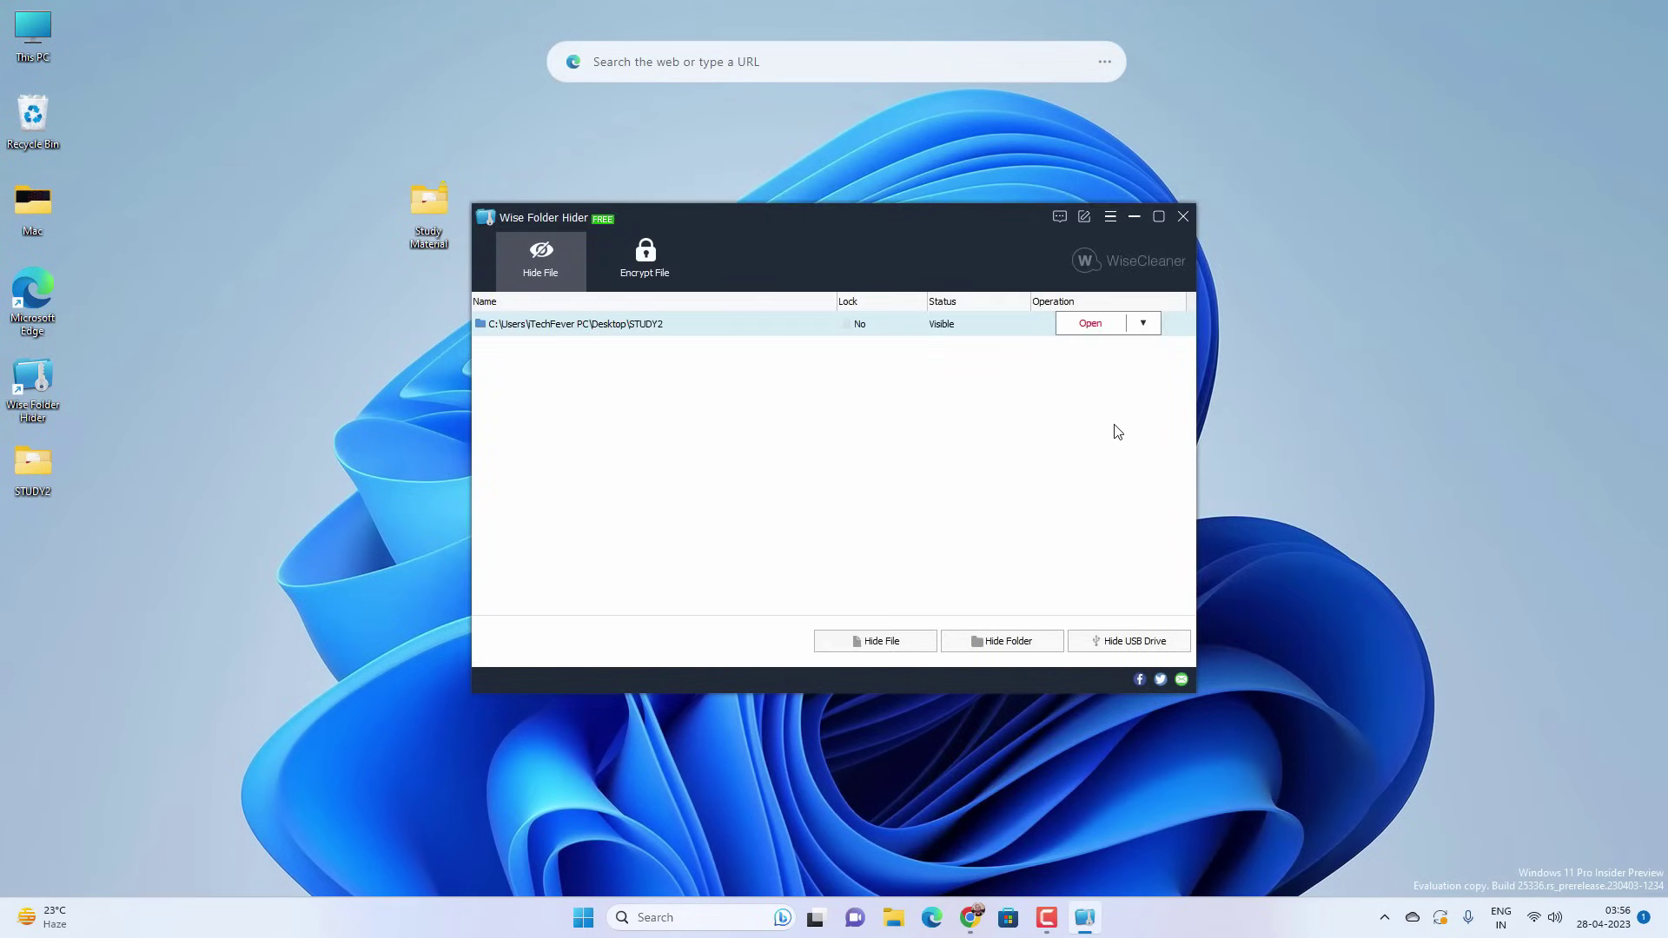
mouse_move(1105, 330)
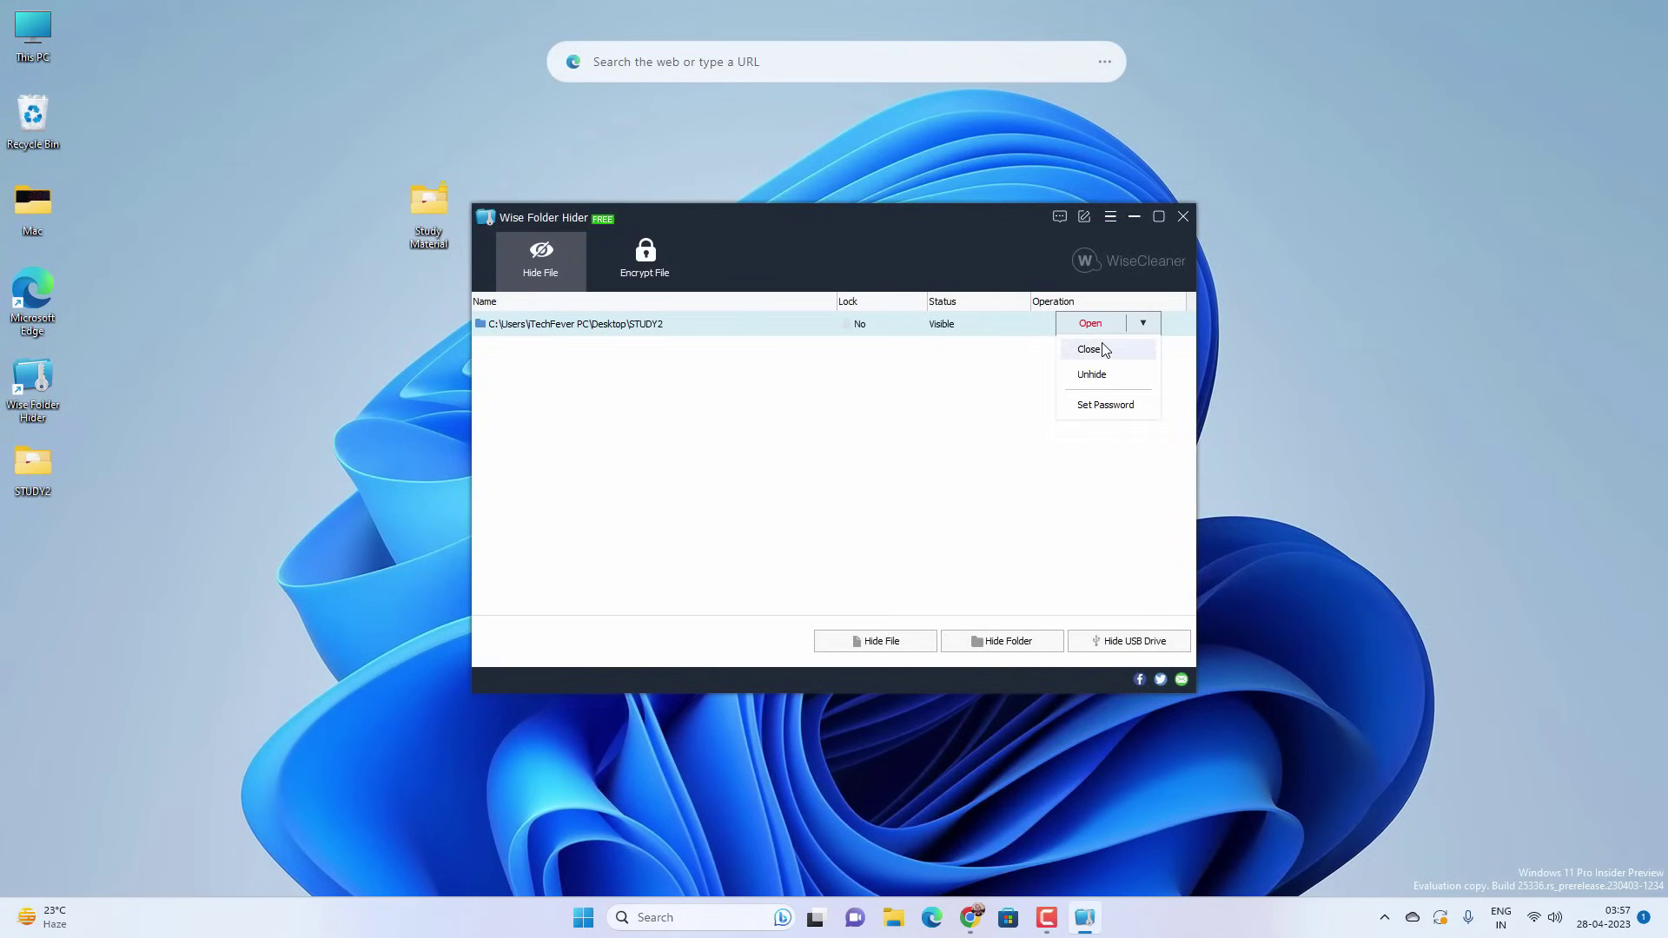
left_click(1090, 349)
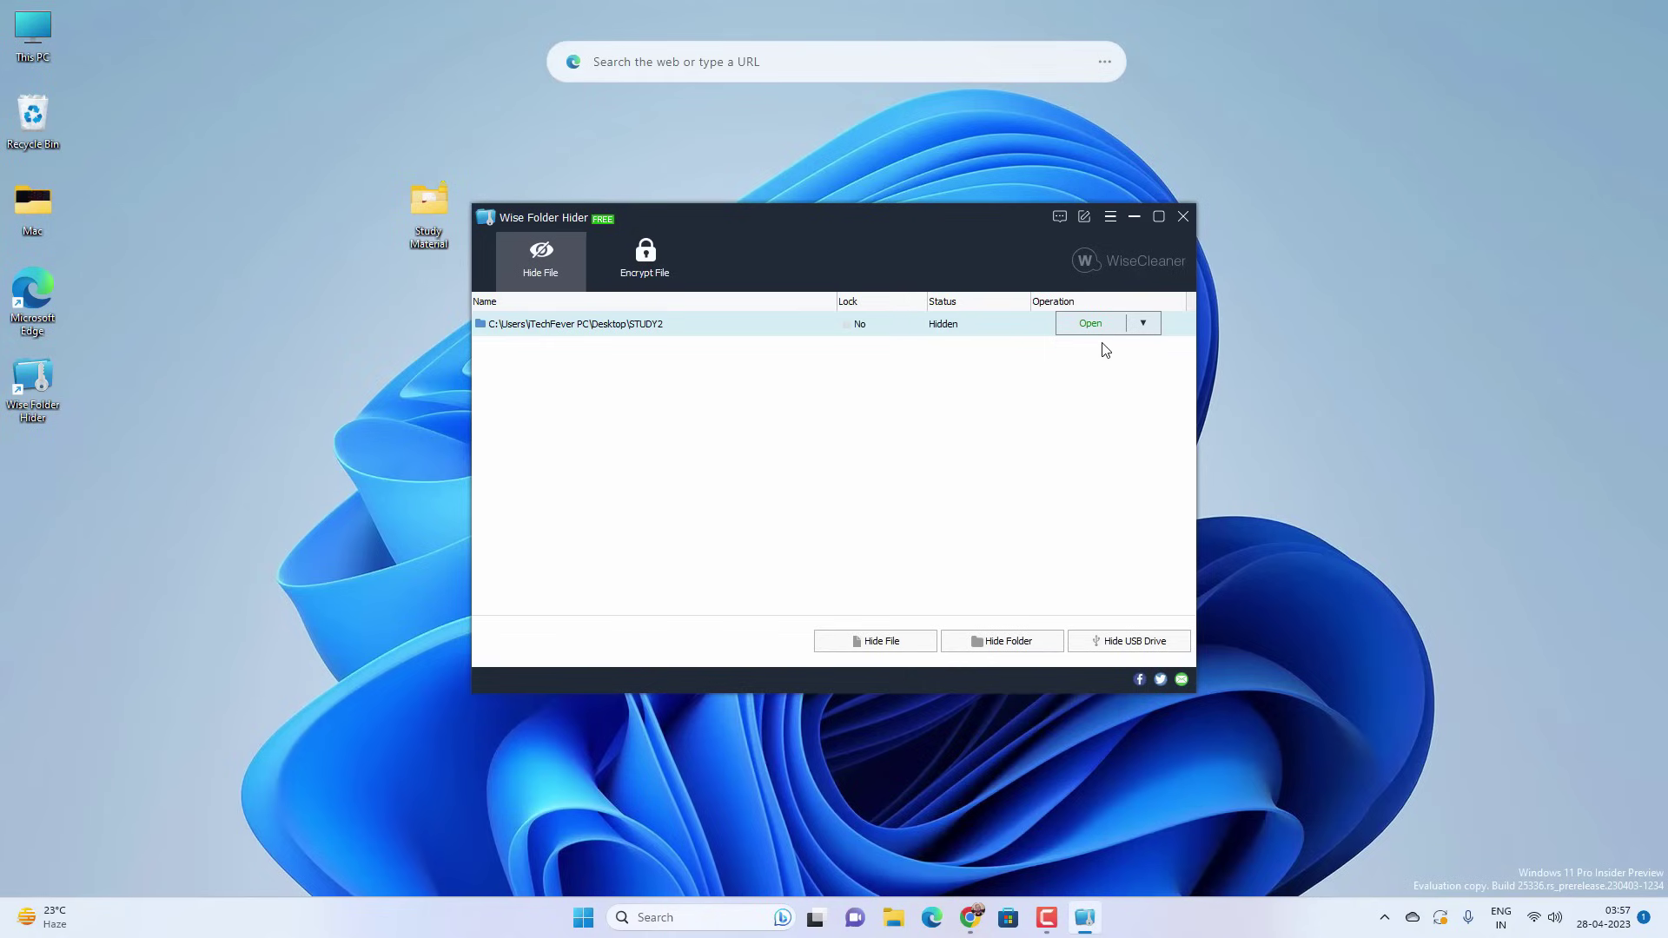
- Reopen STUDY2, close its Explorer window, and bring up its action menu
mouse_move(1106, 335)
left_click(1091, 349)
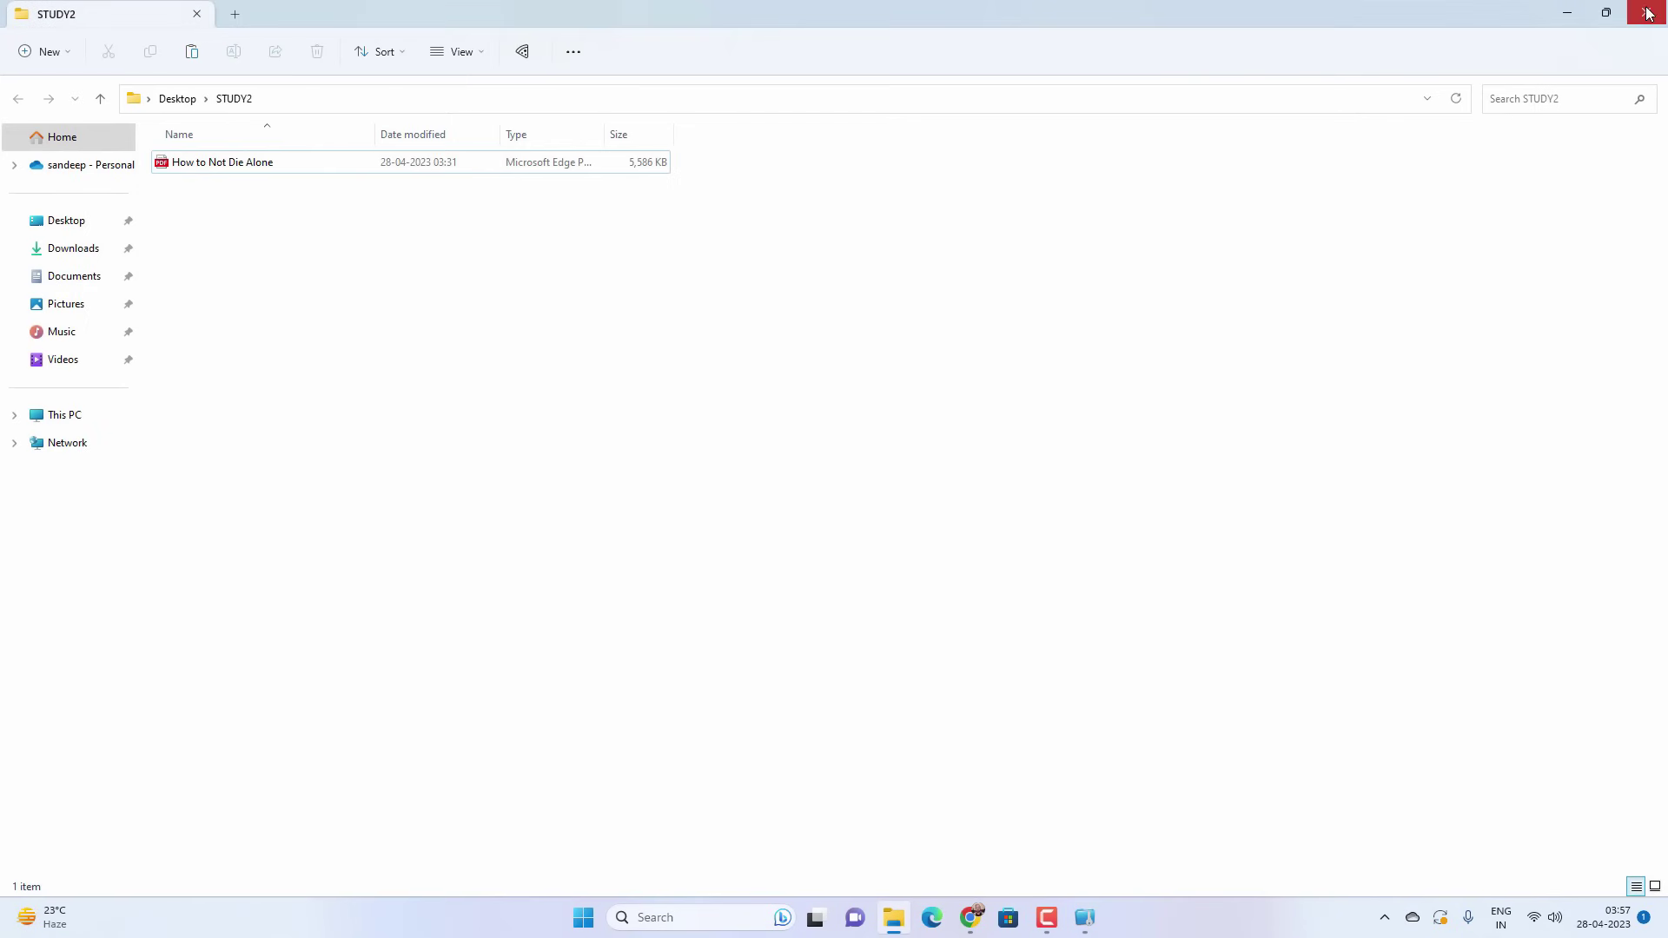
left_click(1646, 12)
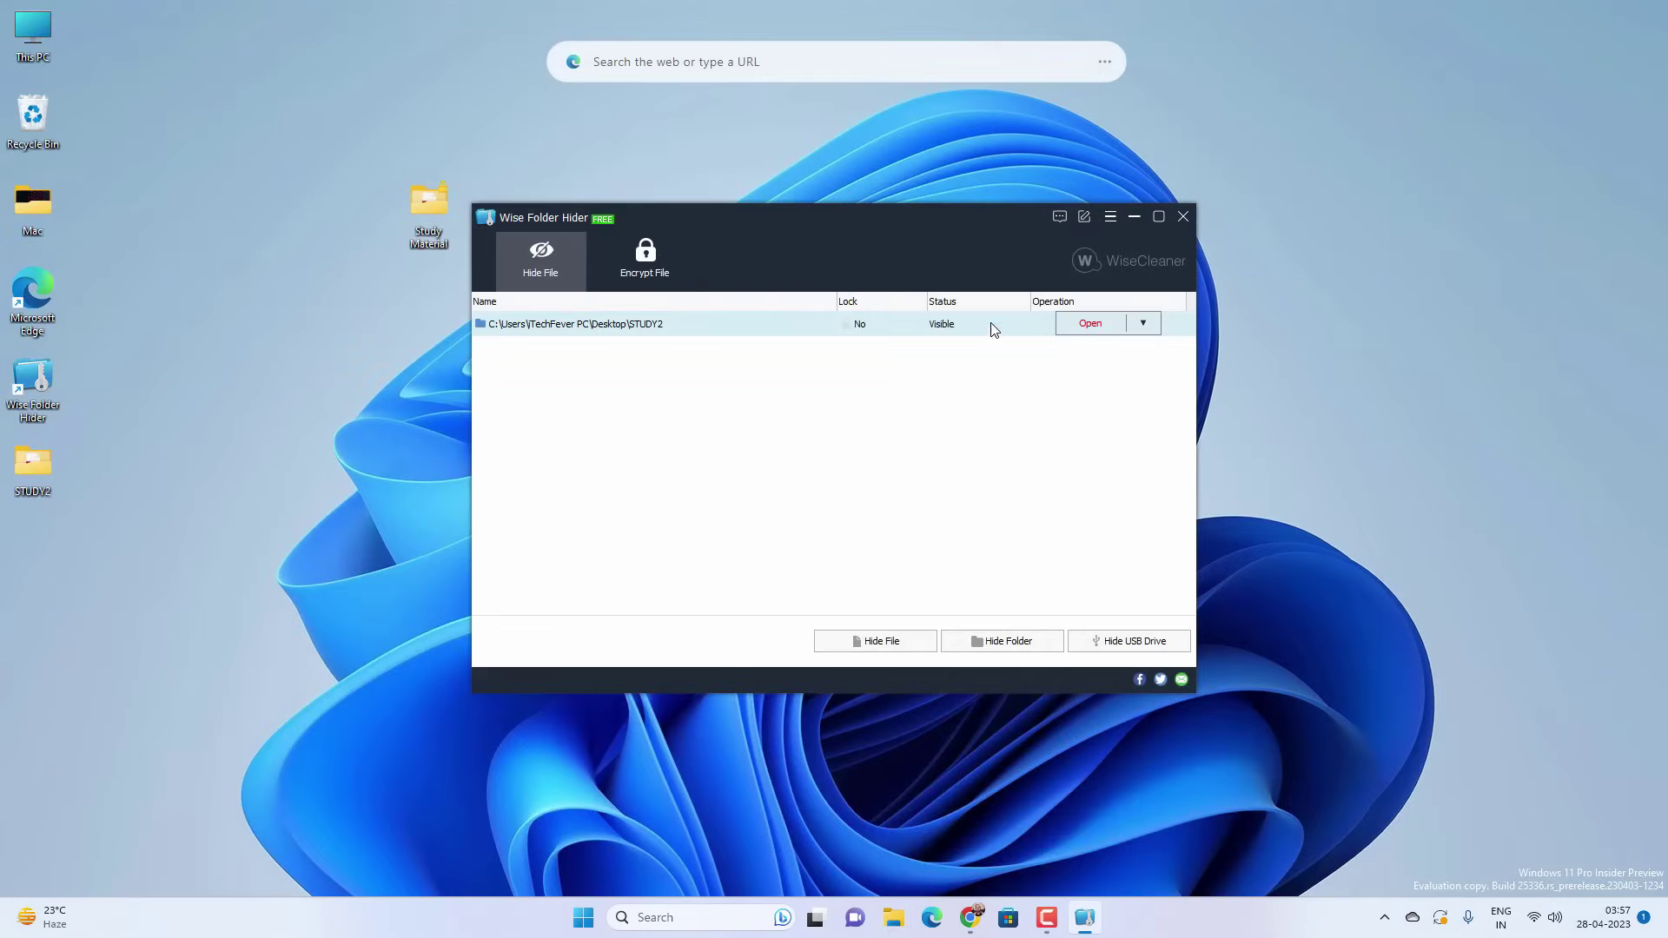
left_click(1144, 324)
- Set and confirm a separate password for STUDY2, then close Wise Folder Hider
left_click(1108, 407)
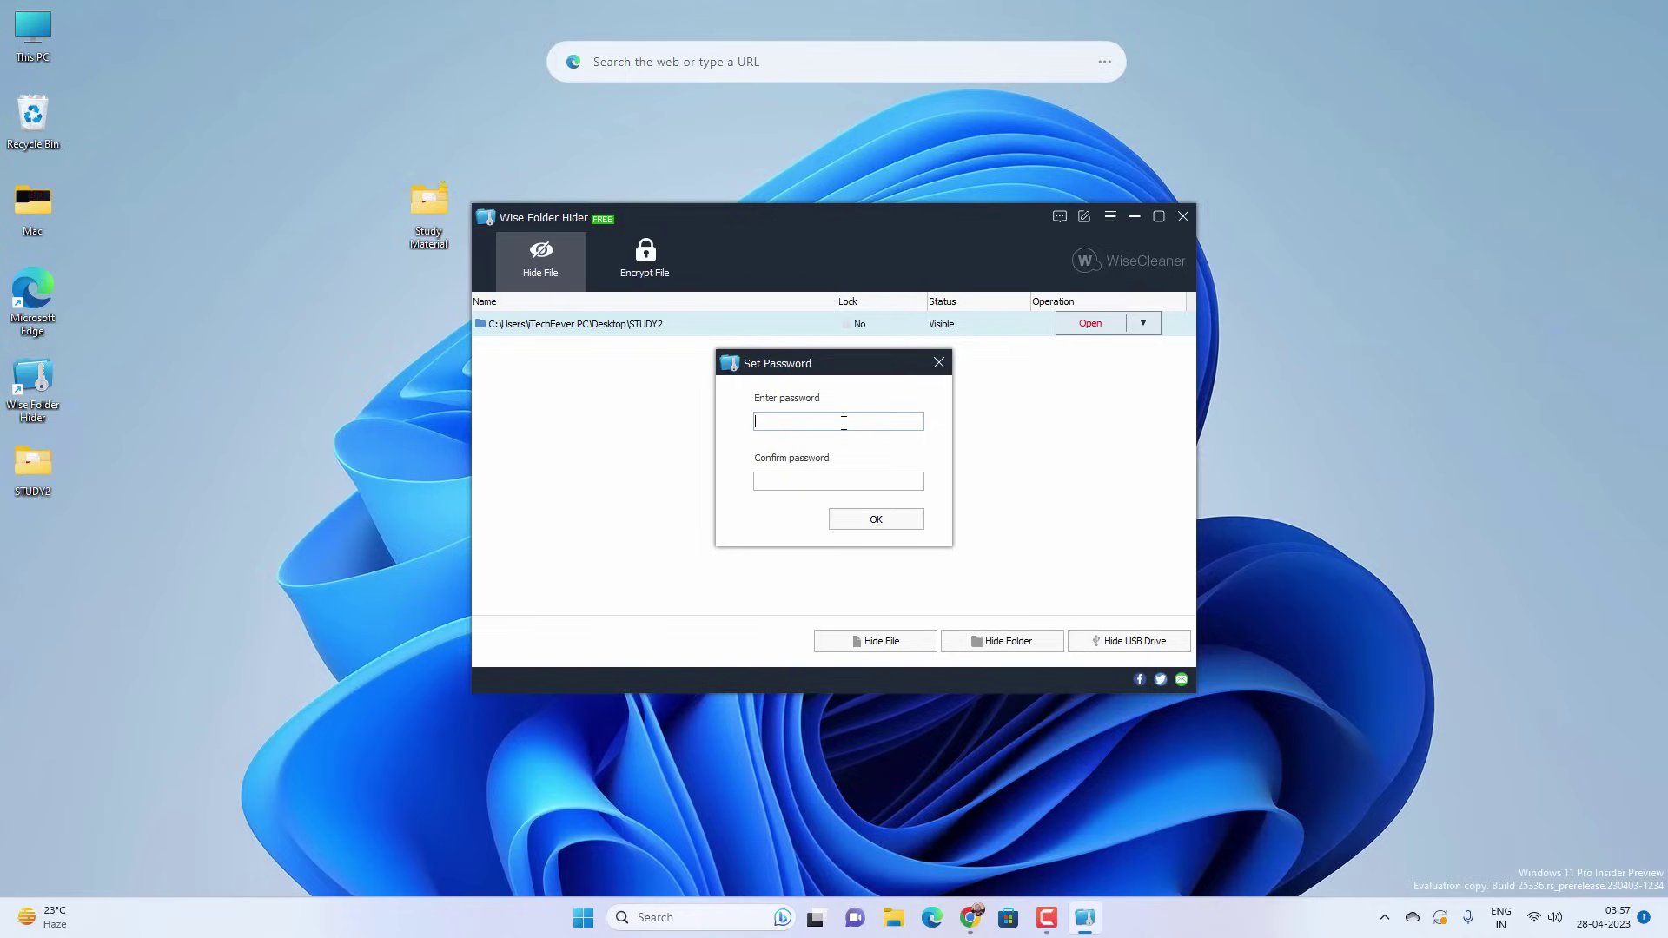
type("••••••••••")
left_click(867, 484)
type("•••••••")
left_click(875, 518)
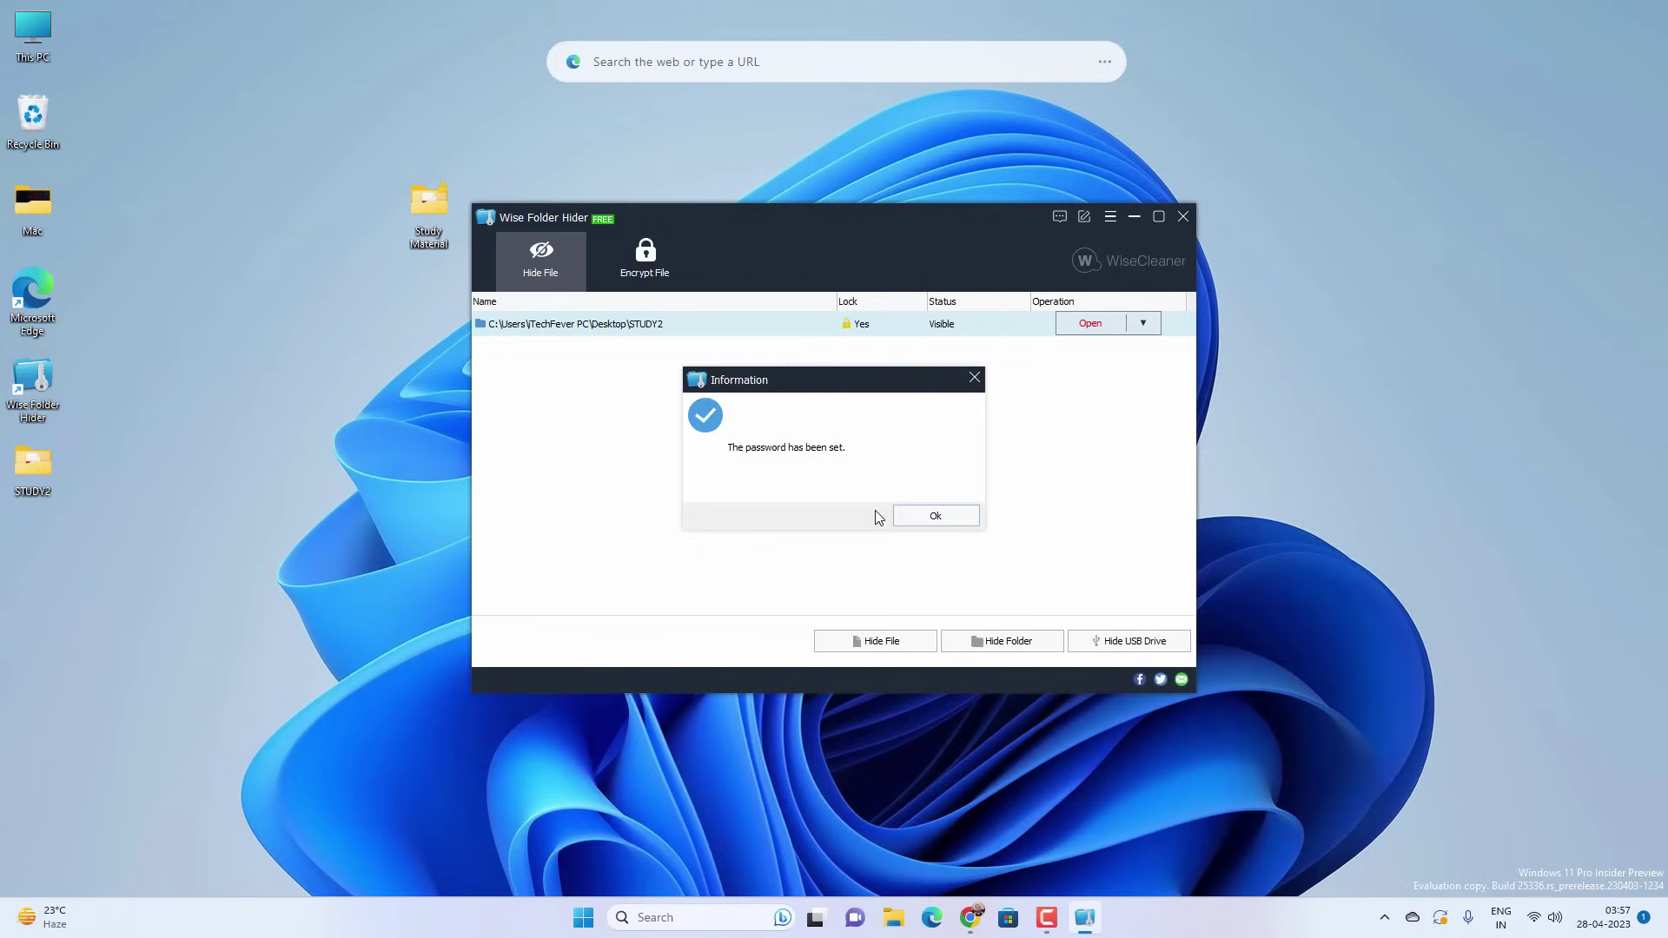
left_click(949, 514)
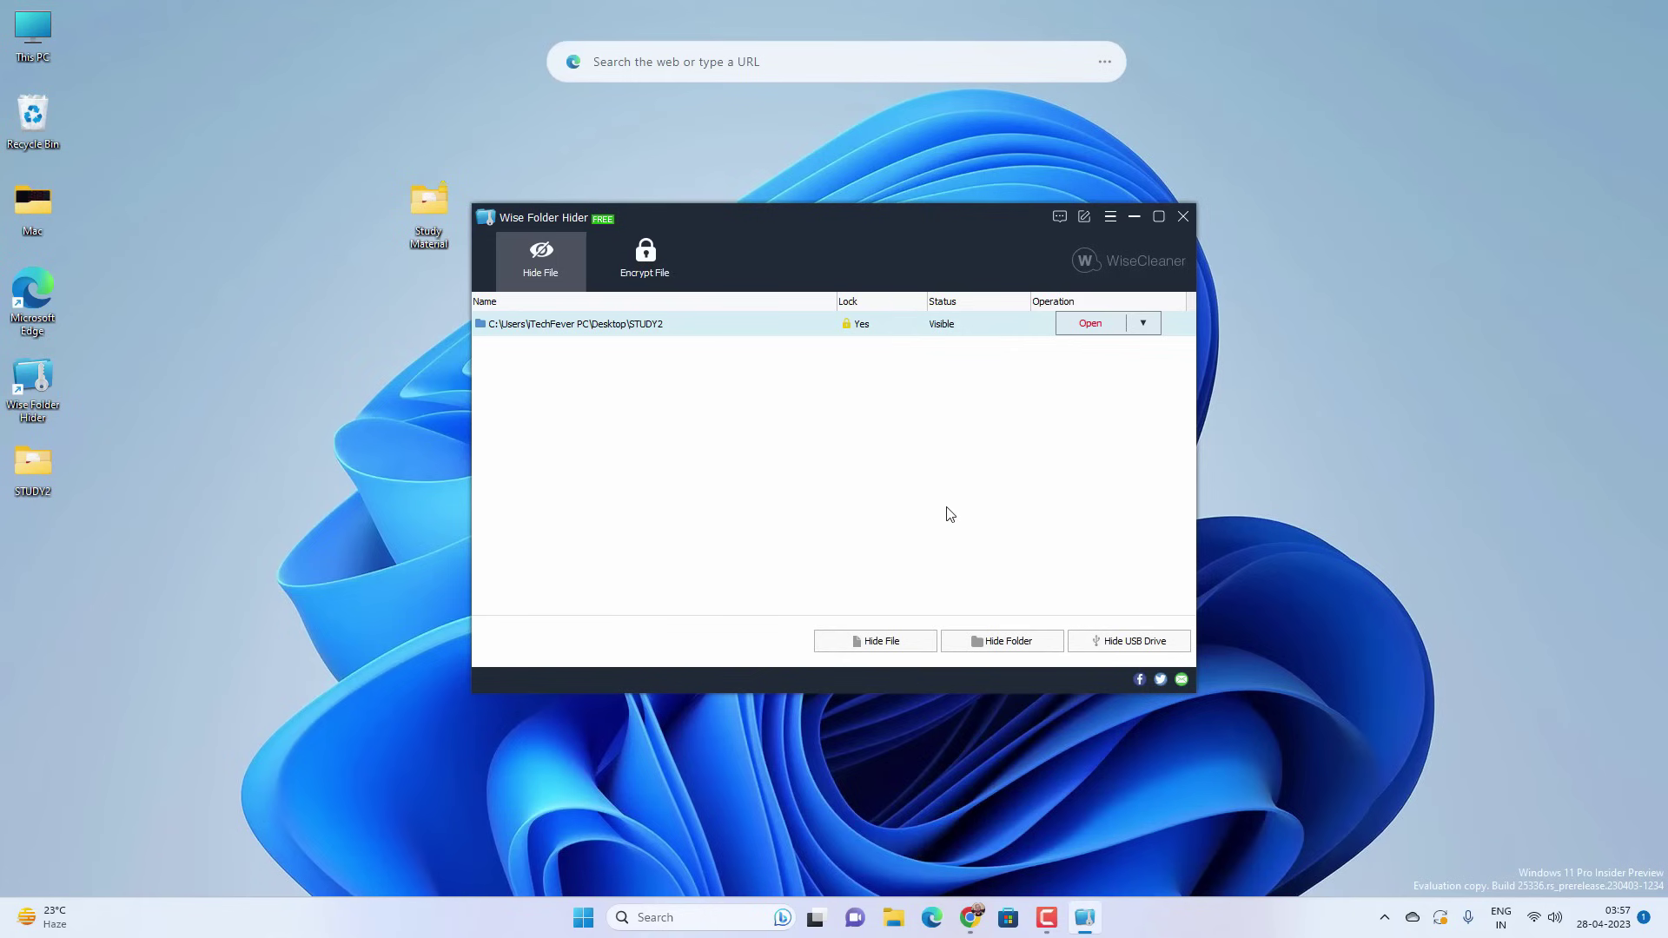
left_click(1183, 216)
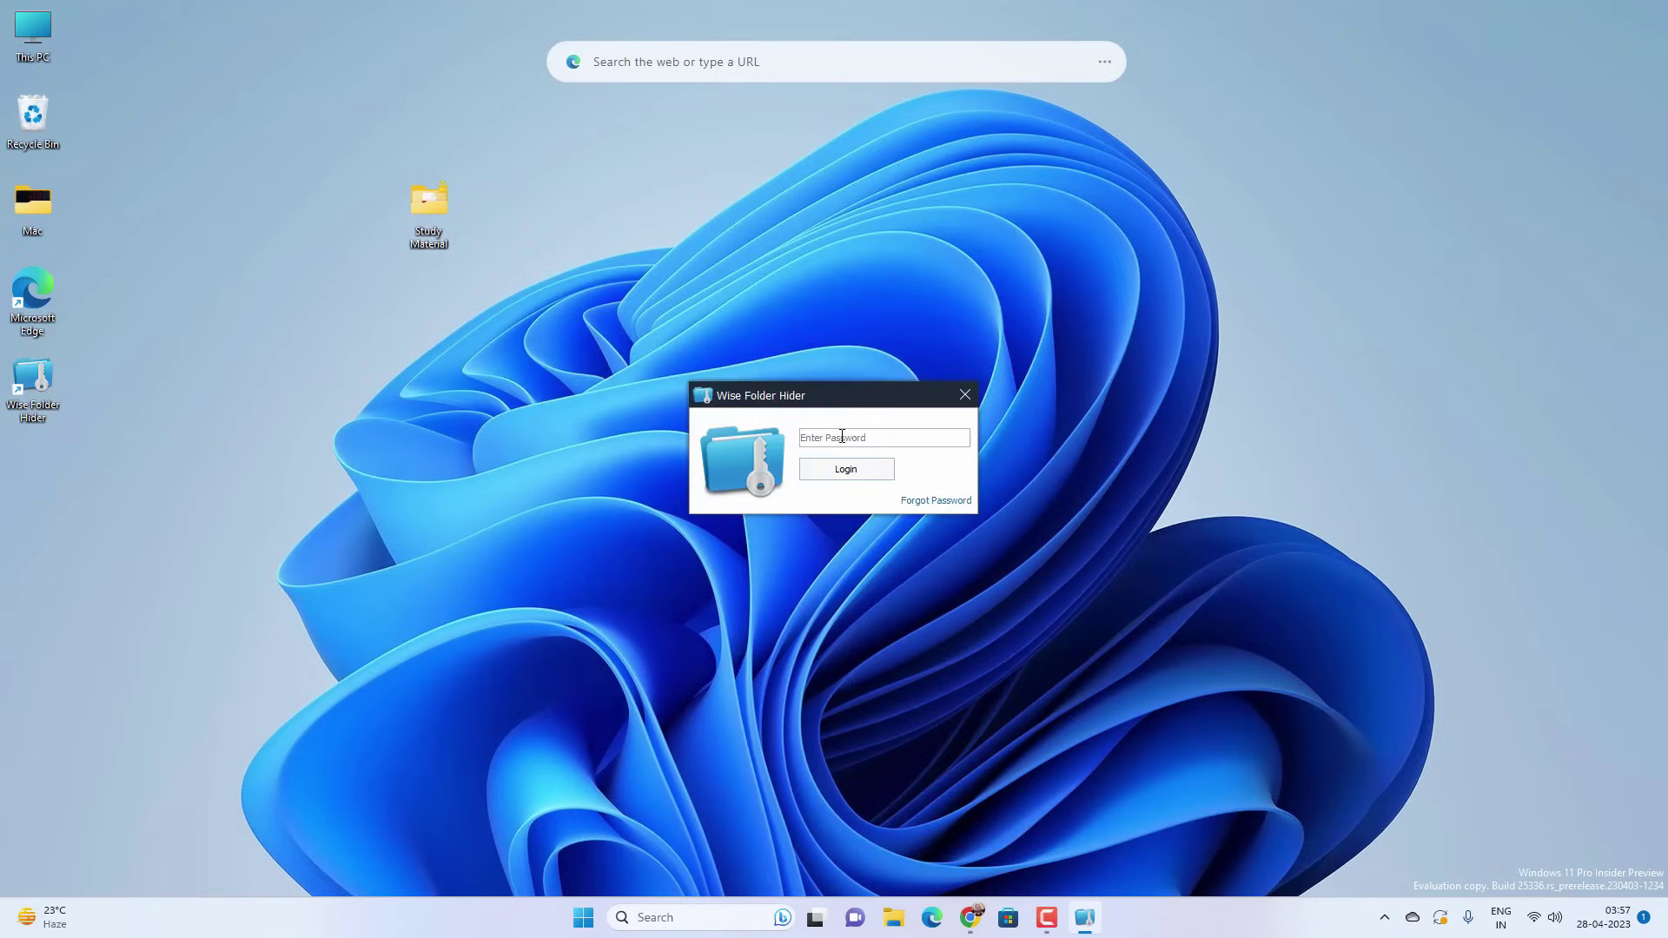
- Log in with the master password, unhide STUDY2 using its folder password, then close the STUDY2 folder window and Wise Folder Hider
type("12345678")
key("Return")
right_click(909, 333)
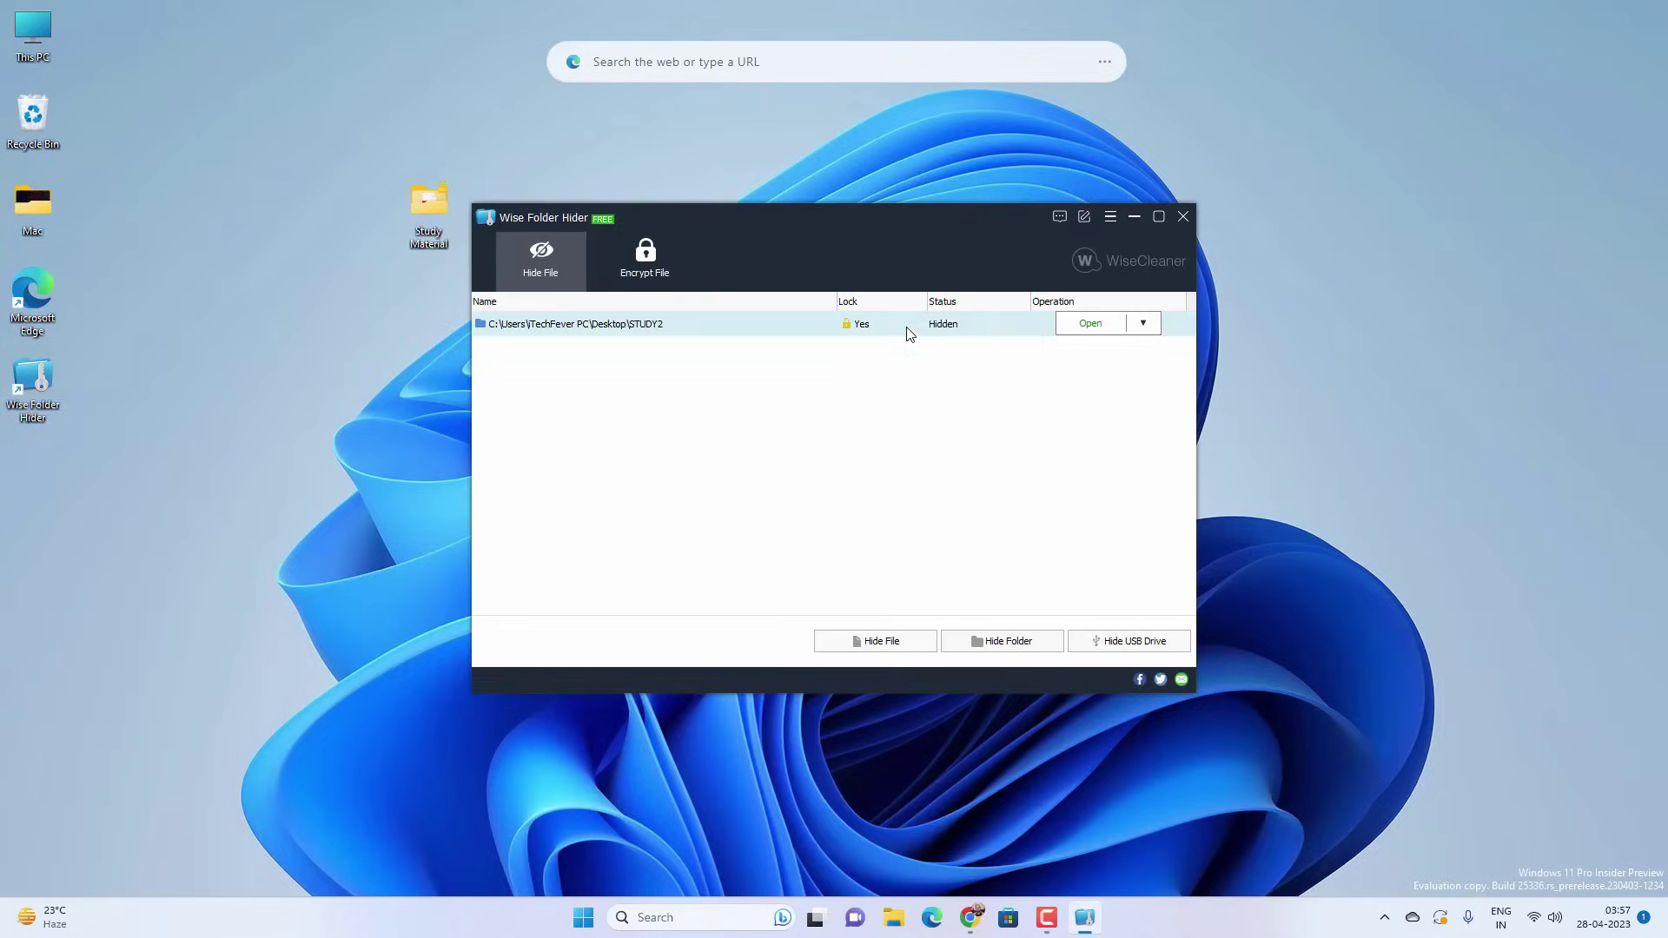
left_click(1143, 323)
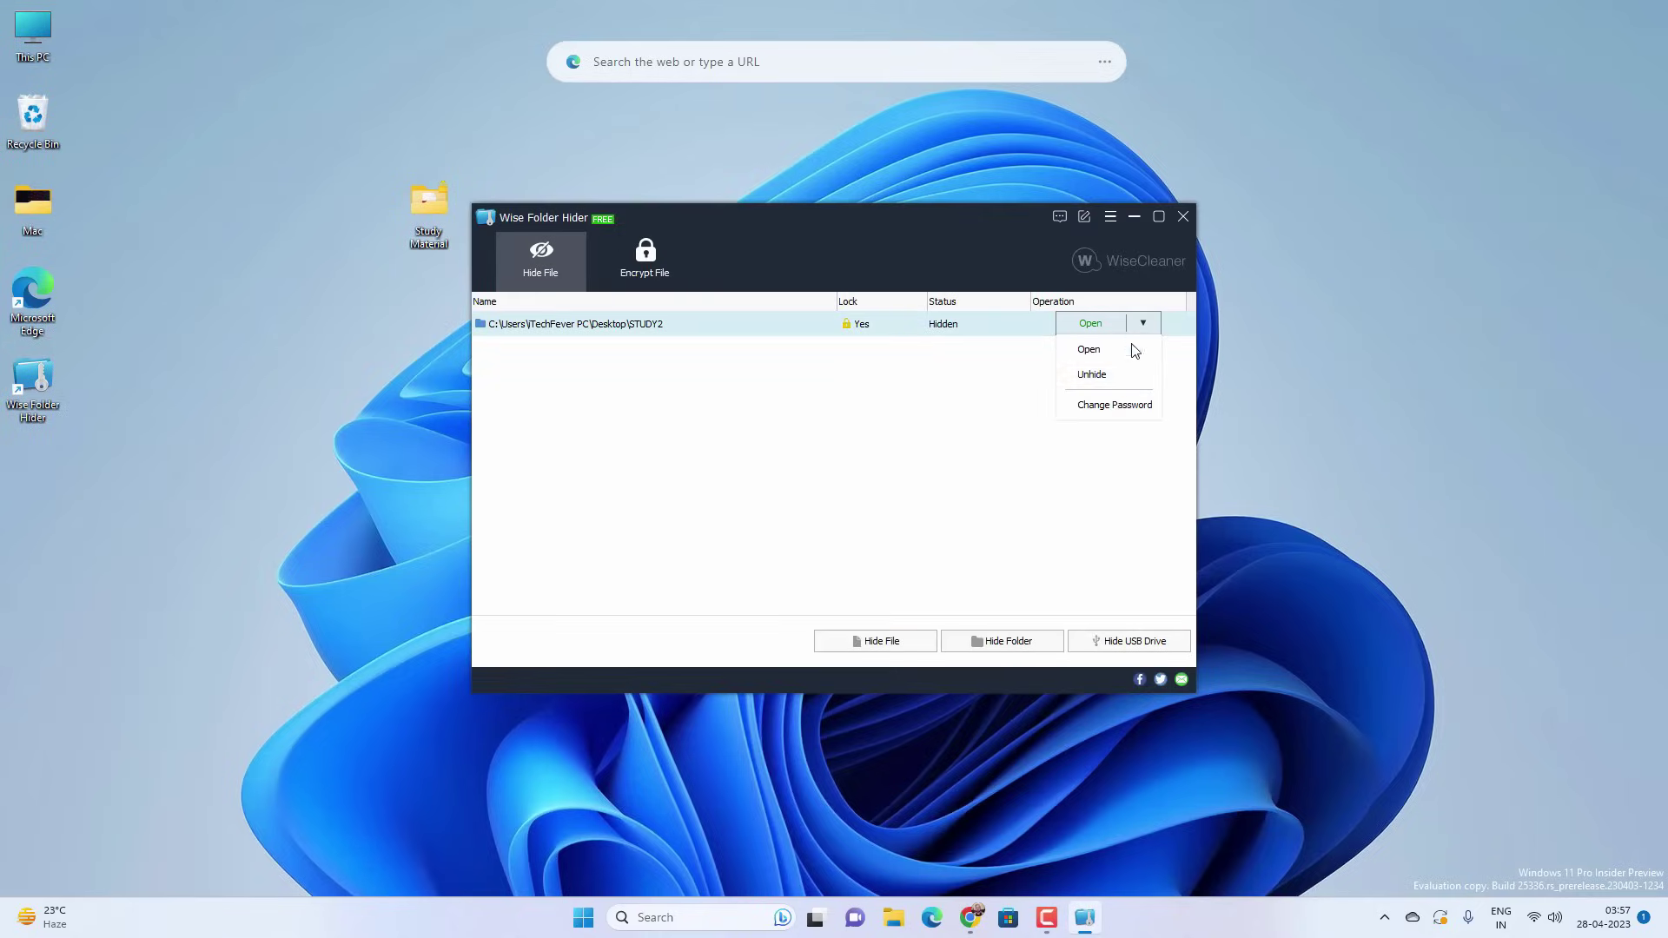
left_click(1096, 376)
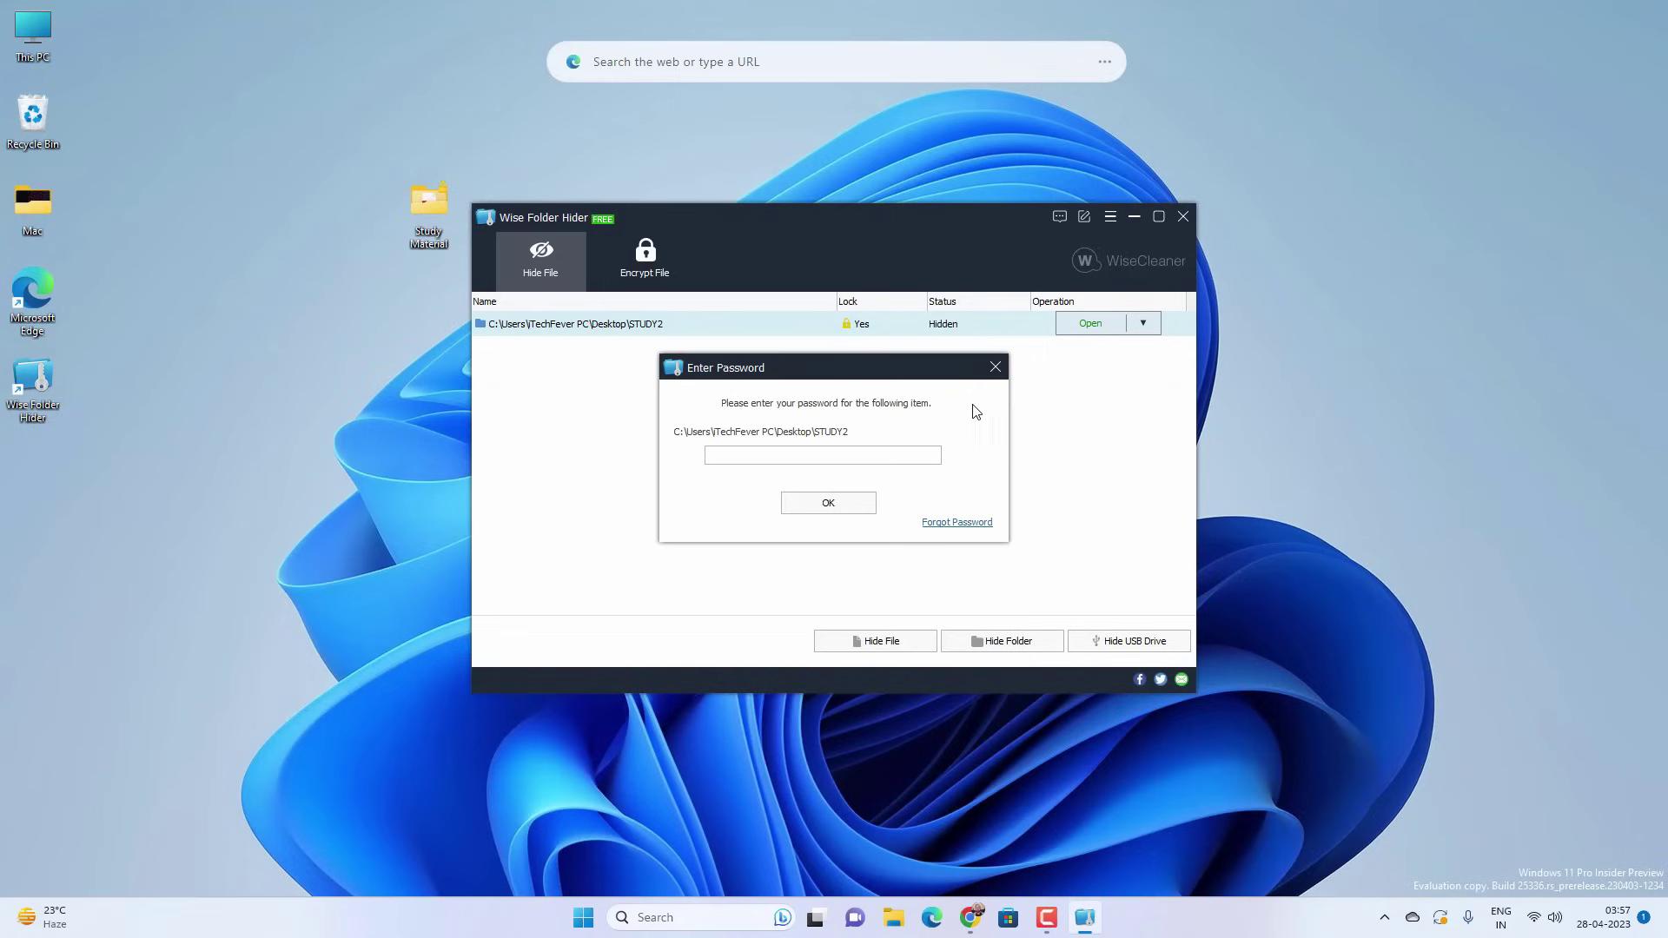
left_click(802, 452)
type("••••••••")
key("Return")
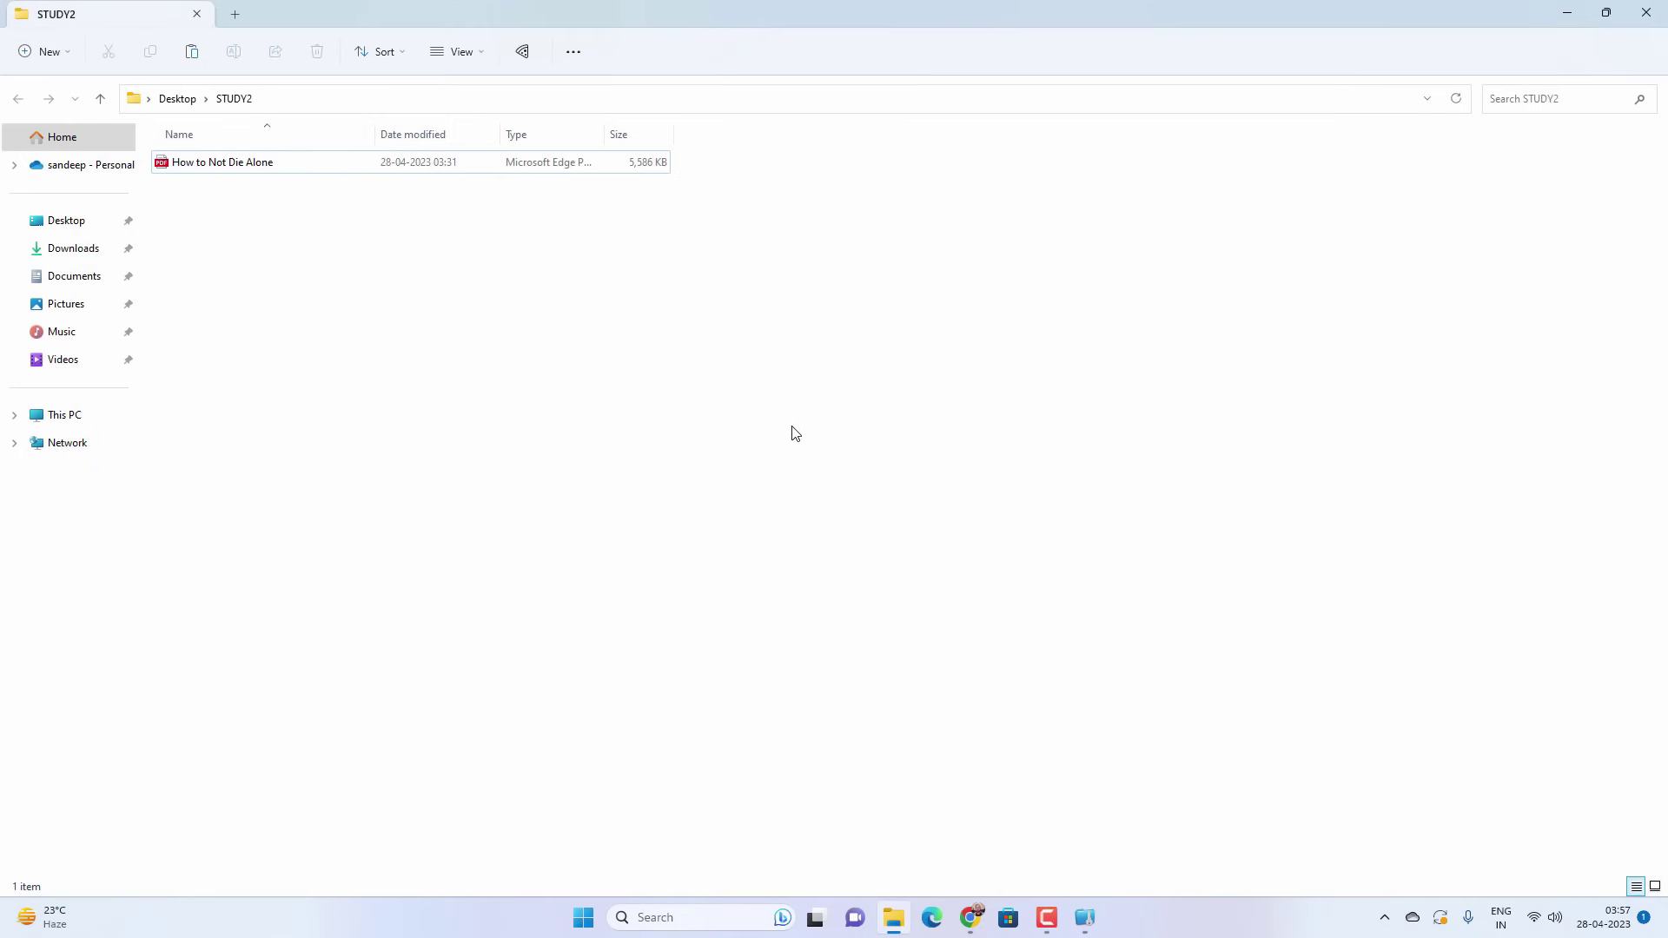
left_click(1630, 19)
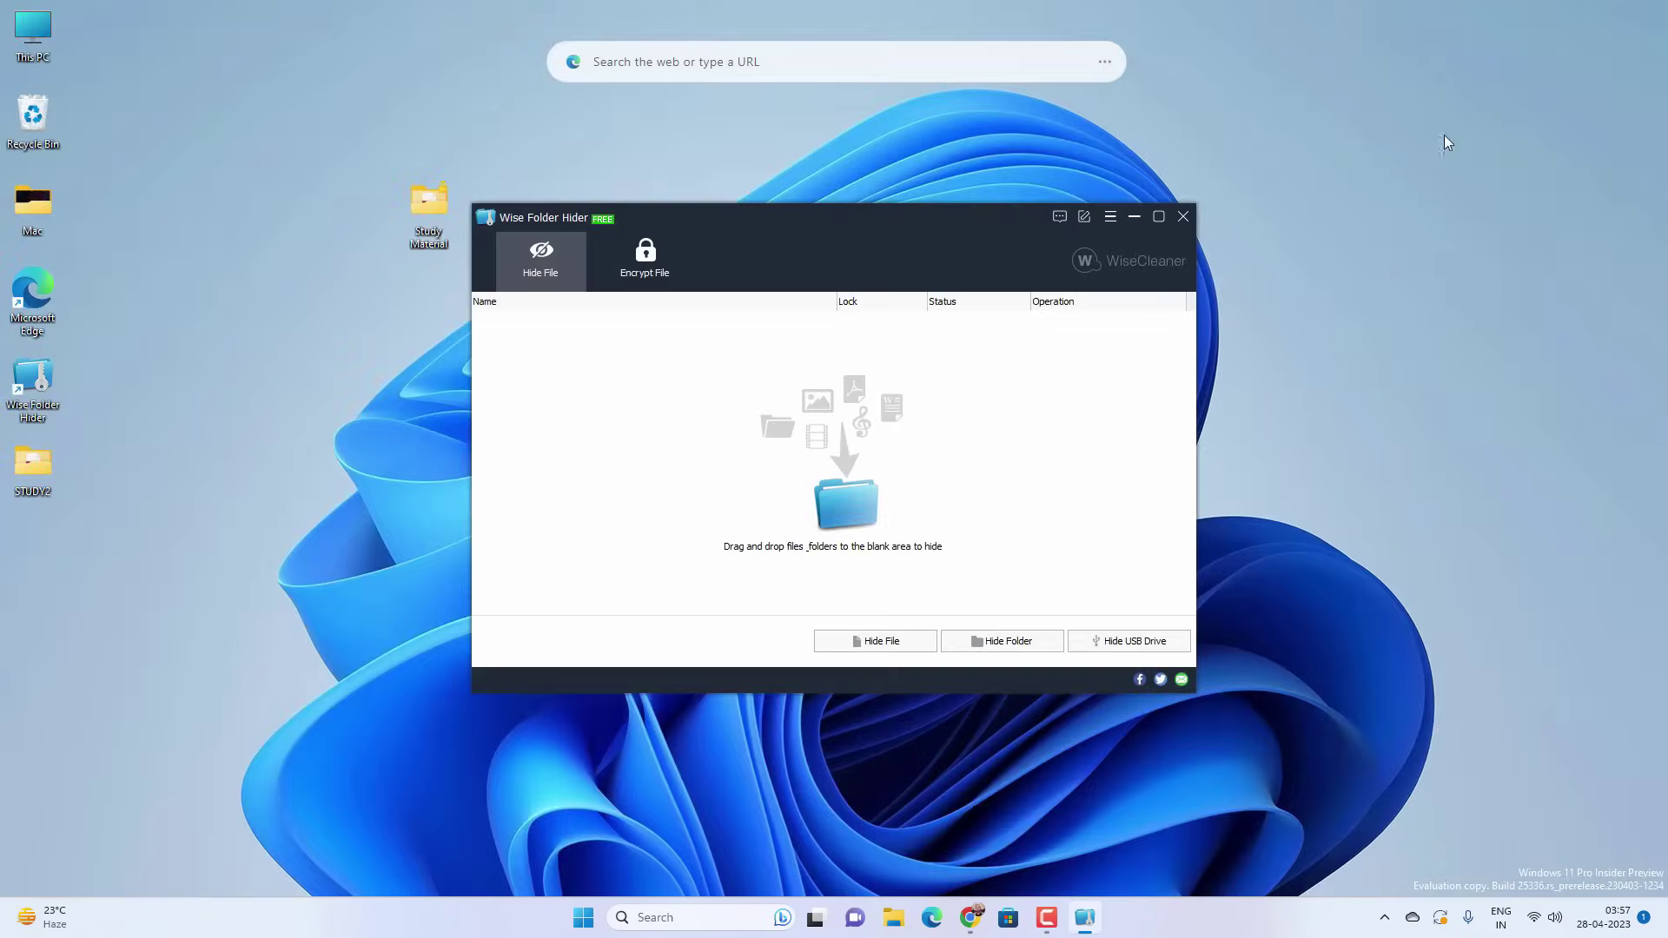
left_click(1184, 216)
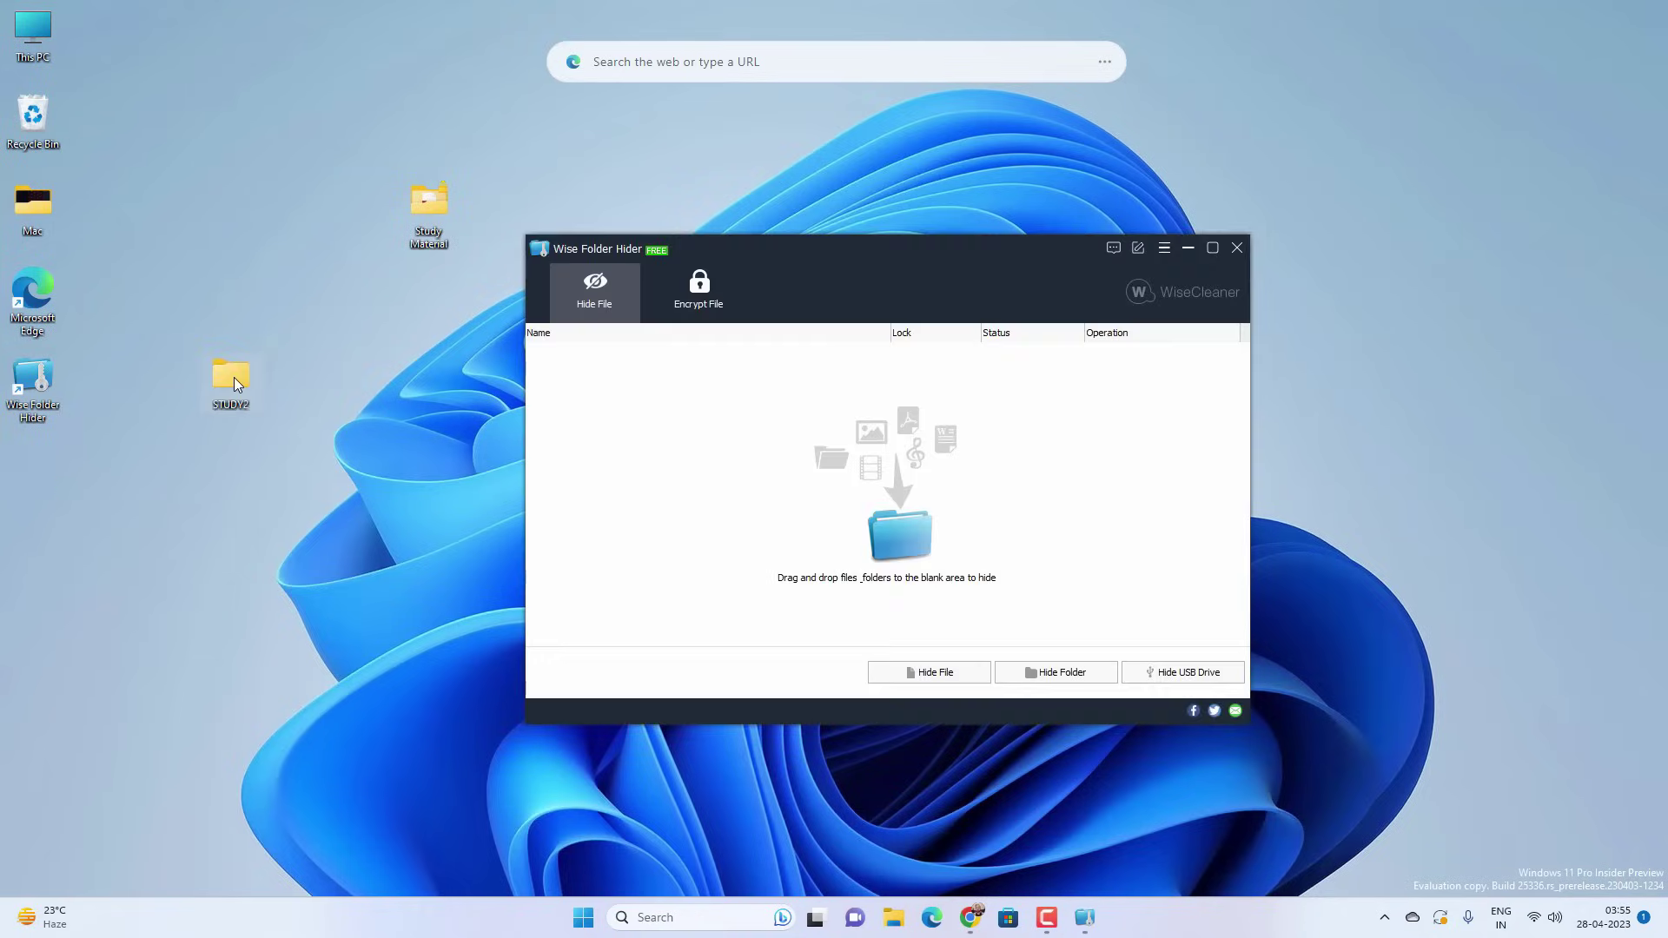
- Check STUDY2's full context menu for the Hide Folder with Wise Folder Hider option, then dismiss it without hiding
right_click(233, 377)
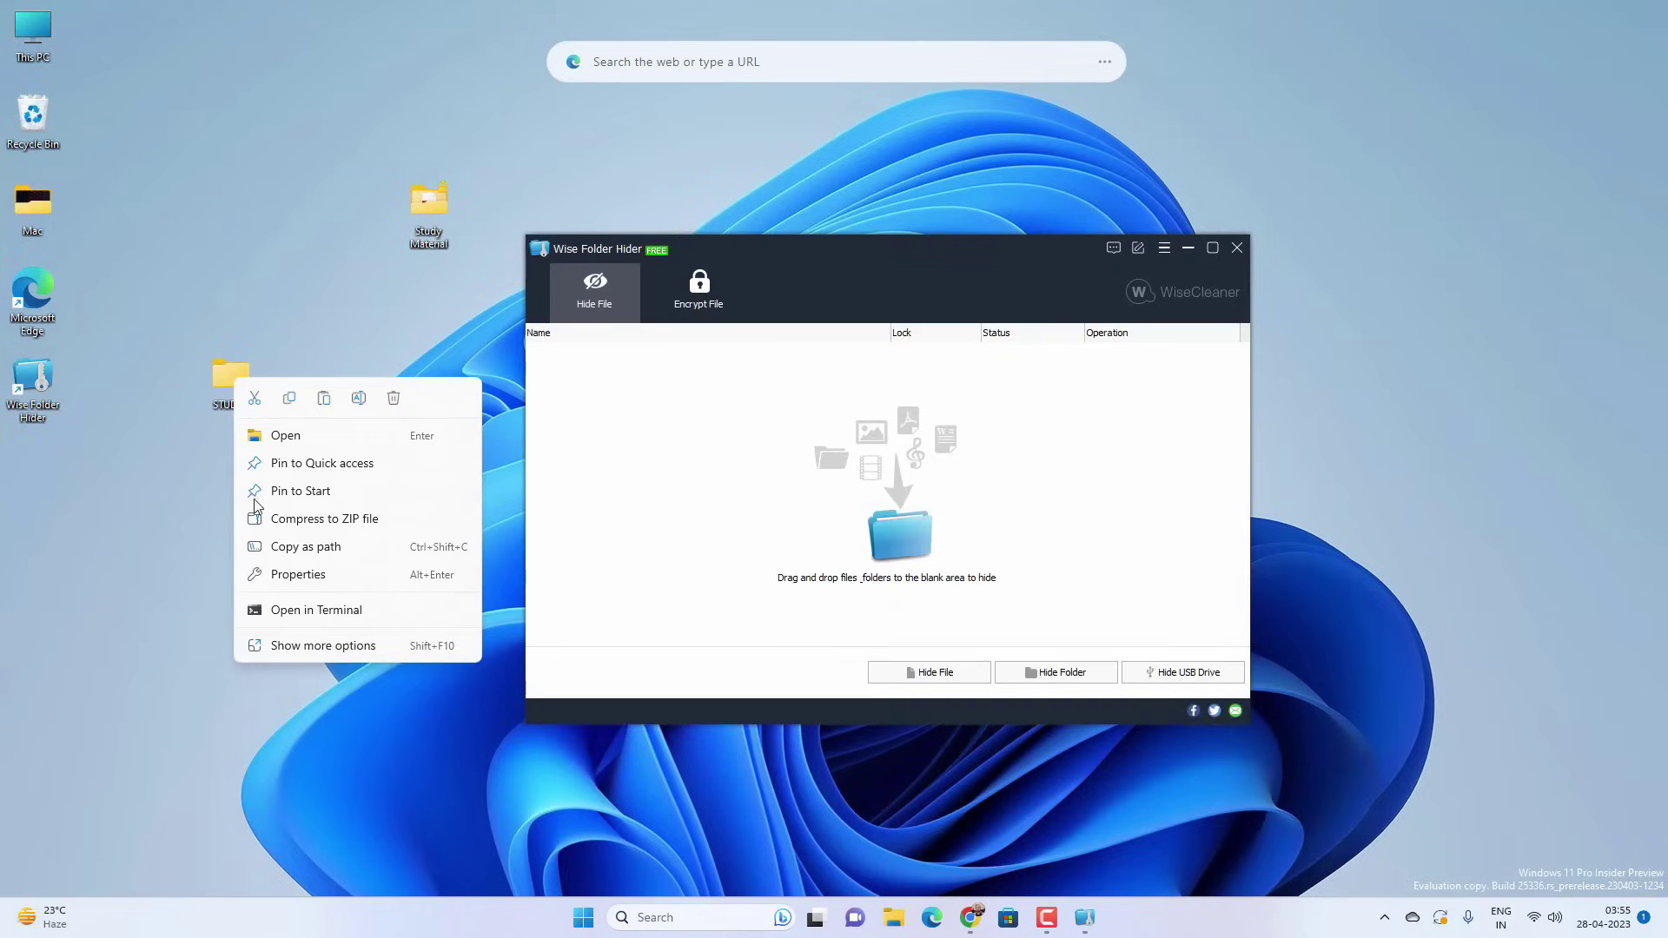
left_click(302, 645)
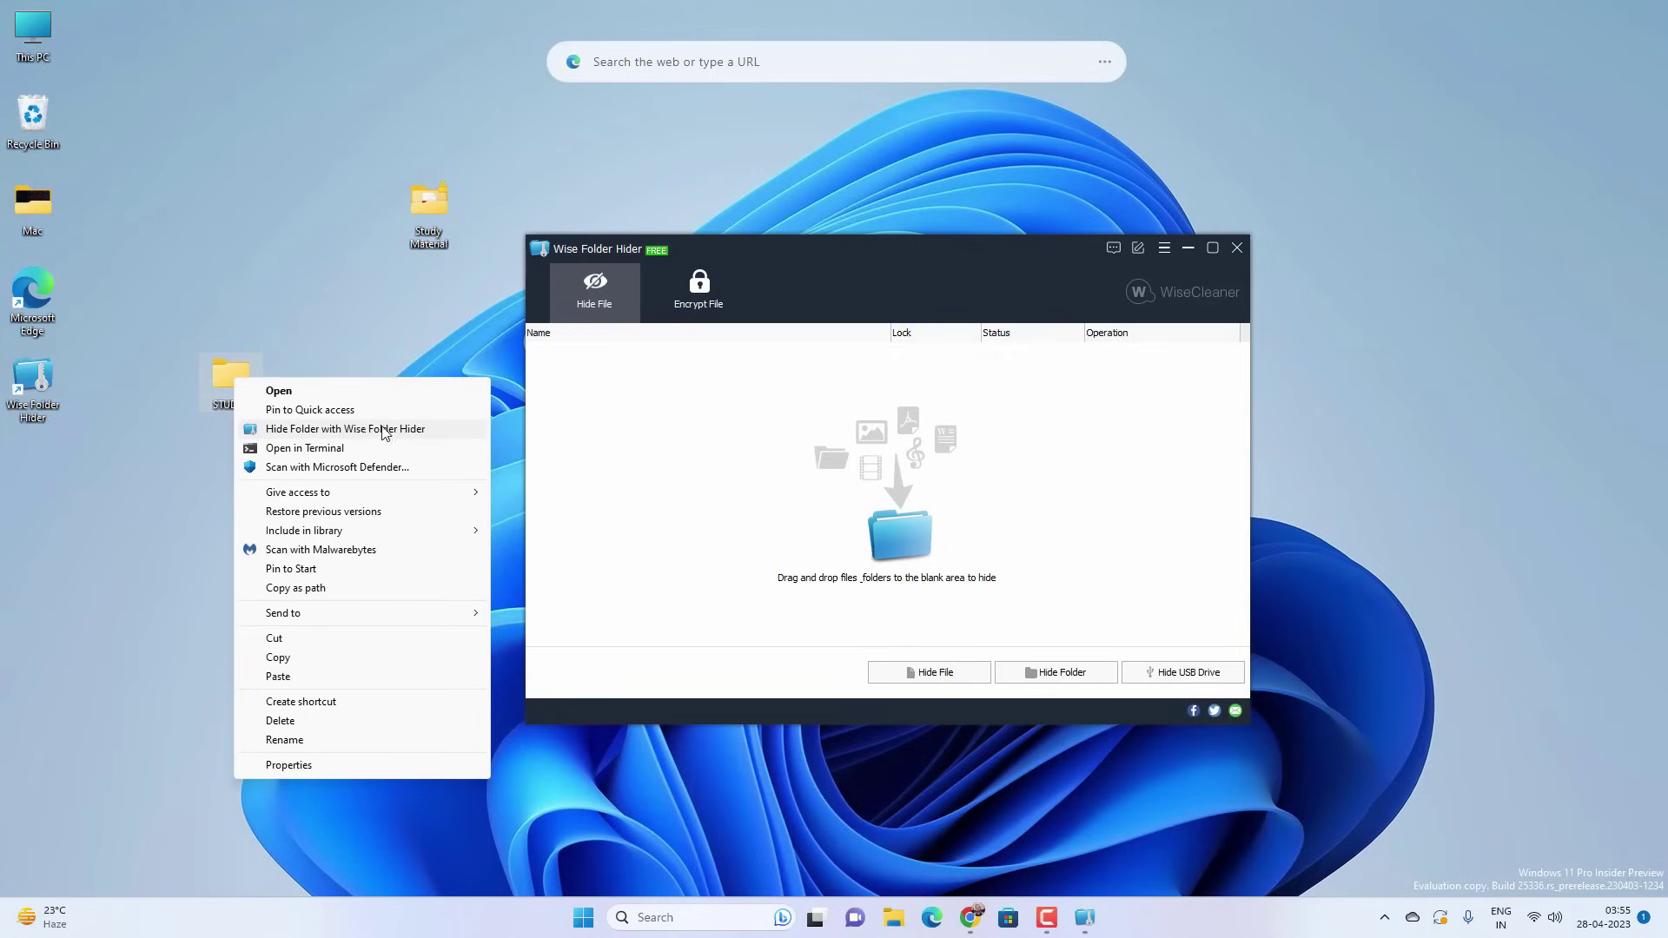
left_click(358, 337)
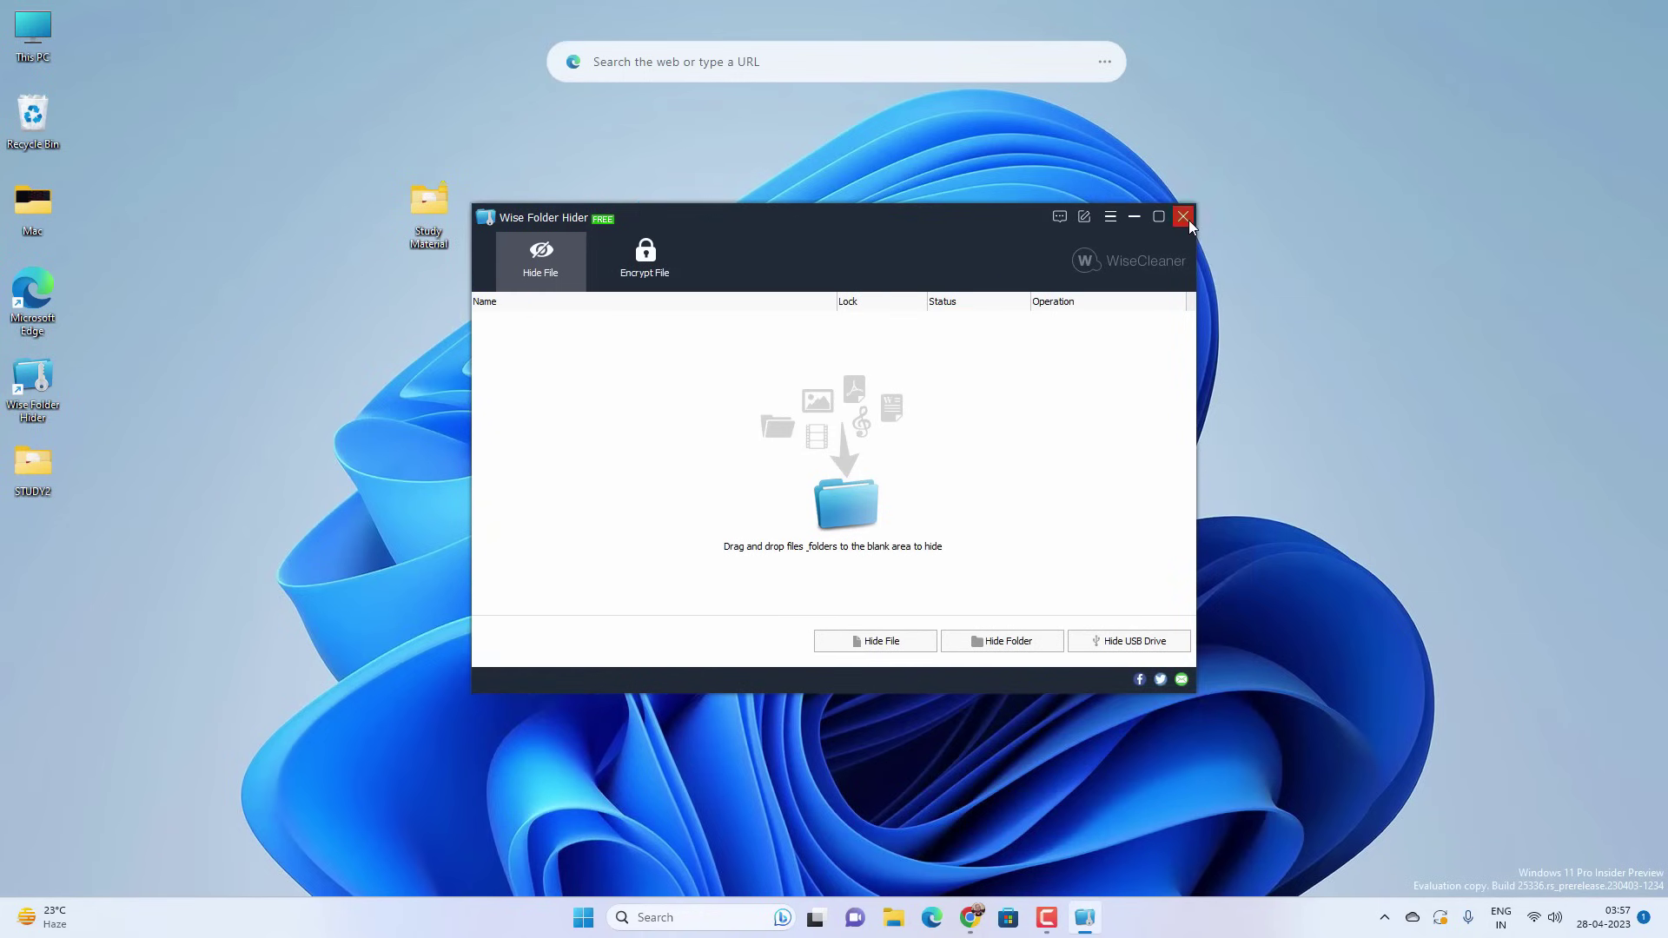
- Close the reopened Wise Folder Hider window with its empty hide list
left_click(1187, 221)
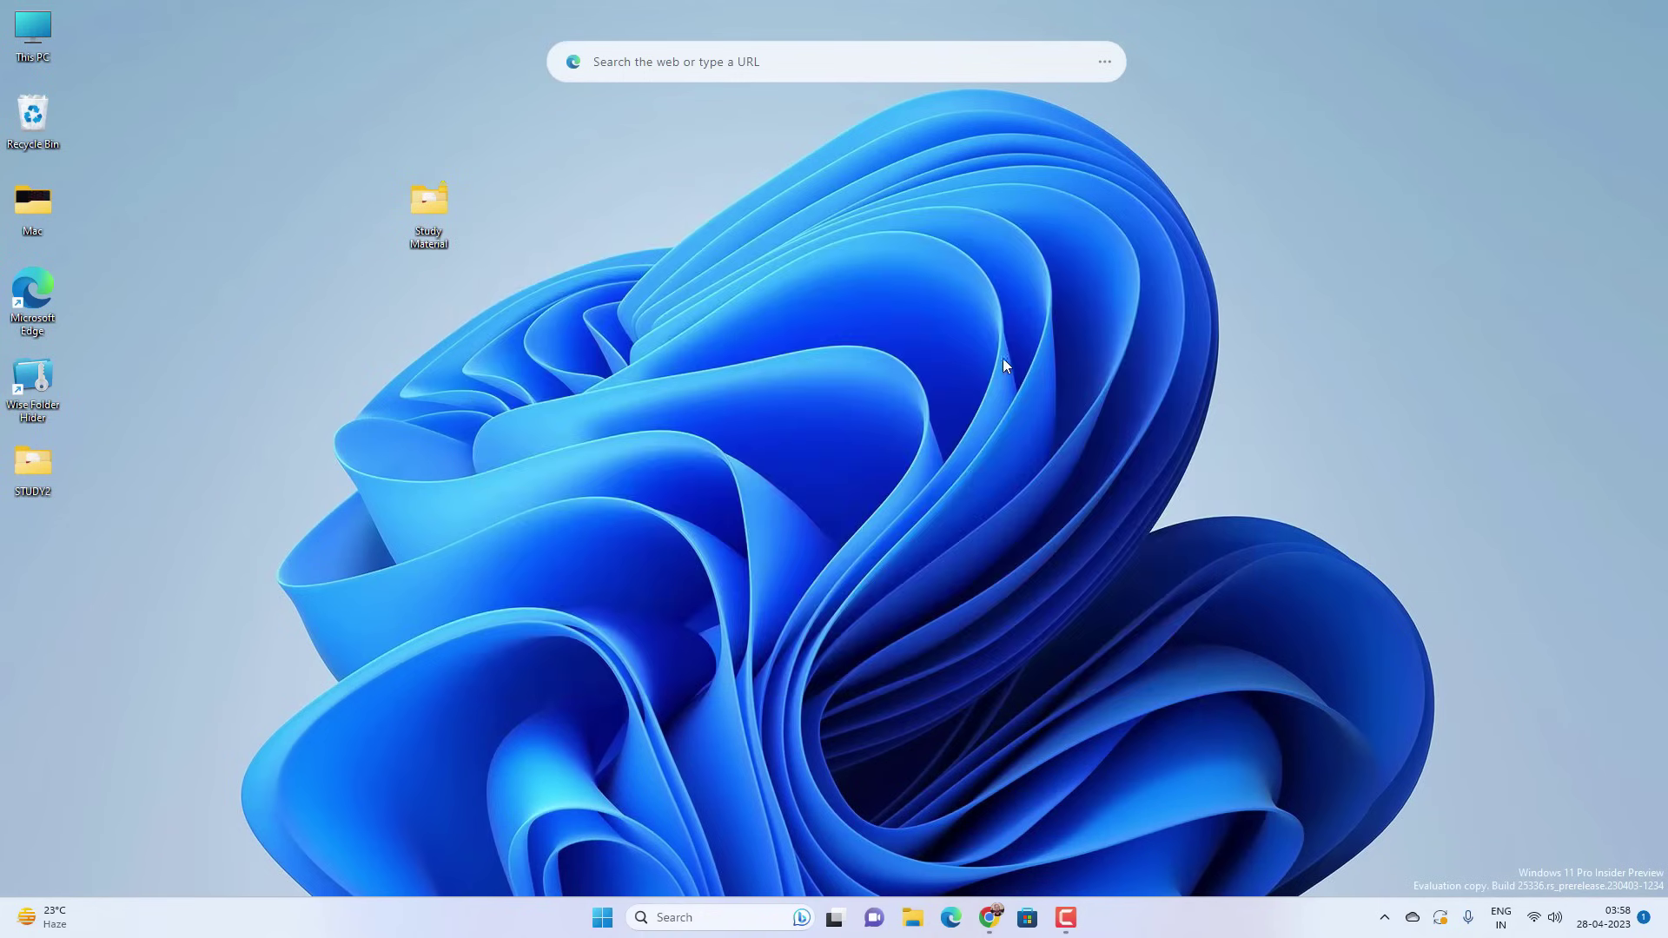